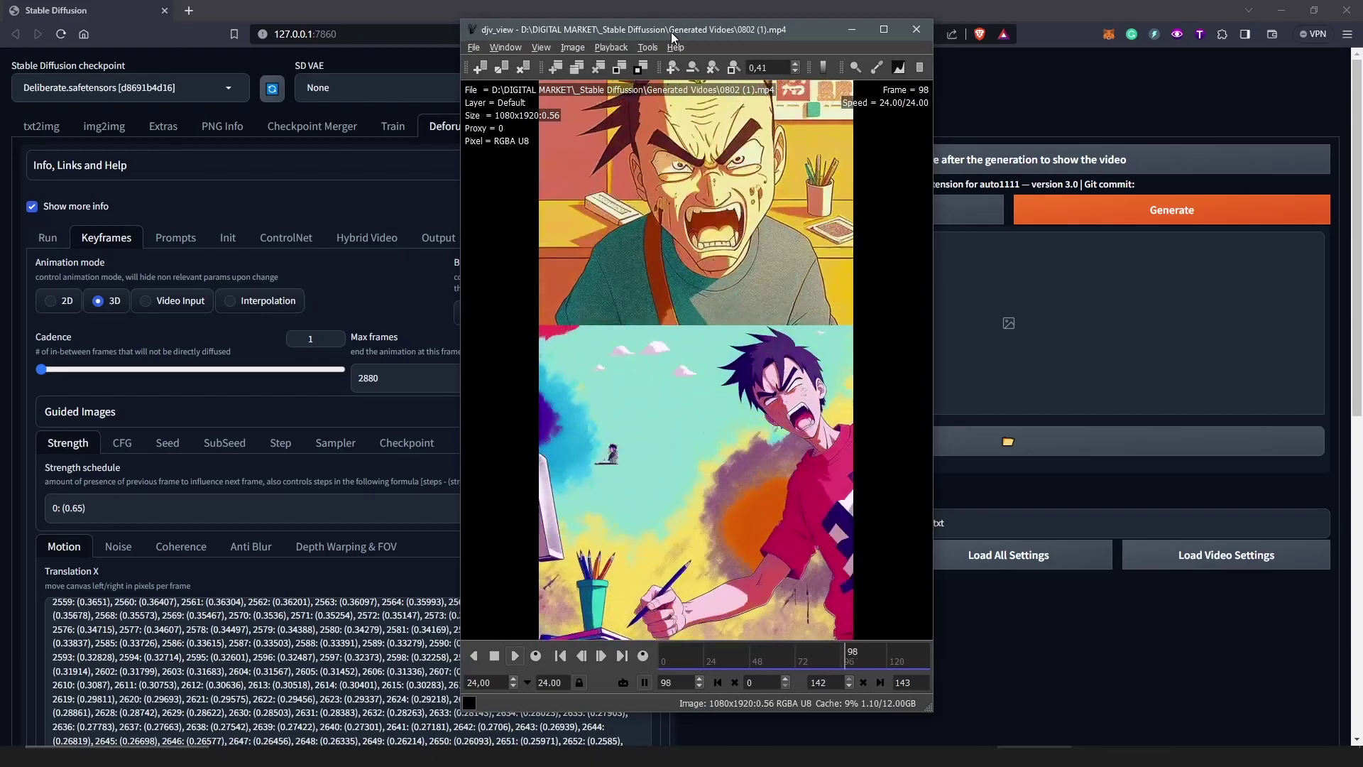
Examine the long list of Translation X keyframe values in the Deforum motion settings alongside the playing video preview.
{"action": "left_click_drag", "start_coordinate": [673, 38], "coordinate": [672, 37]}
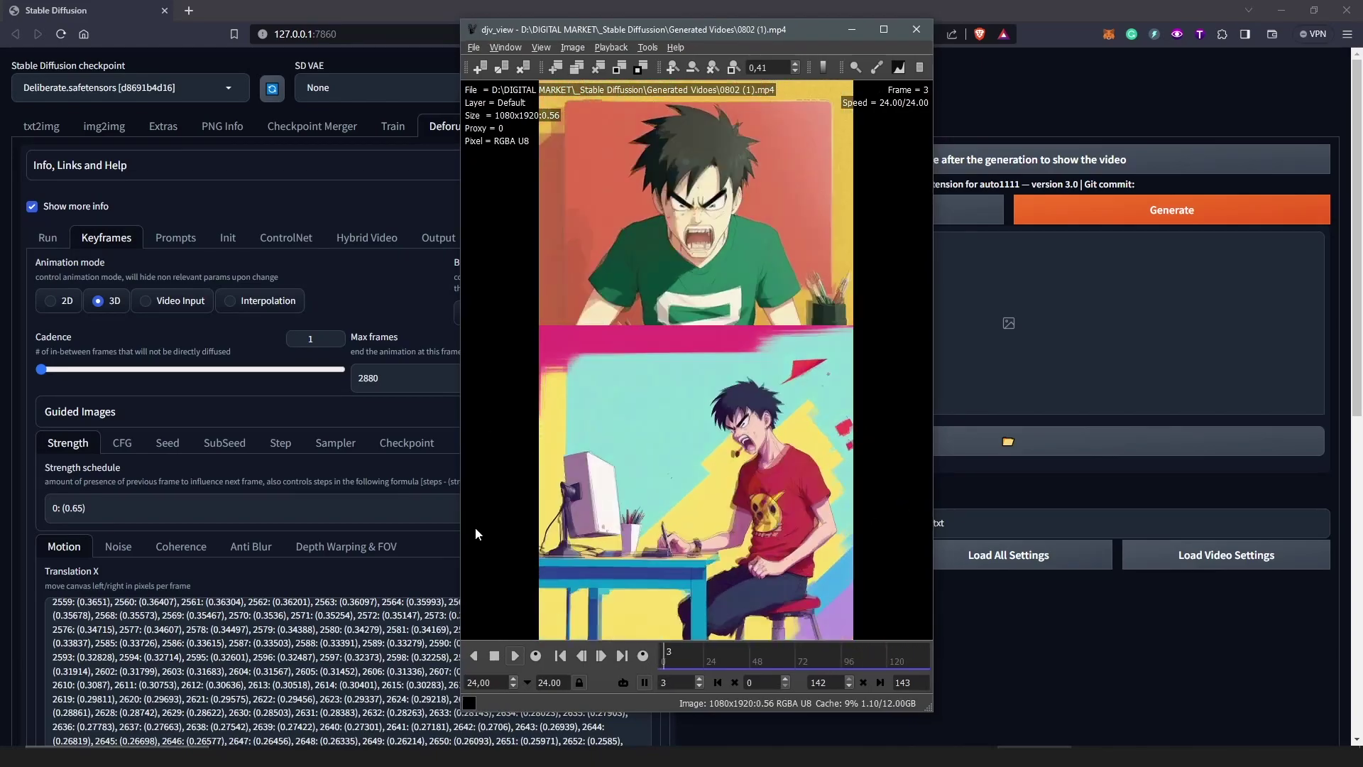
{"action": "scroll", "coordinate": [398, 497], "scroll_direction": "down", "scroll_amount": 6}
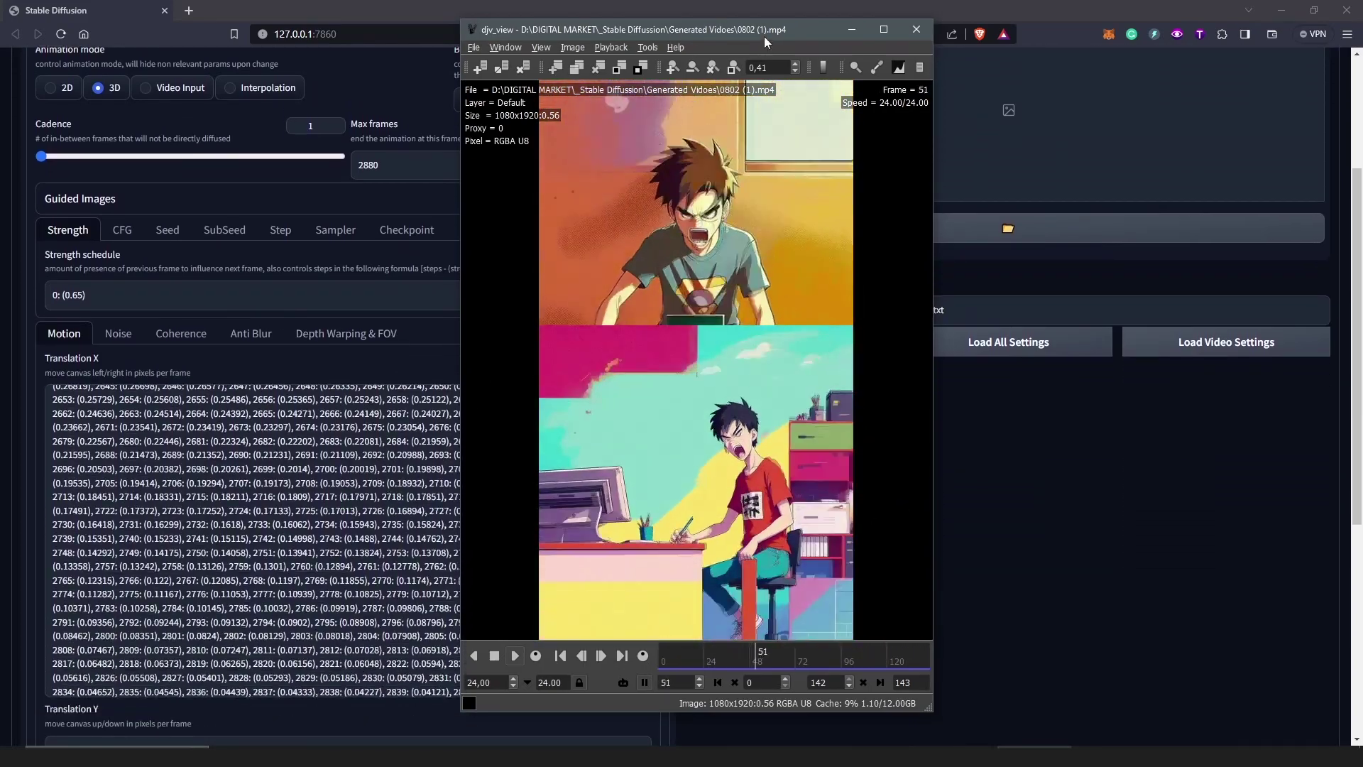
{"action": "left_click_drag", "start_coordinate": [735, 30], "coordinate": [1002, 36]}
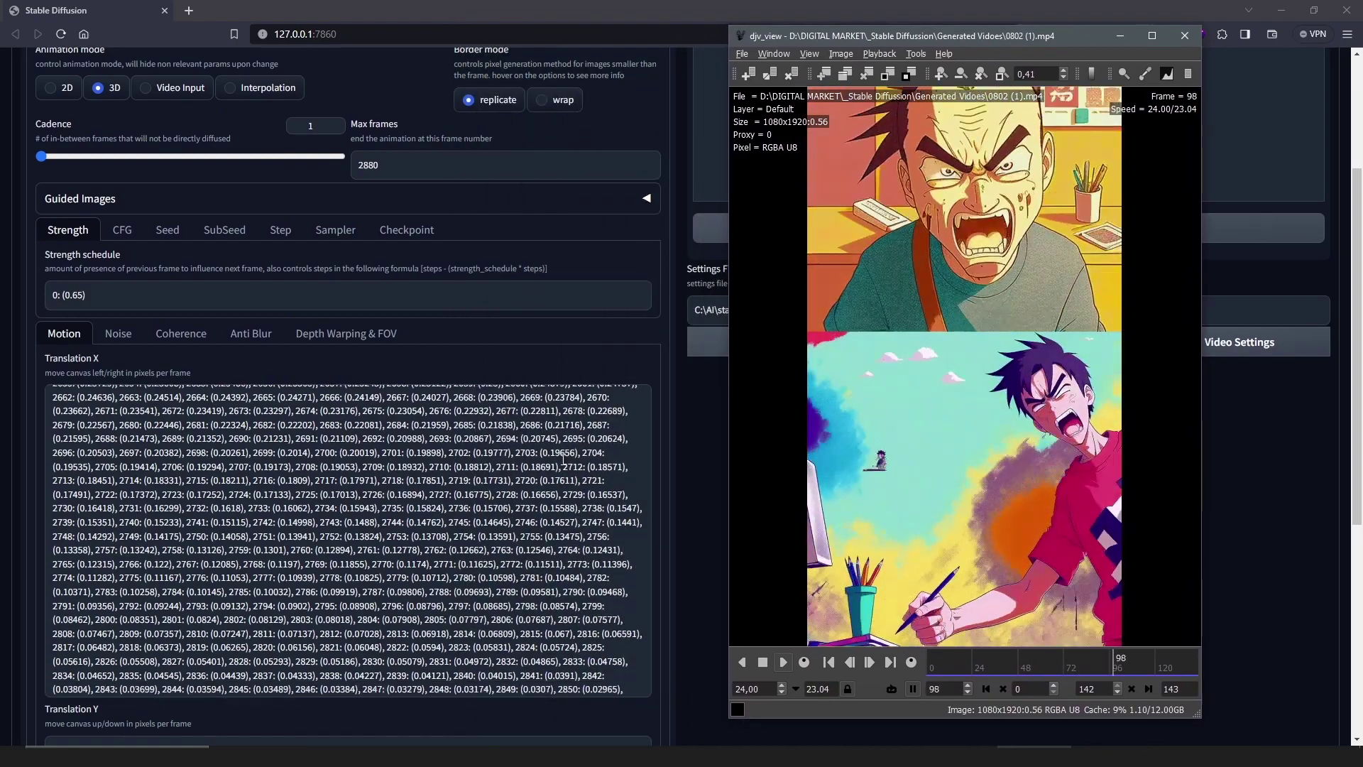
{"action": "scroll", "coordinate": [465, 400], "scroll_direction": "down", "scroll_amount": 3}
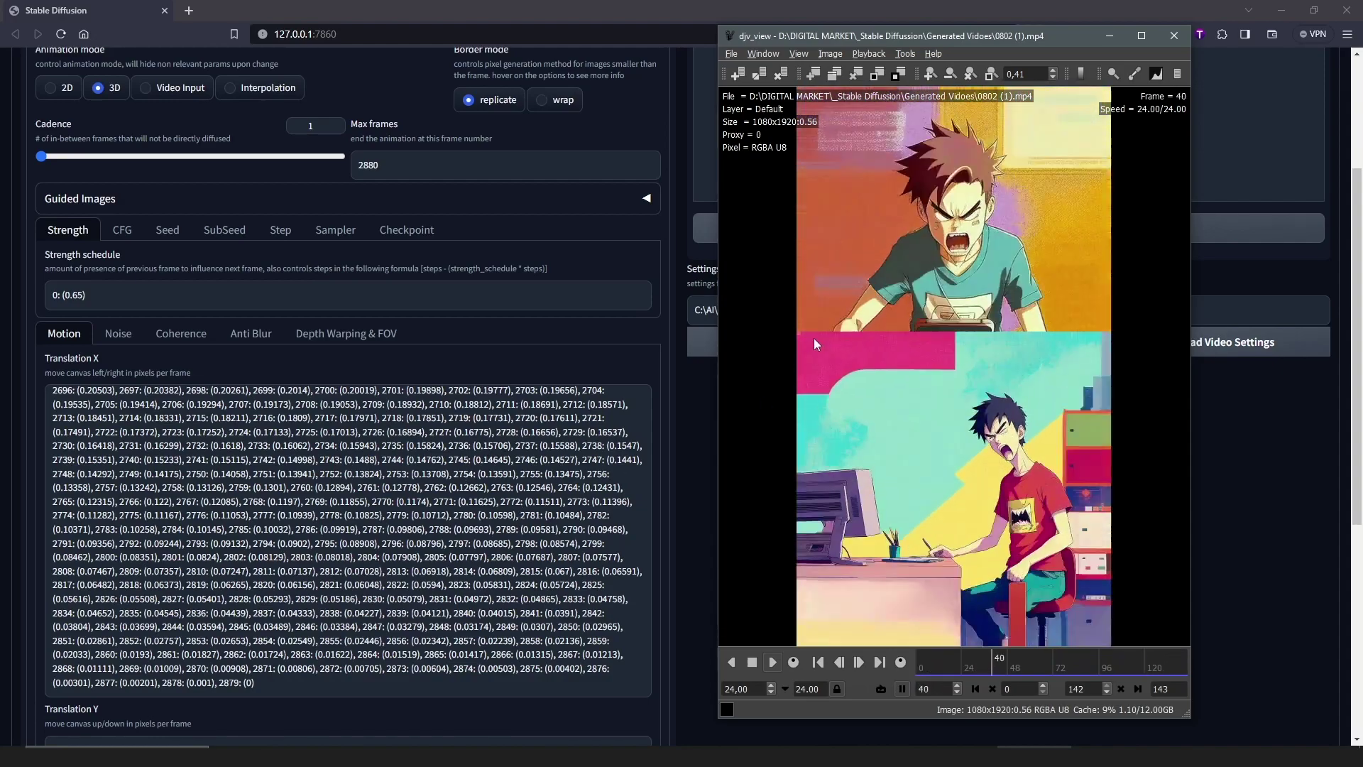
{"action": "left_click_drag", "start_coordinate": [852, 35], "coordinate": [605, 42]}
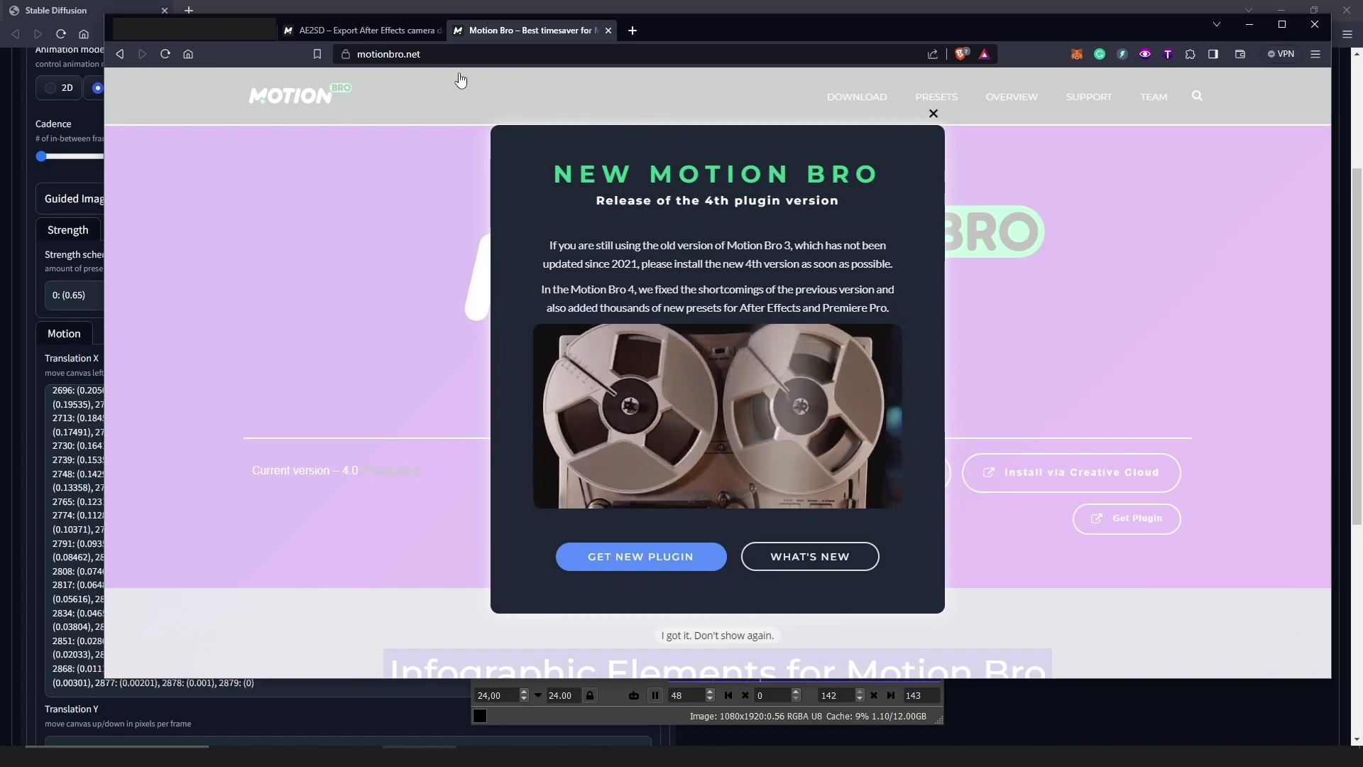
{"action": "left_click", "coordinate": [379, 31]}
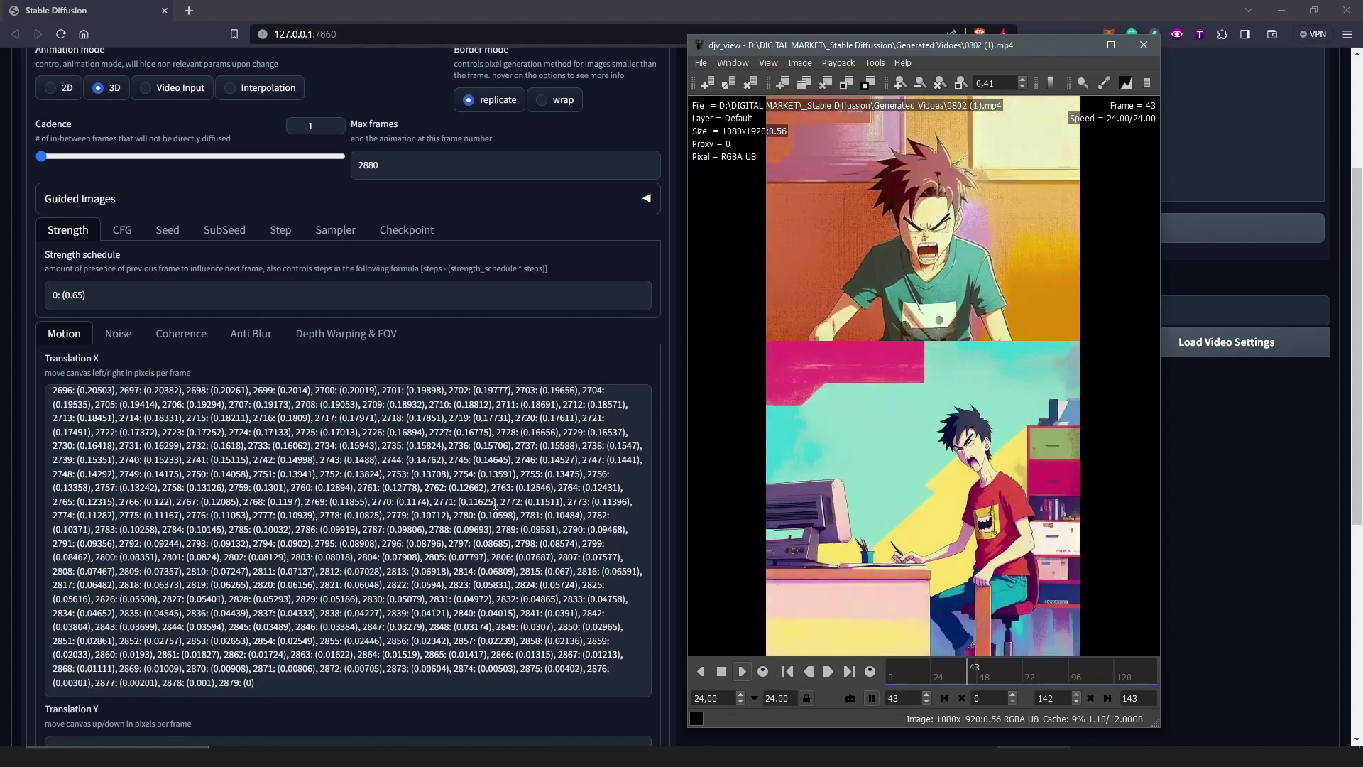
{"action": "scroll", "coordinate": [490, 497], "scroll_direction": "up", "scroll_amount": 4}
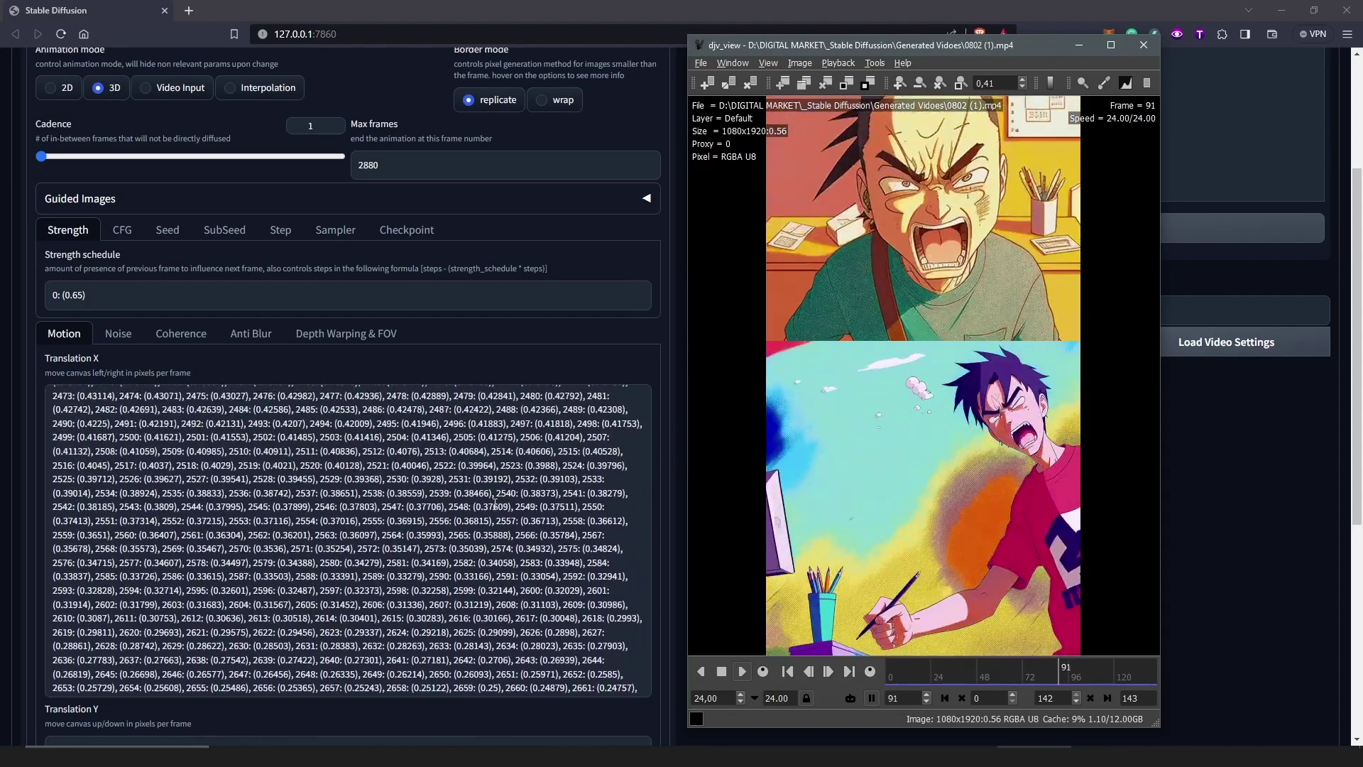
{"action": "scroll", "coordinate": [494, 502], "scroll_direction": "up", "scroll_amount": 5}
{"action": "scroll", "coordinate": [495, 503], "scroll_direction": "up", "scroll_amount": 2}
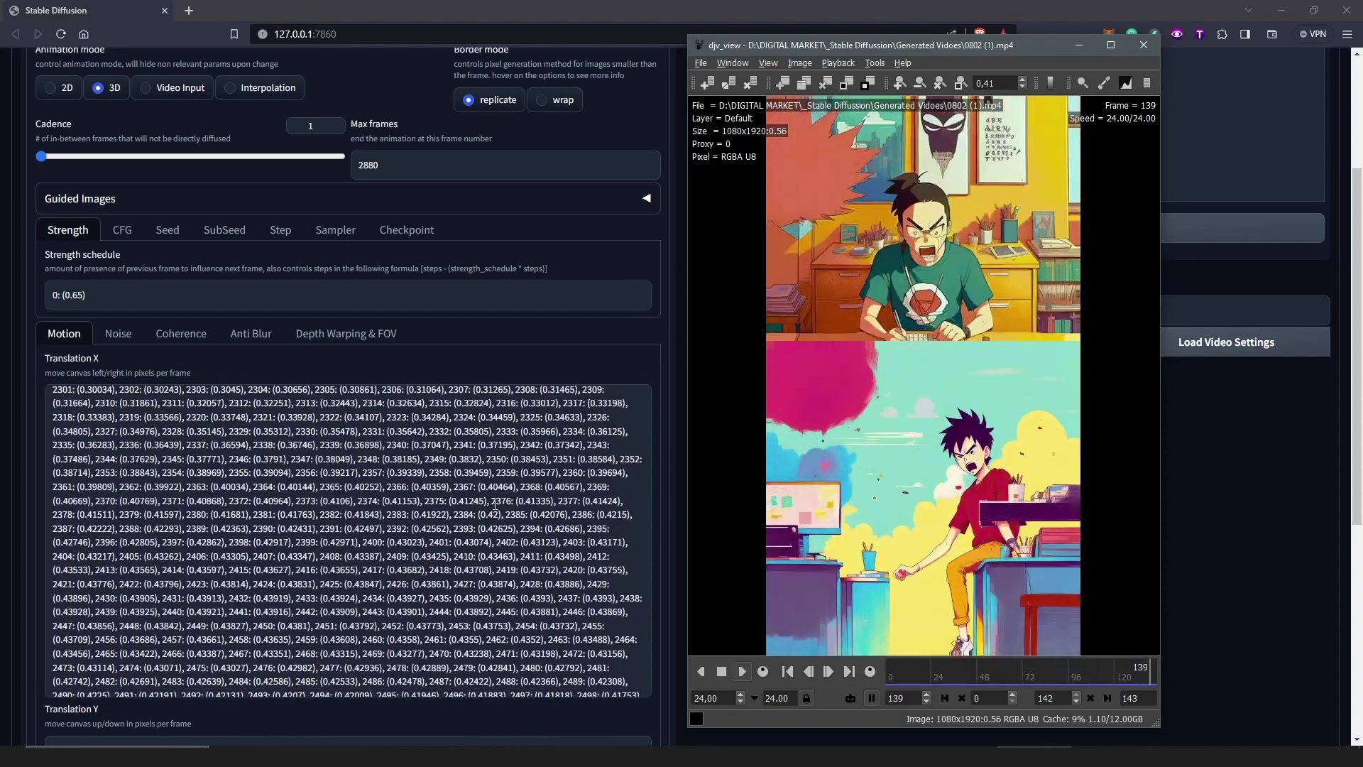
{"action": "scroll", "coordinate": [589, 497], "scroll_direction": "up", "scroll_amount": 3}
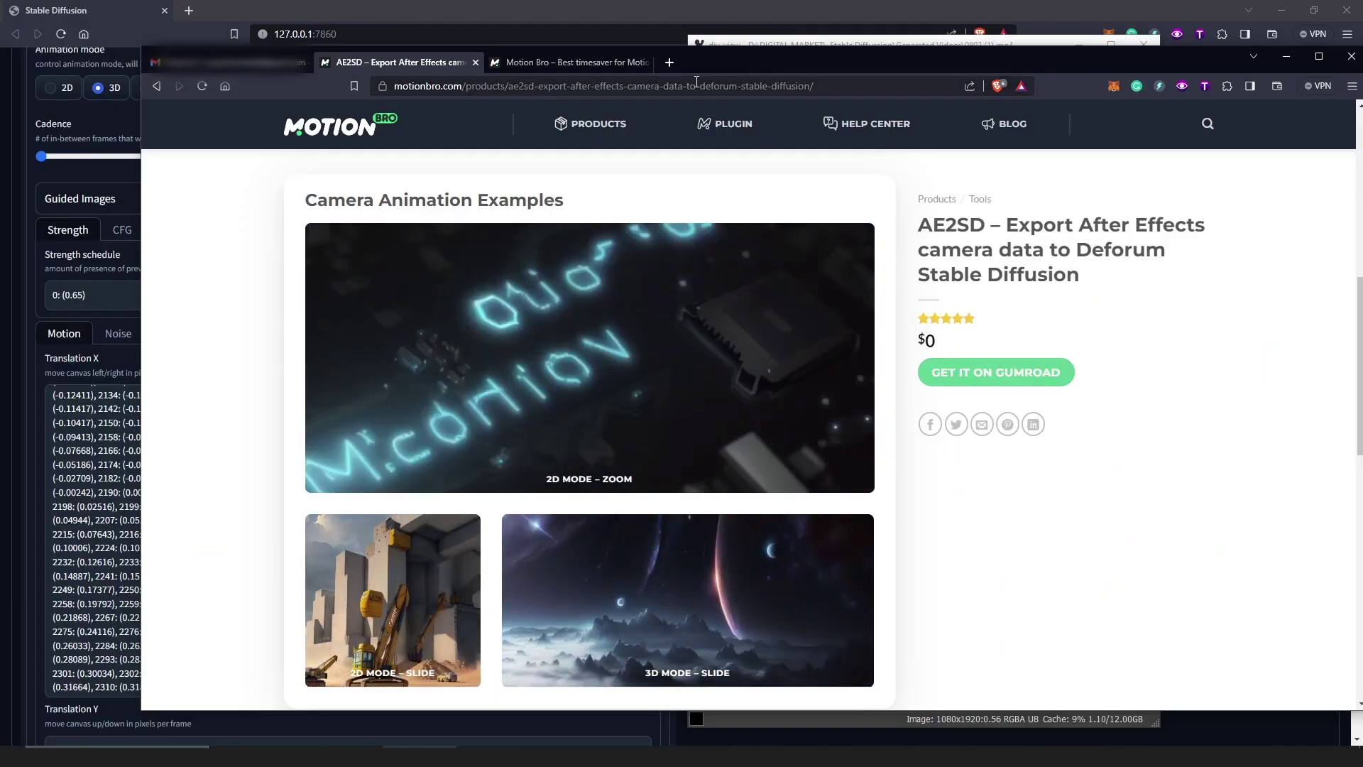
Dismiss the release notice on the Motion Bro website and open the plugin's download page.
{"action": "left_click", "coordinate": [590, 66]}
{"action": "left_click_drag", "start_coordinate": [589, 66], "coordinate": [419, 64]}
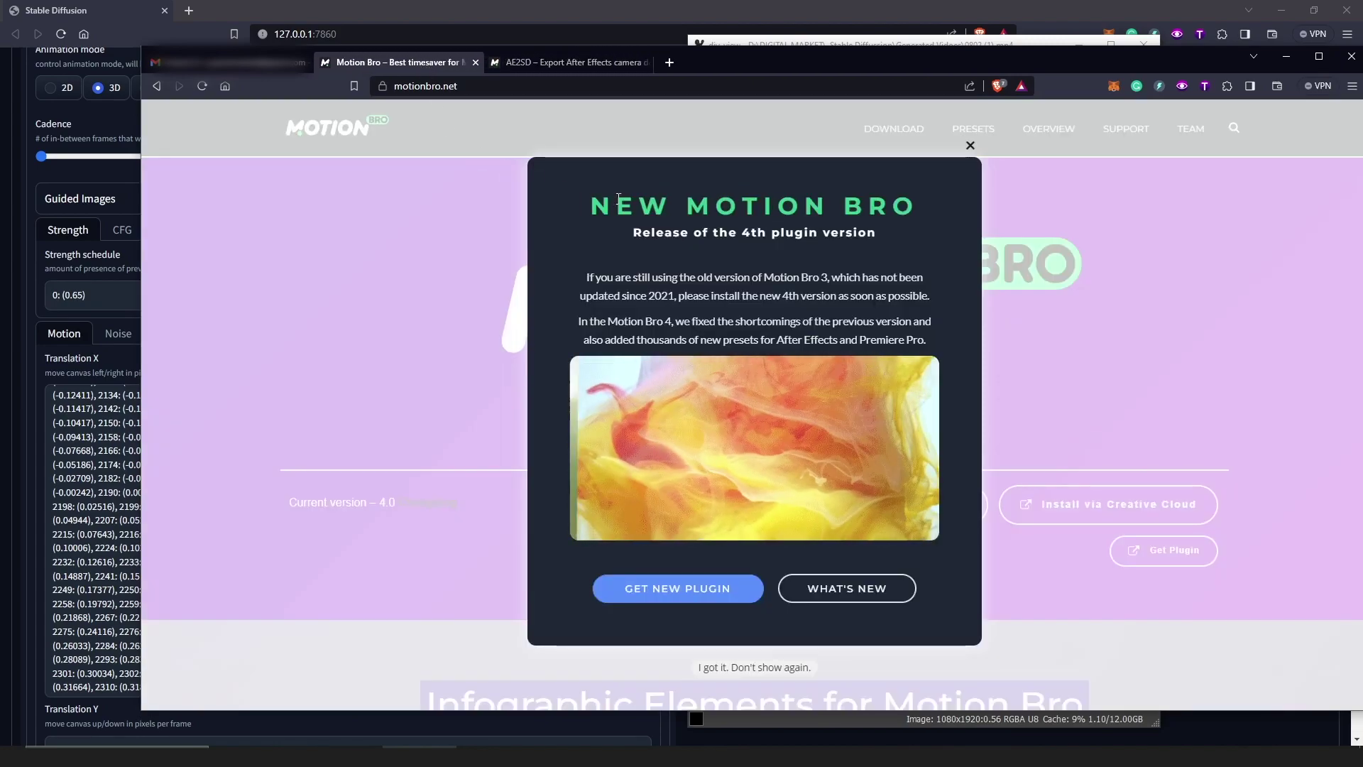
{"action": "left_click_drag", "start_coordinate": [735, 62], "coordinate": [669, 45]}
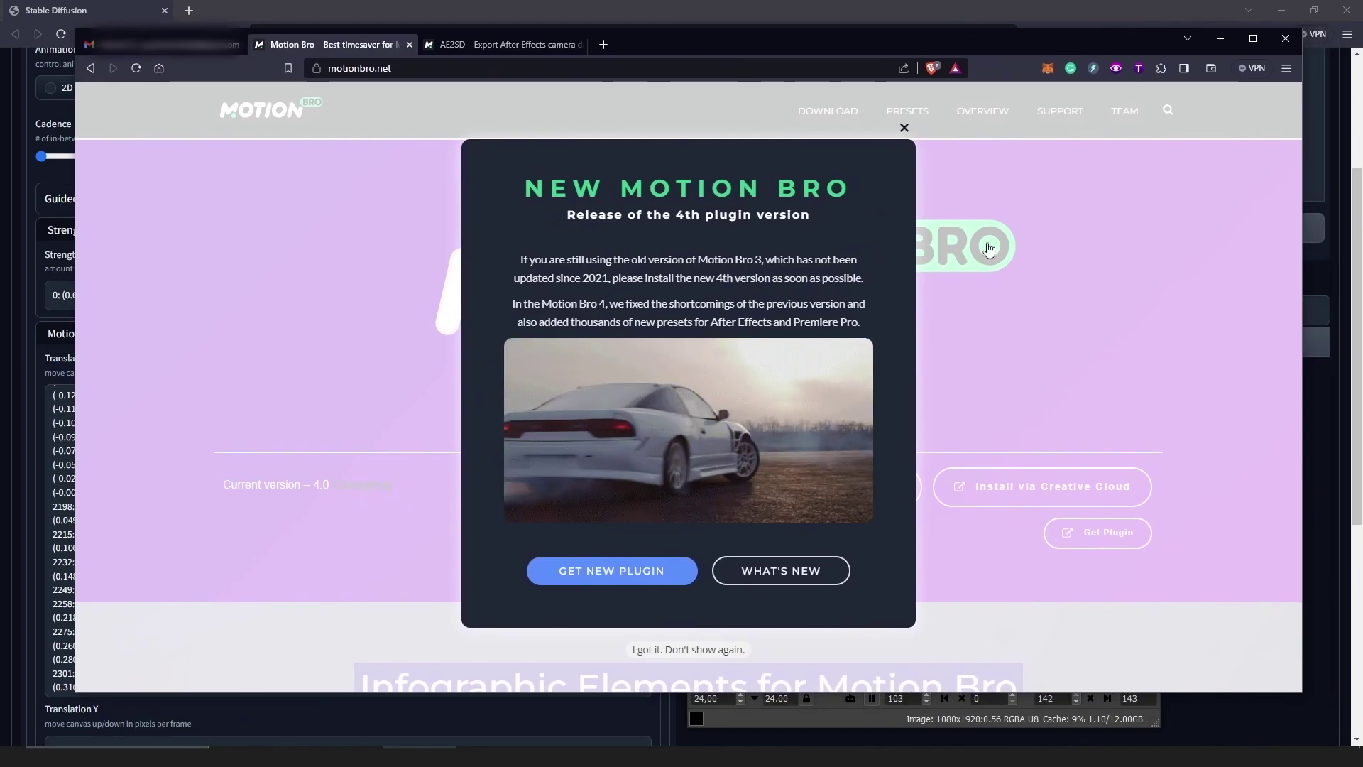
{"action": "left_click", "coordinate": [904, 129]}
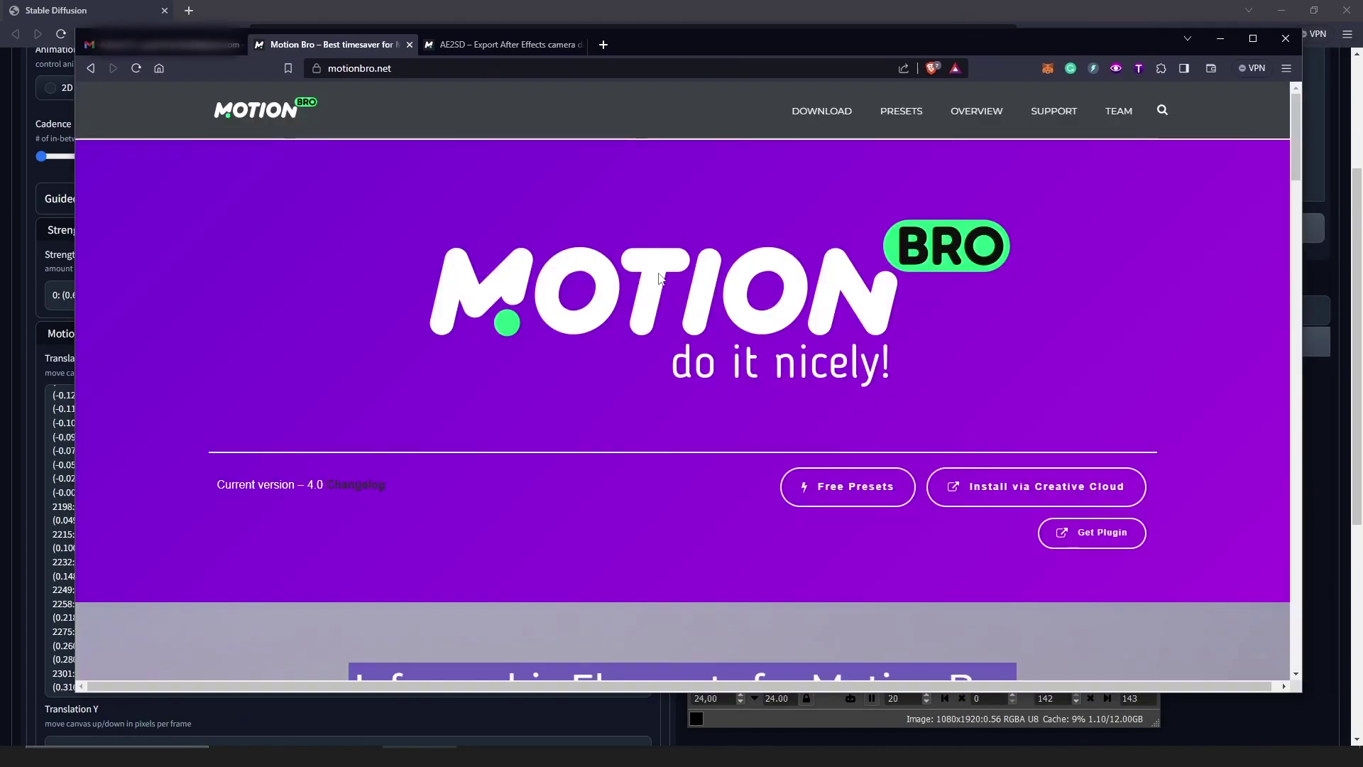
{"action": "left_click", "coordinate": [1106, 545]}
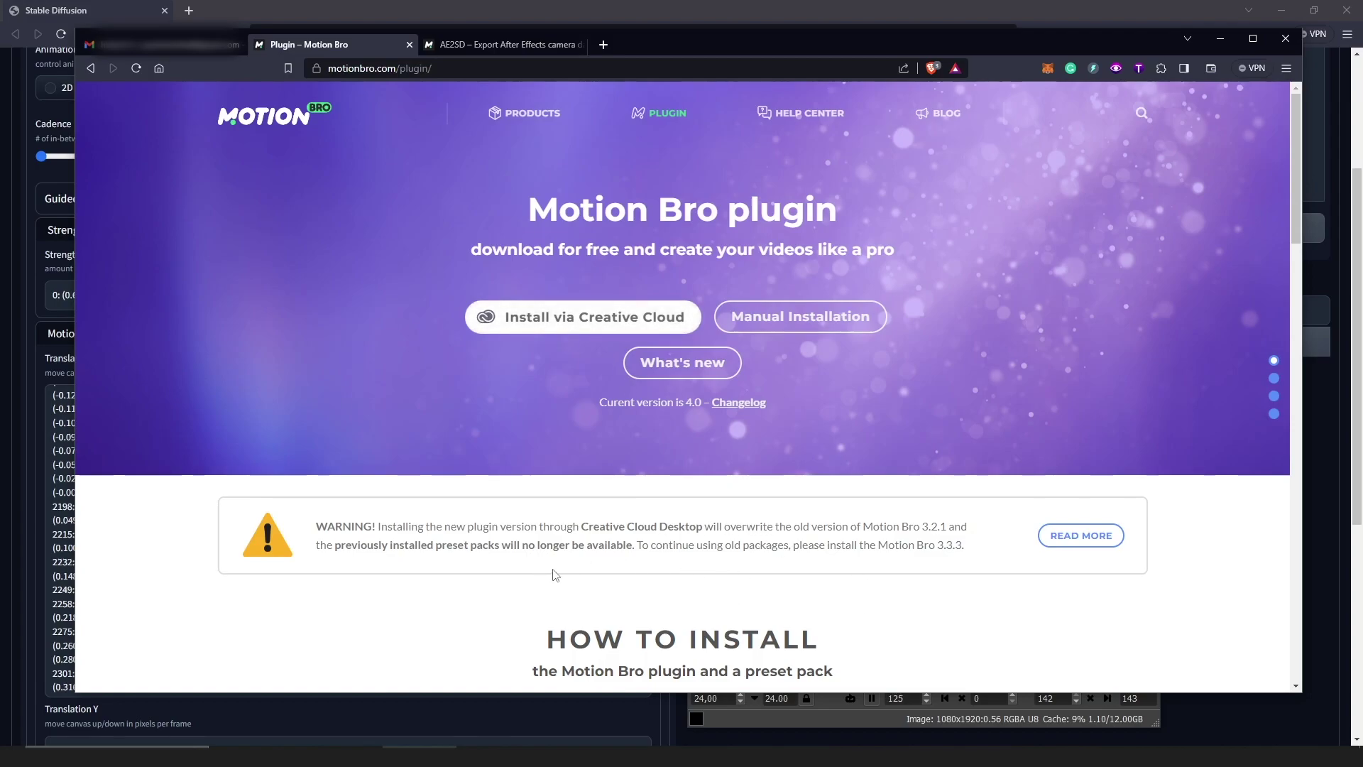
{"action": "scroll", "coordinate": [551, 571], "scroll_direction": "down", "scroll_amount": 1}
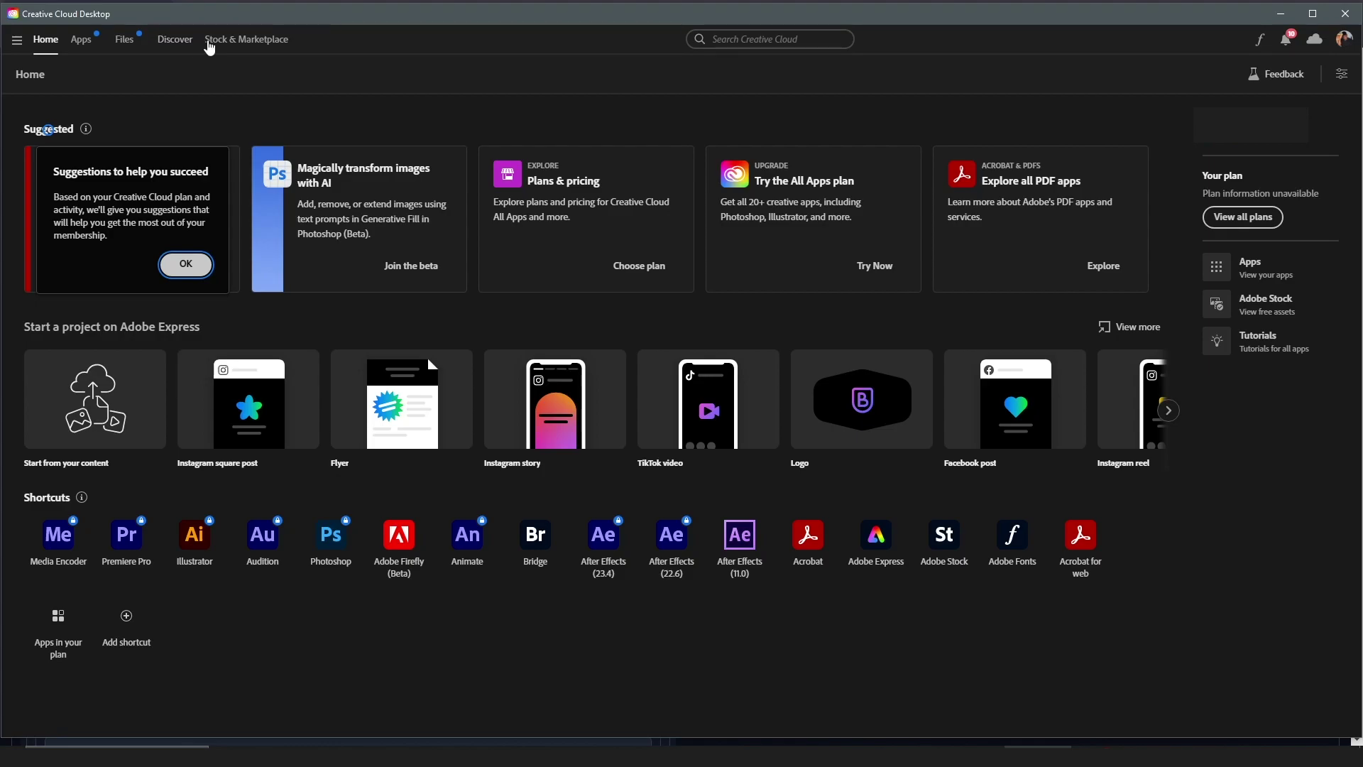
Switch to Creative Cloud Desktop and search the marketplace plugins for "motion bro".
{"action": "left_click", "coordinate": [245, 44]}
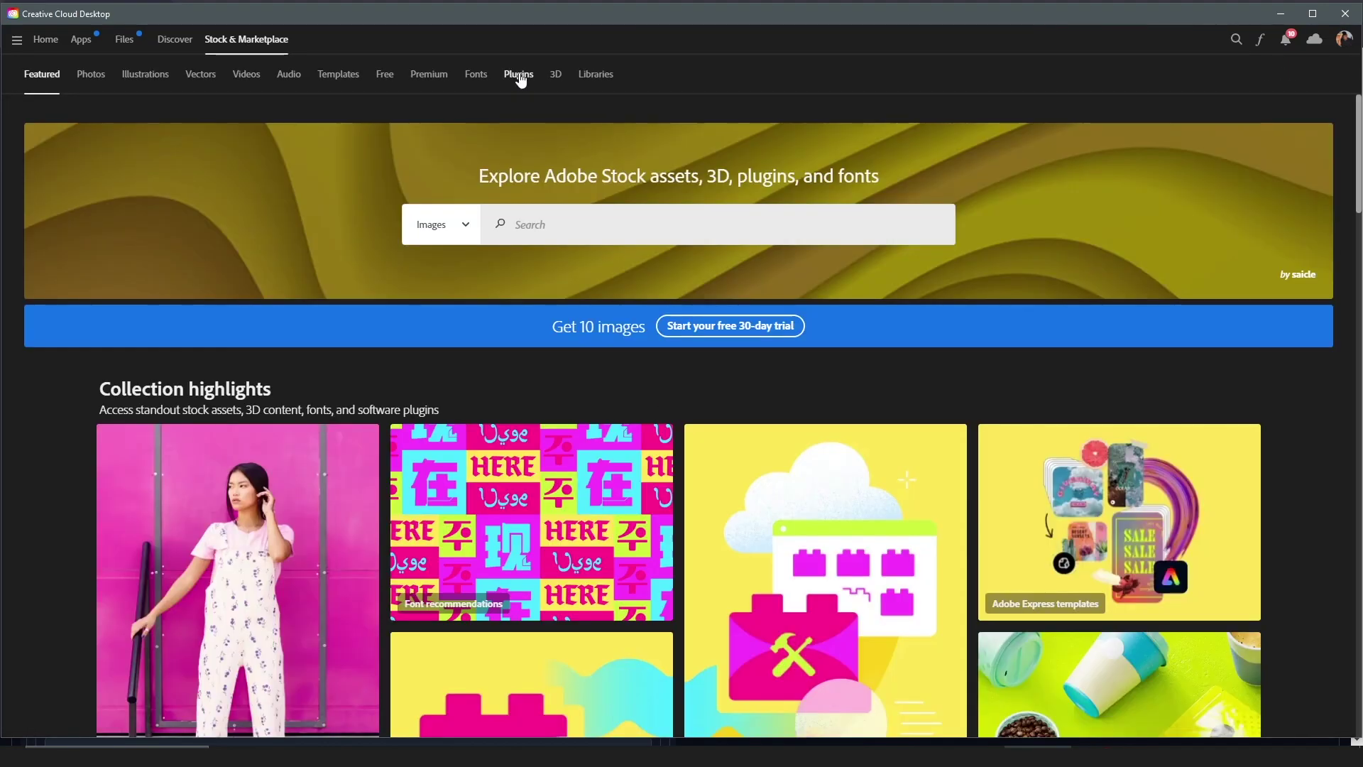
{"action": "left_click", "coordinate": [519, 77]}
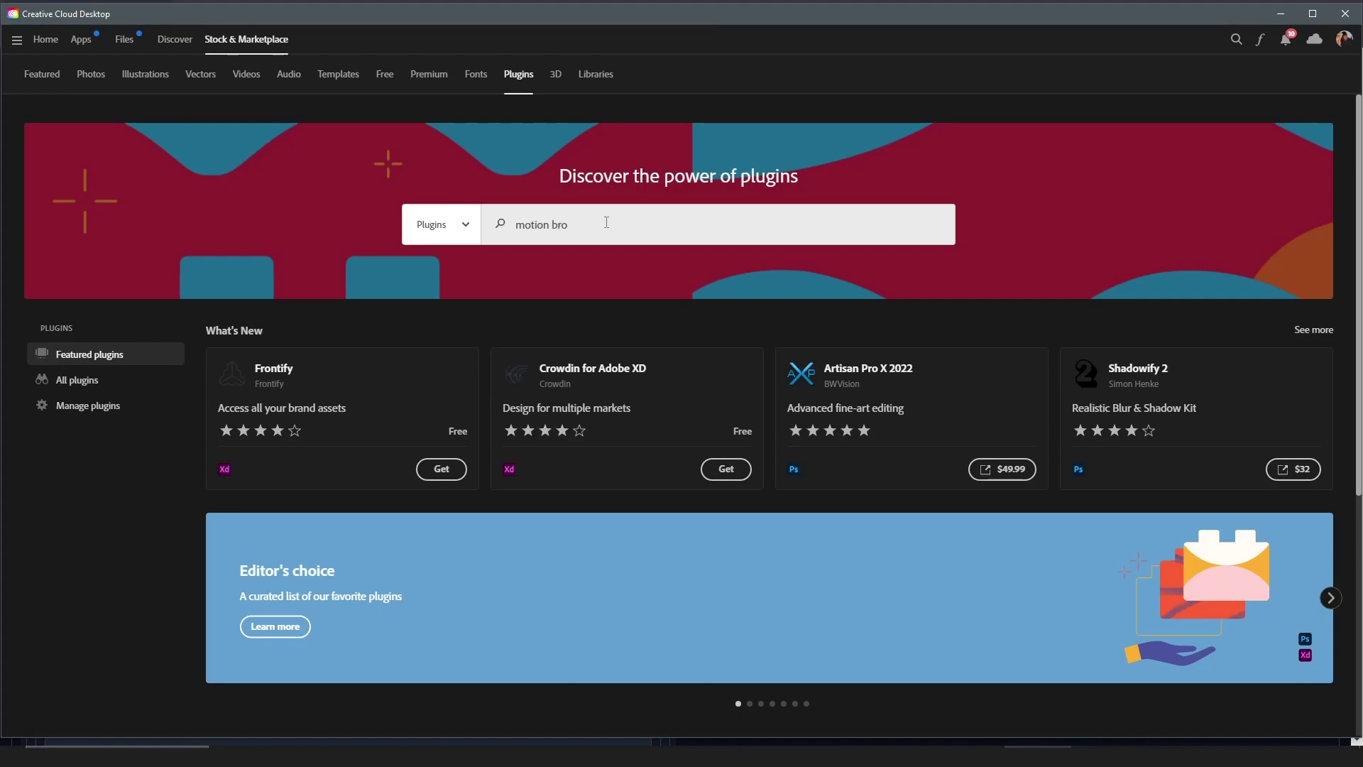
{"action": "key", "text": "Return"}
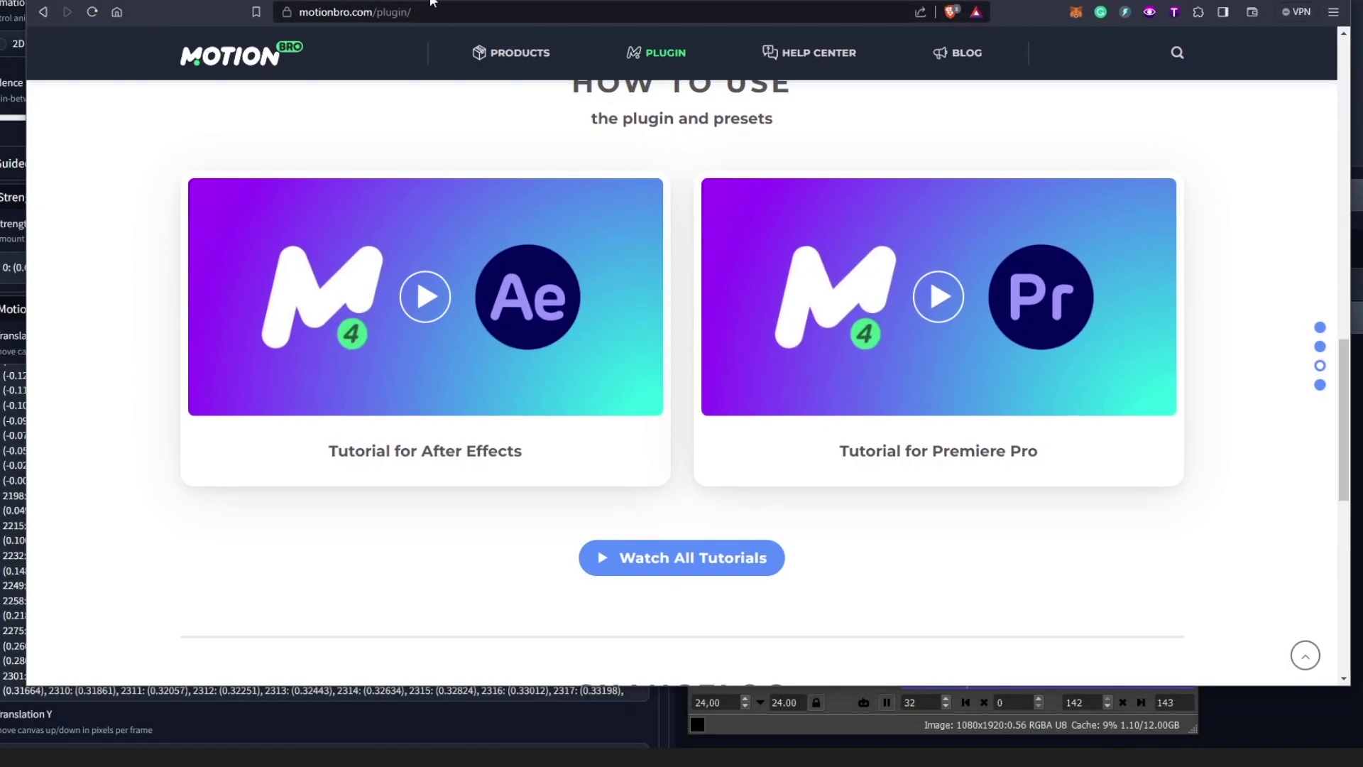
Return to the browser, review the AE2SD product page and its camera animation examples, and open its Gumroad page.
{"action": "left_click", "coordinate": [448, 1]}
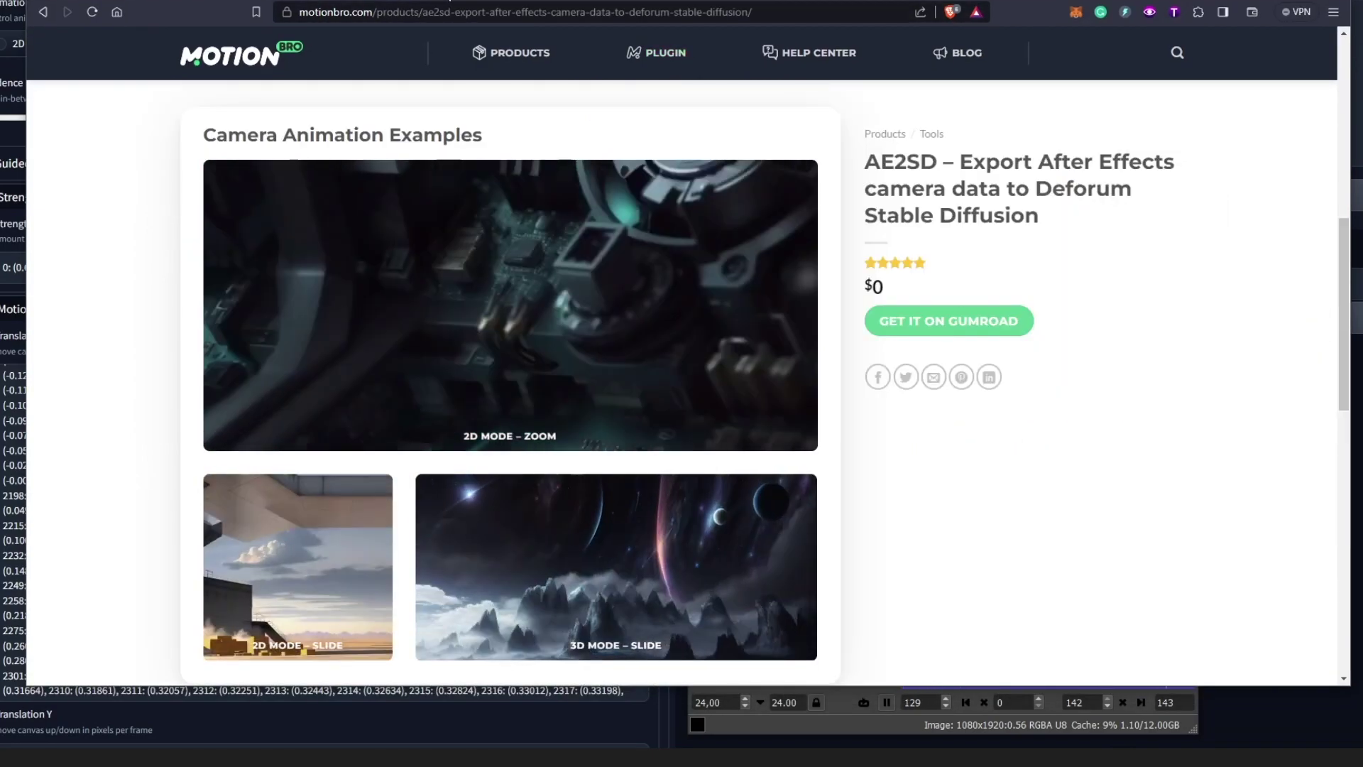
{"action": "scroll", "coordinate": [843, 340], "scroll_direction": "up", "scroll_amount": 2}
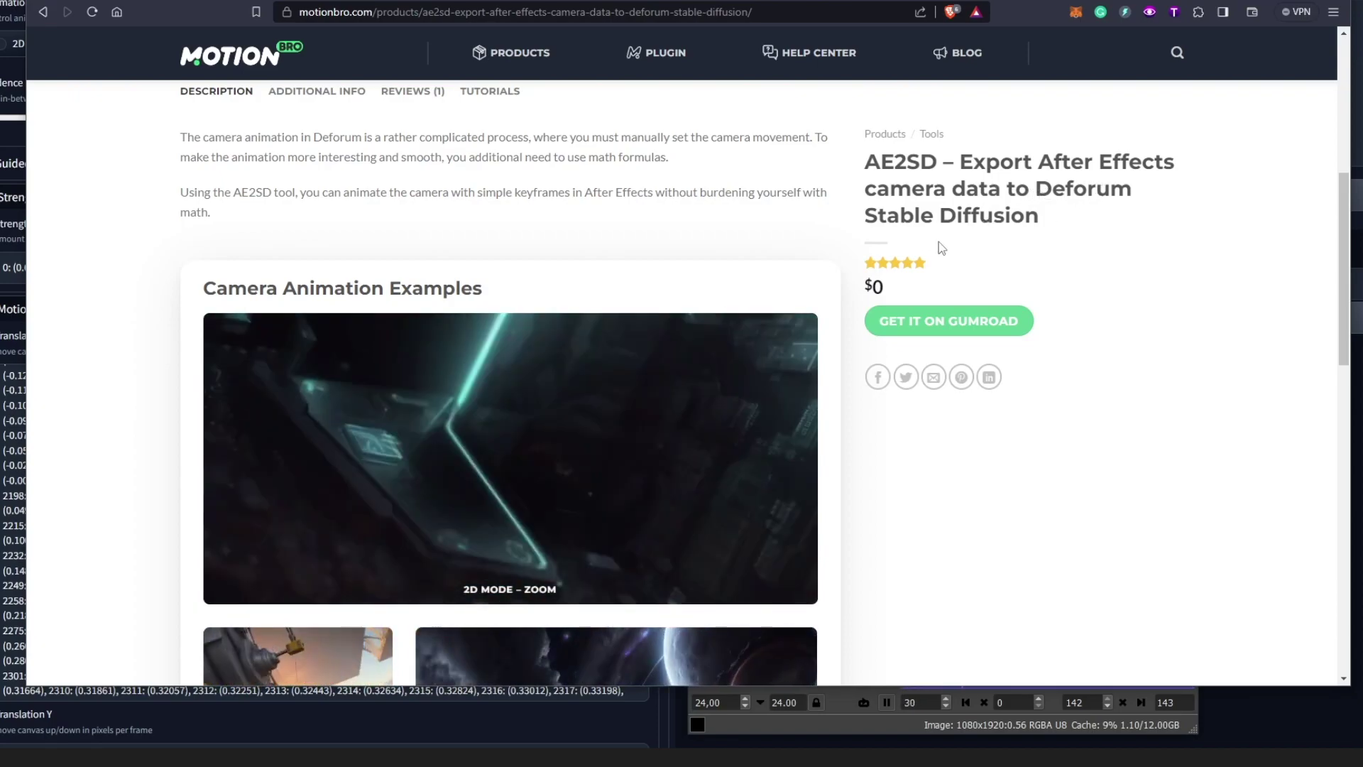
{"action": "scroll", "coordinate": [840, 287], "scroll_direction": "down", "scroll_amount": 3}
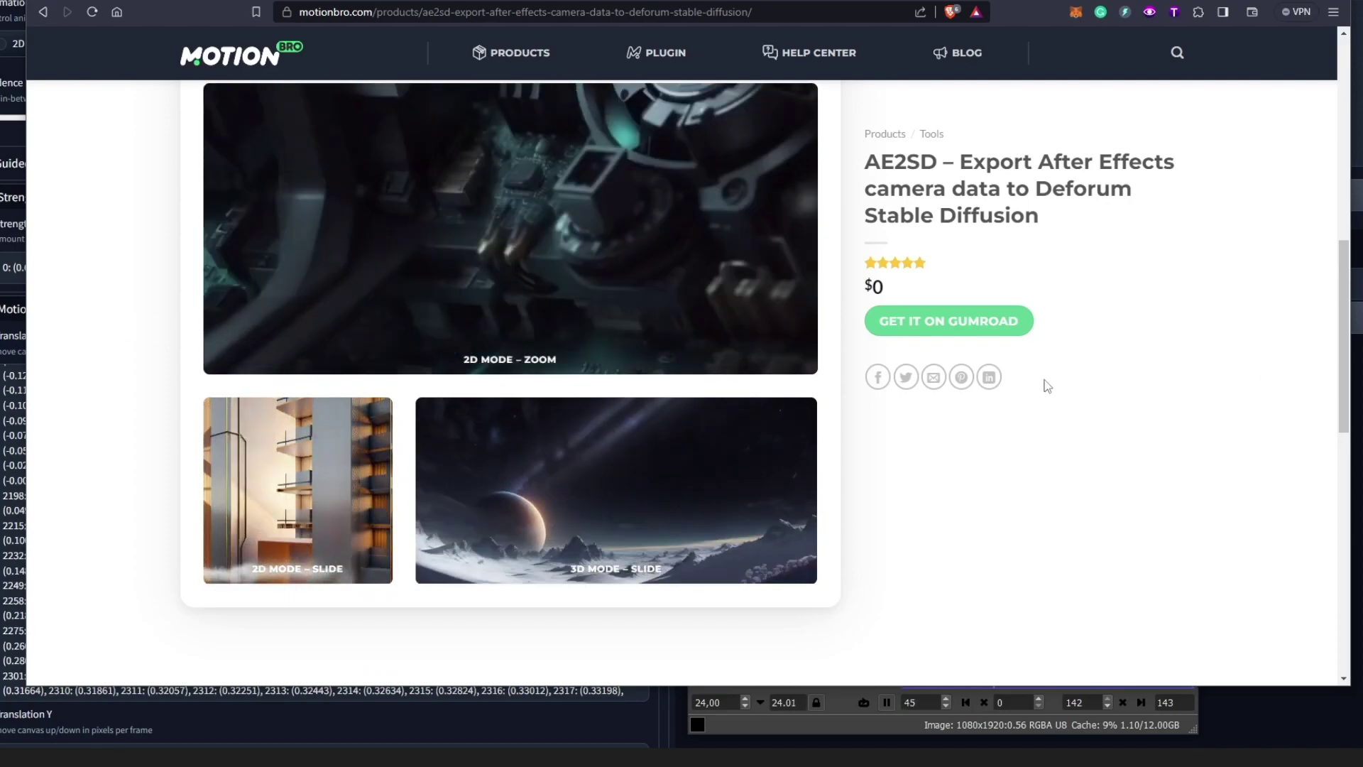
{"action": "scroll", "coordinate": [639, 296], "scroll_direction": "up", "scroll_amount": 1}
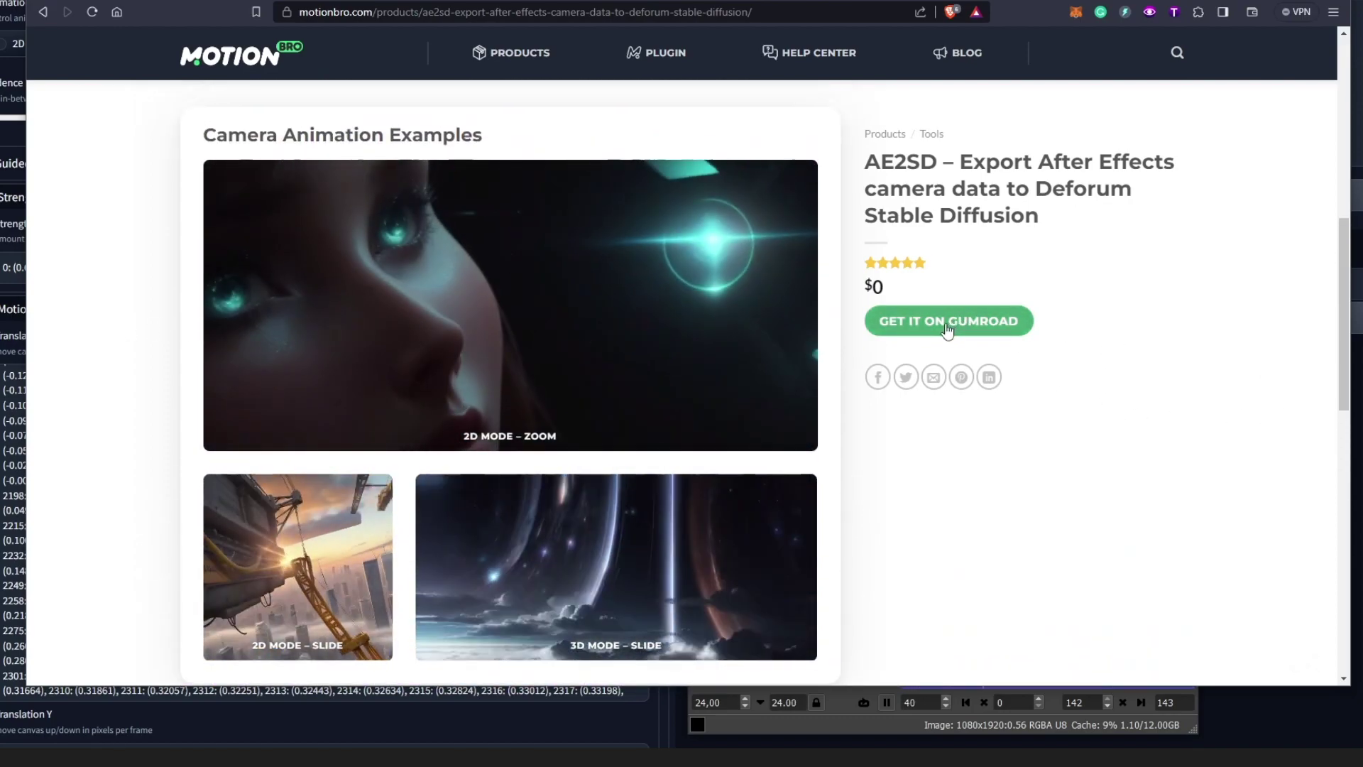
{"action": "left_click", "coordinate": [947, 328]}
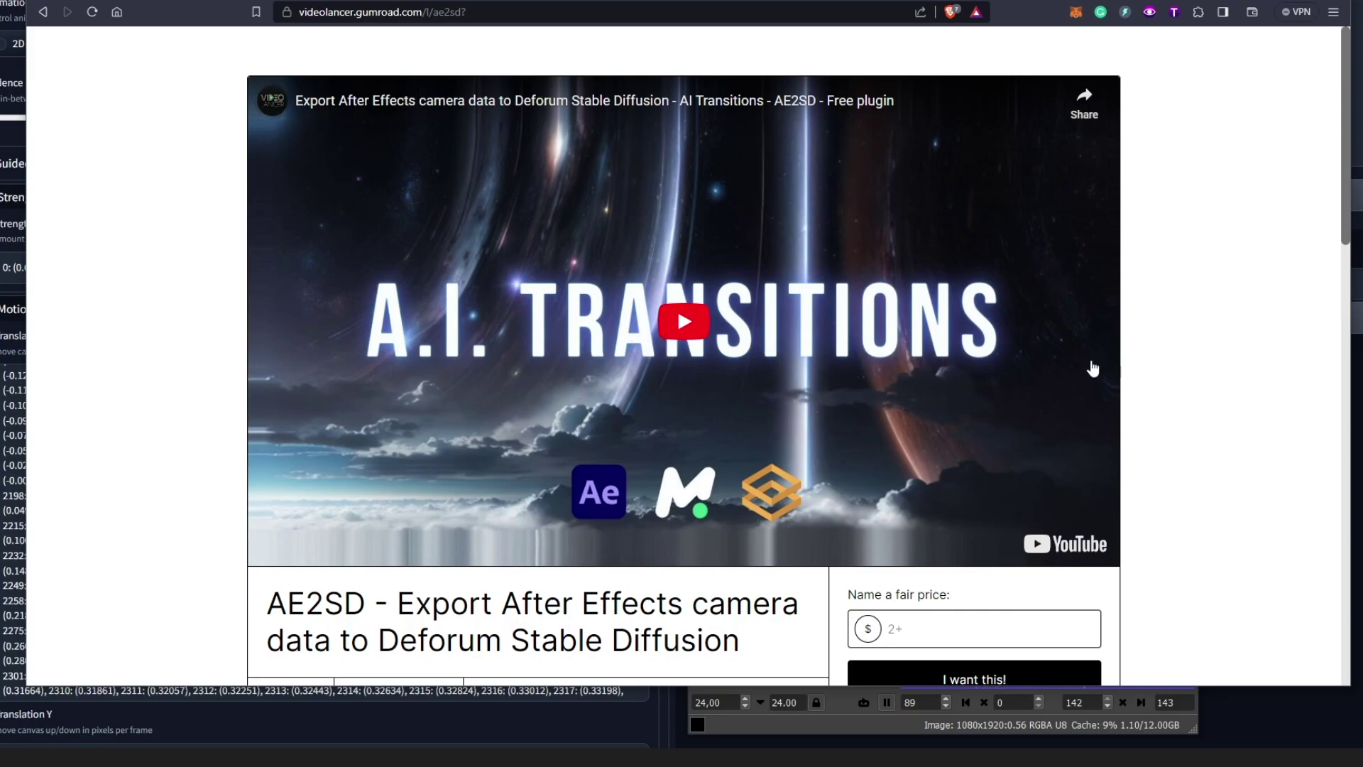
Set the price for the AE2SD tool to $0 and proceed to the checkout.
{"action": "scroll", "coordinate": [1093, 368], "scroll_direction": "down", "scroll_amount": 5}
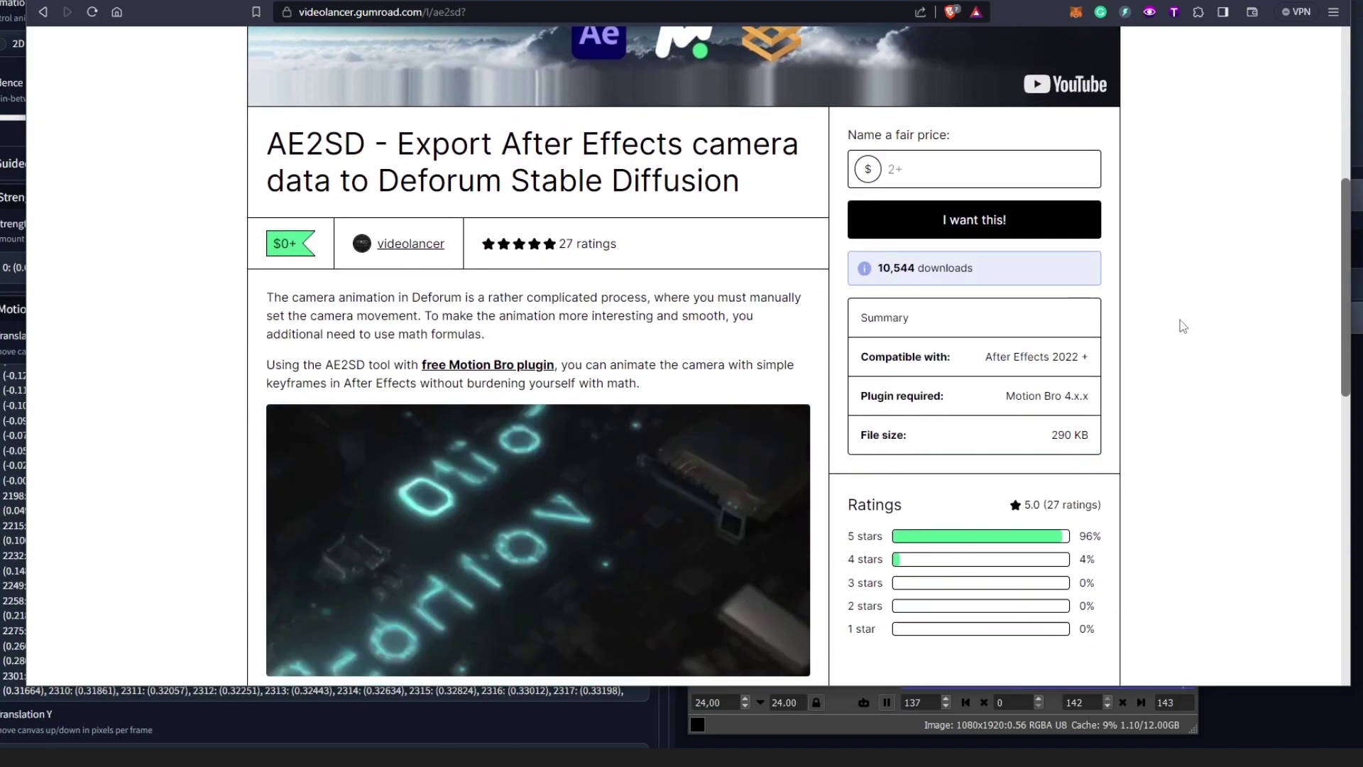
{"action": "scroll", "coordinate": [1182, 326], "scroll_direction": "down", "scroll_amount": 1}
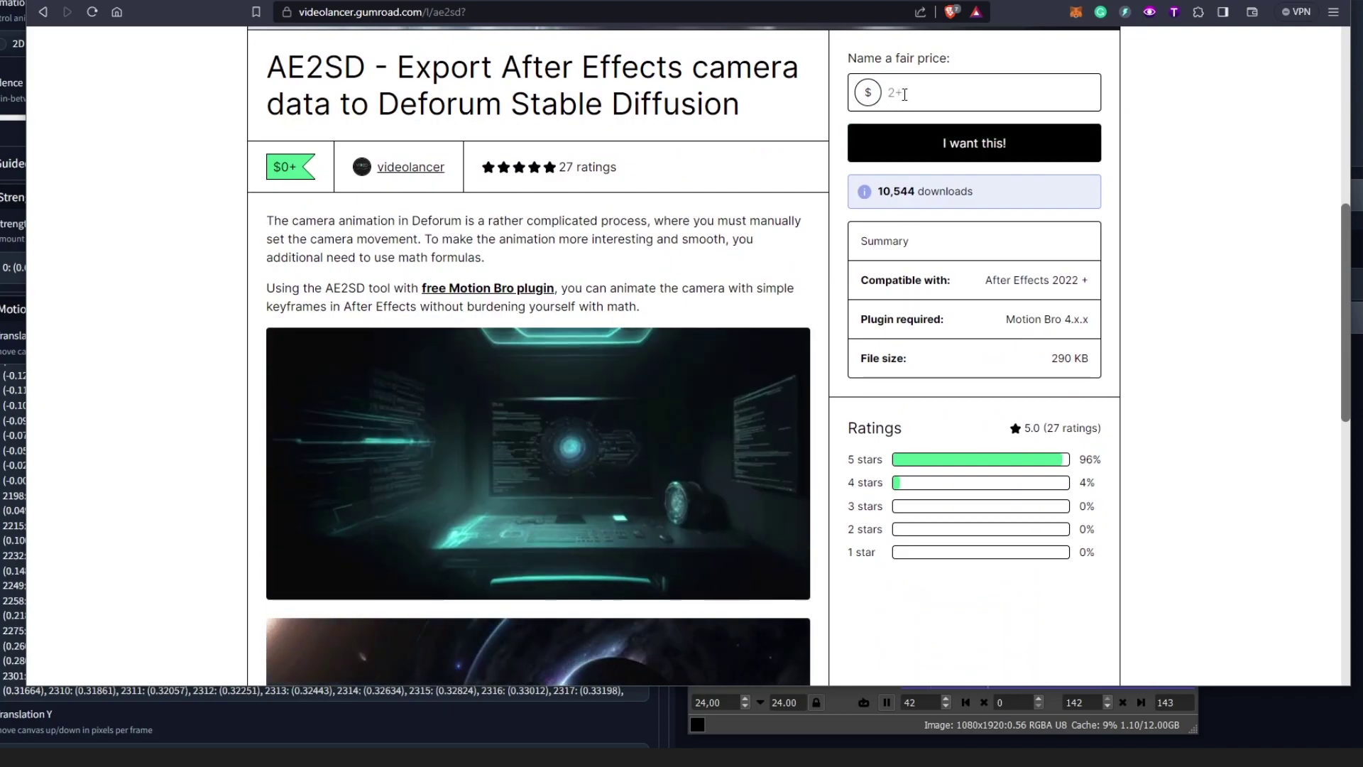
{"action": "left_click", "coordinate": [904, 95]}
{"action": "scroll", "coordinate": [1221, 303], "scroll_direction": "up", "scroll_amount": 1}
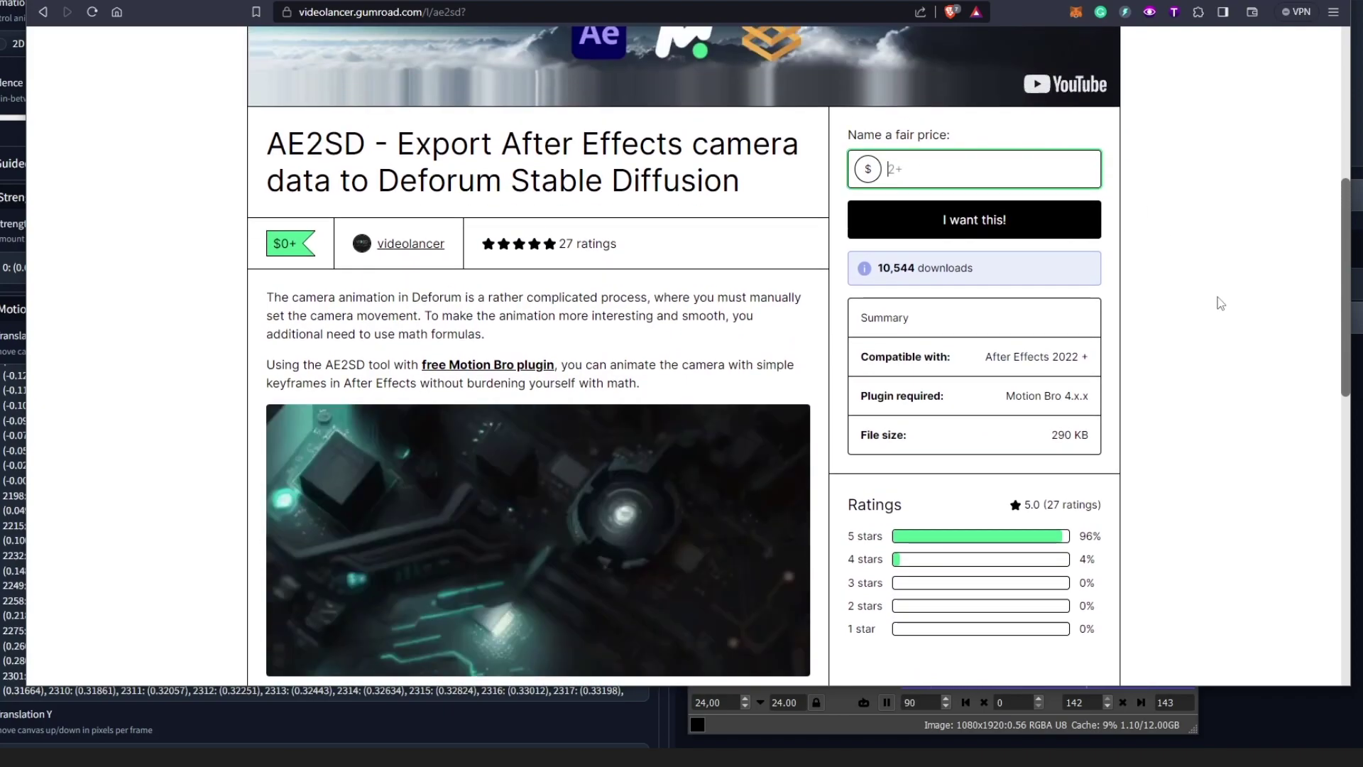
{"action": "left_click", "coordinate": [974, 219]}
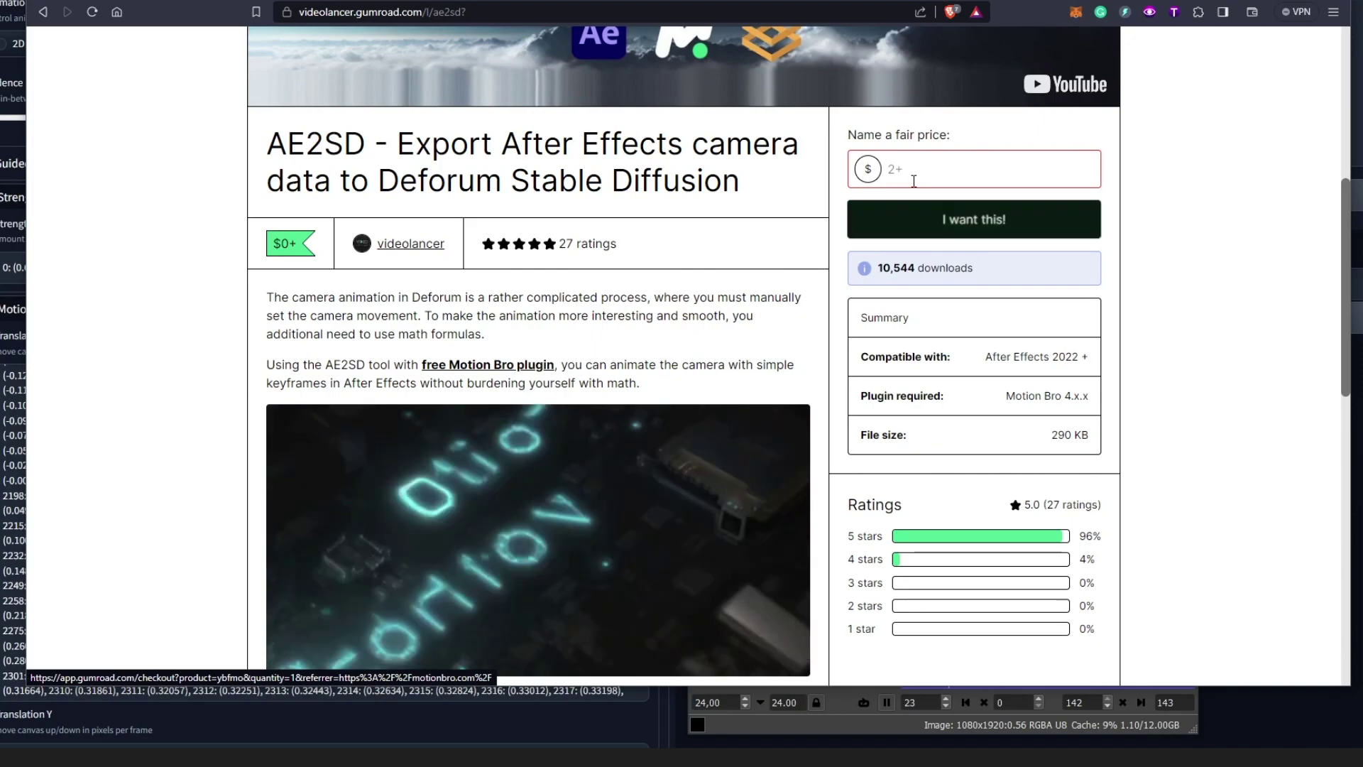
{"action": "left_click", "coordinate": [914, 181]}
{"action": "type", "text": "0"}
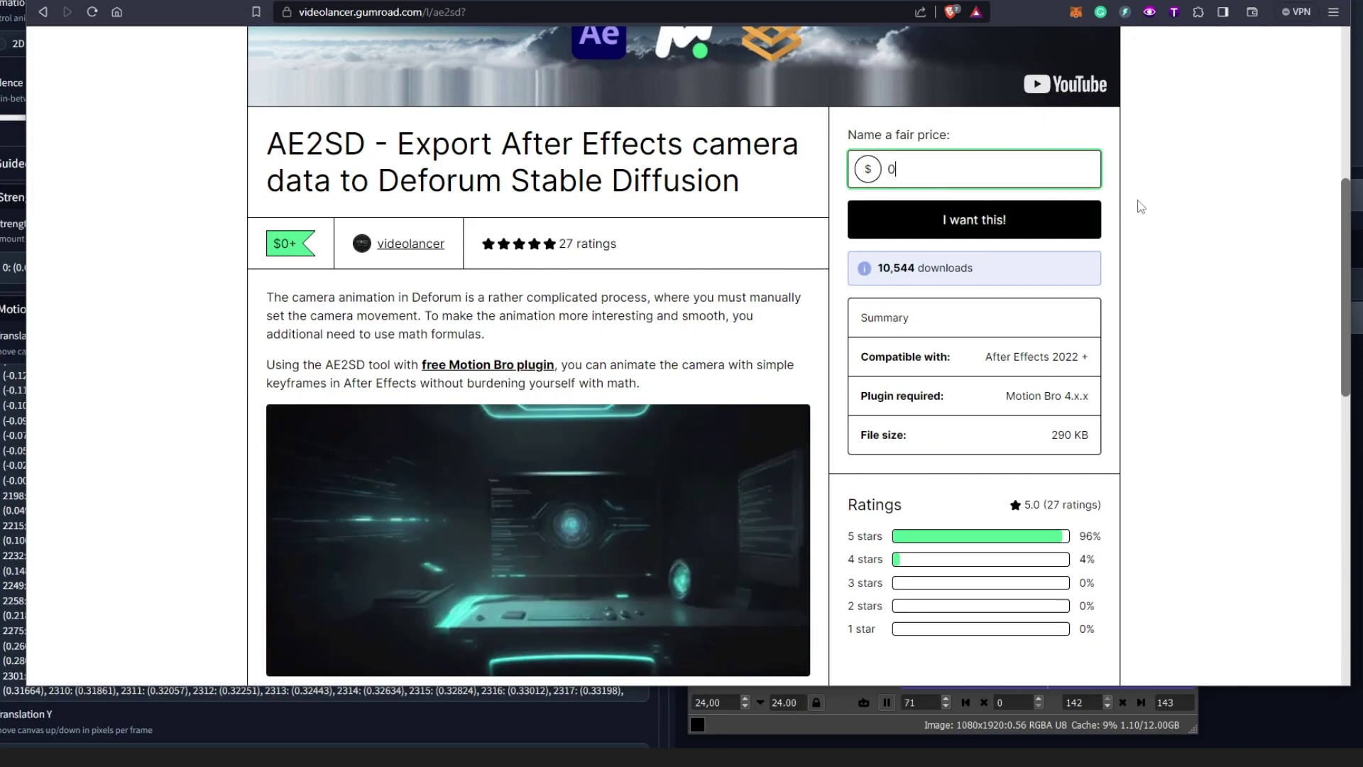
{"action": "left_click", "coordinate": [946, 226]}
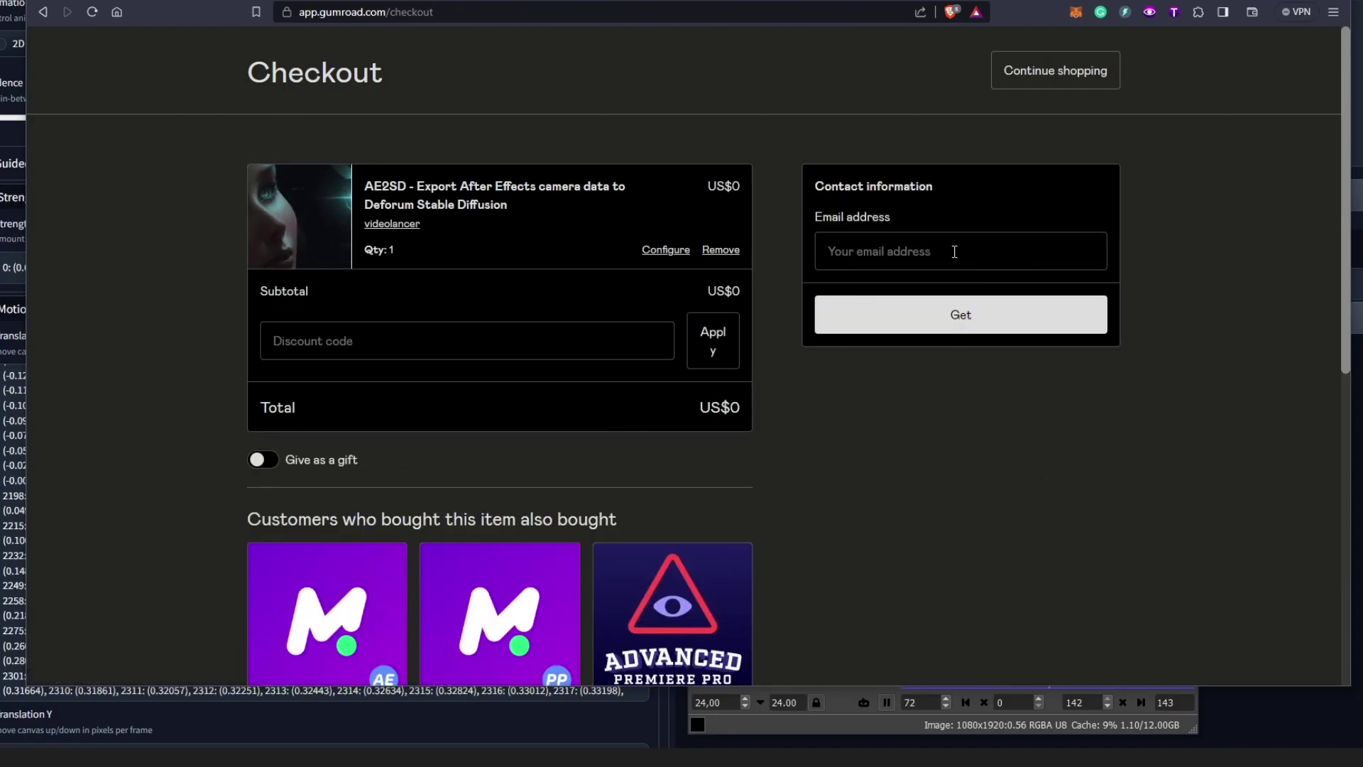
Fill in the contact e-mail, submit the free order, and decline the Motion Bro Bundle offer.
{"action": "left_click", "coordinate": [955, 252]}
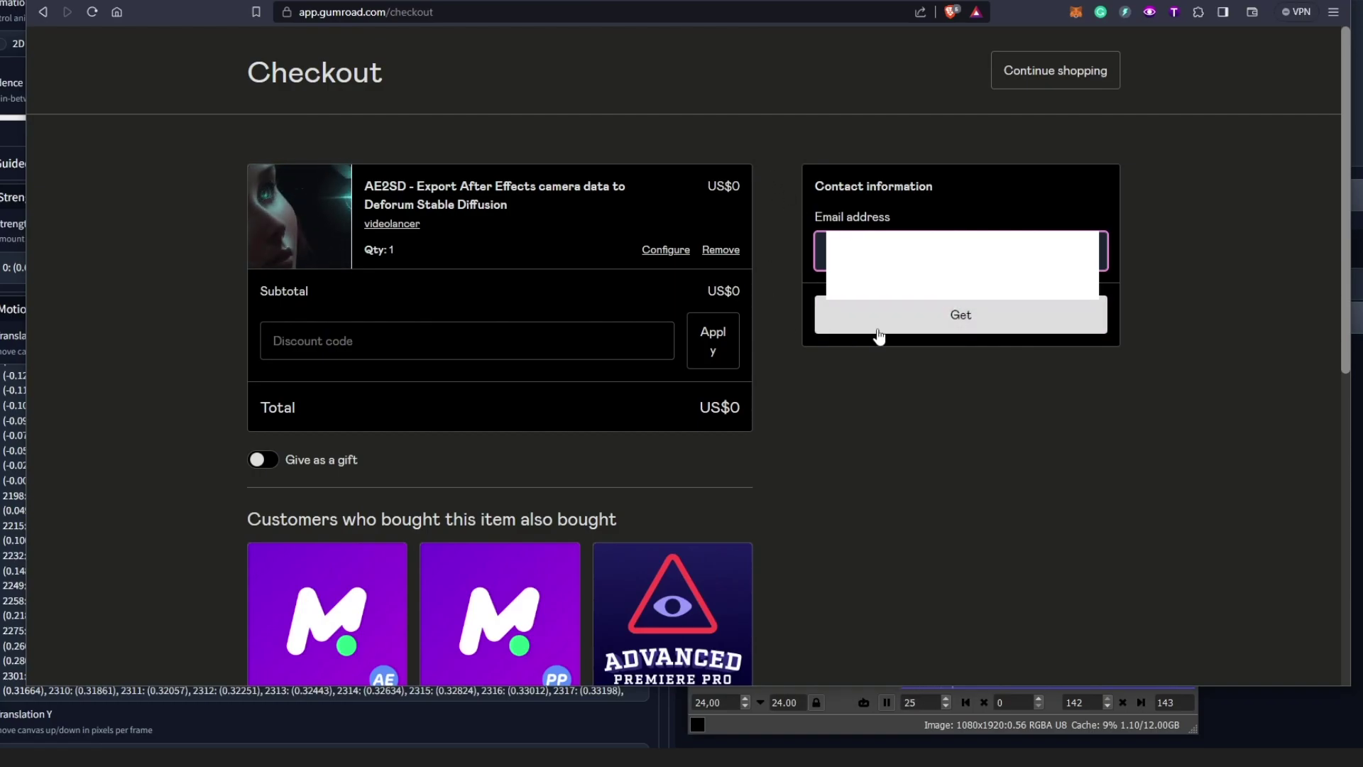
{"action": "left_click", "coordinate": [878, 331]}
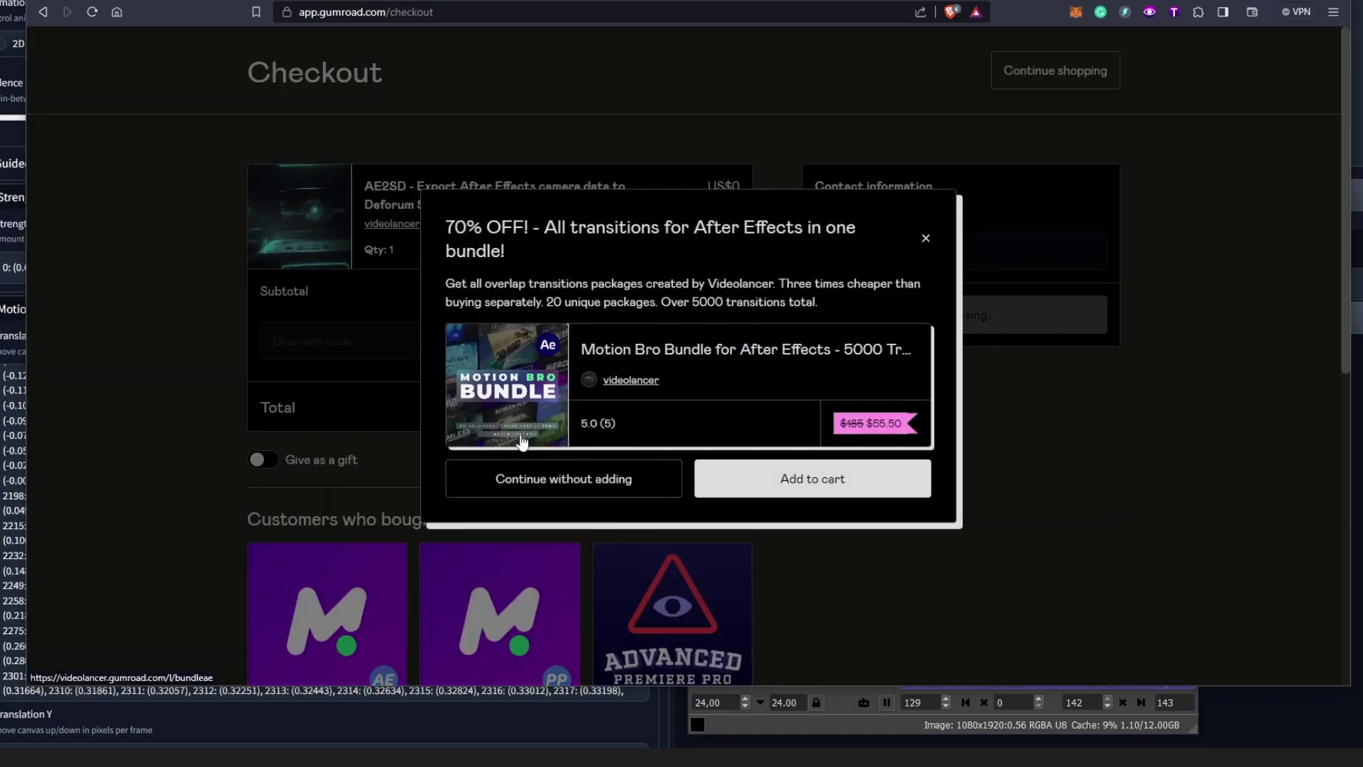
{"action": "left_click", "coordinate": [924, 242]}
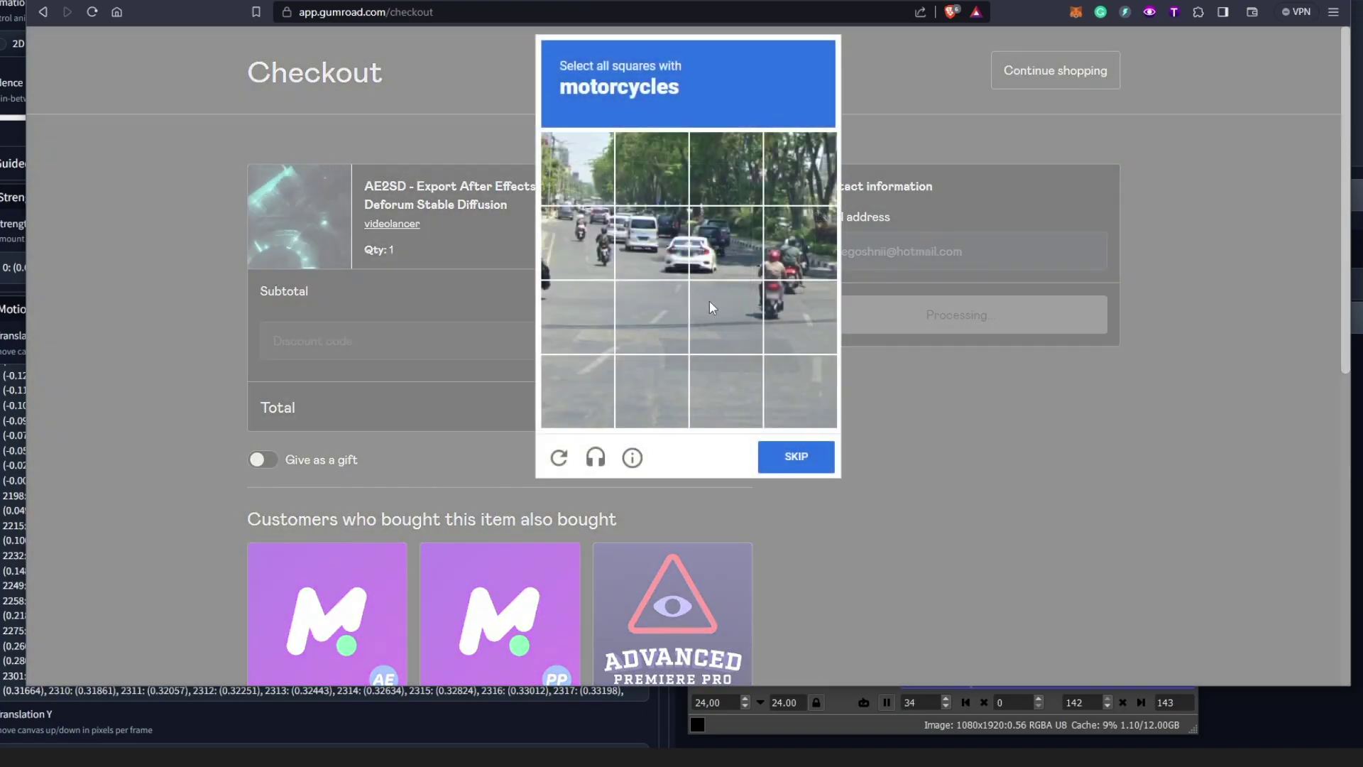
Mark the squares with motorcycles in the image verification challenge and submit it.
{"action": "left_click", "coordinate": [578, 240]}
{"action": "left_click", "coordinate": [800, 242]}
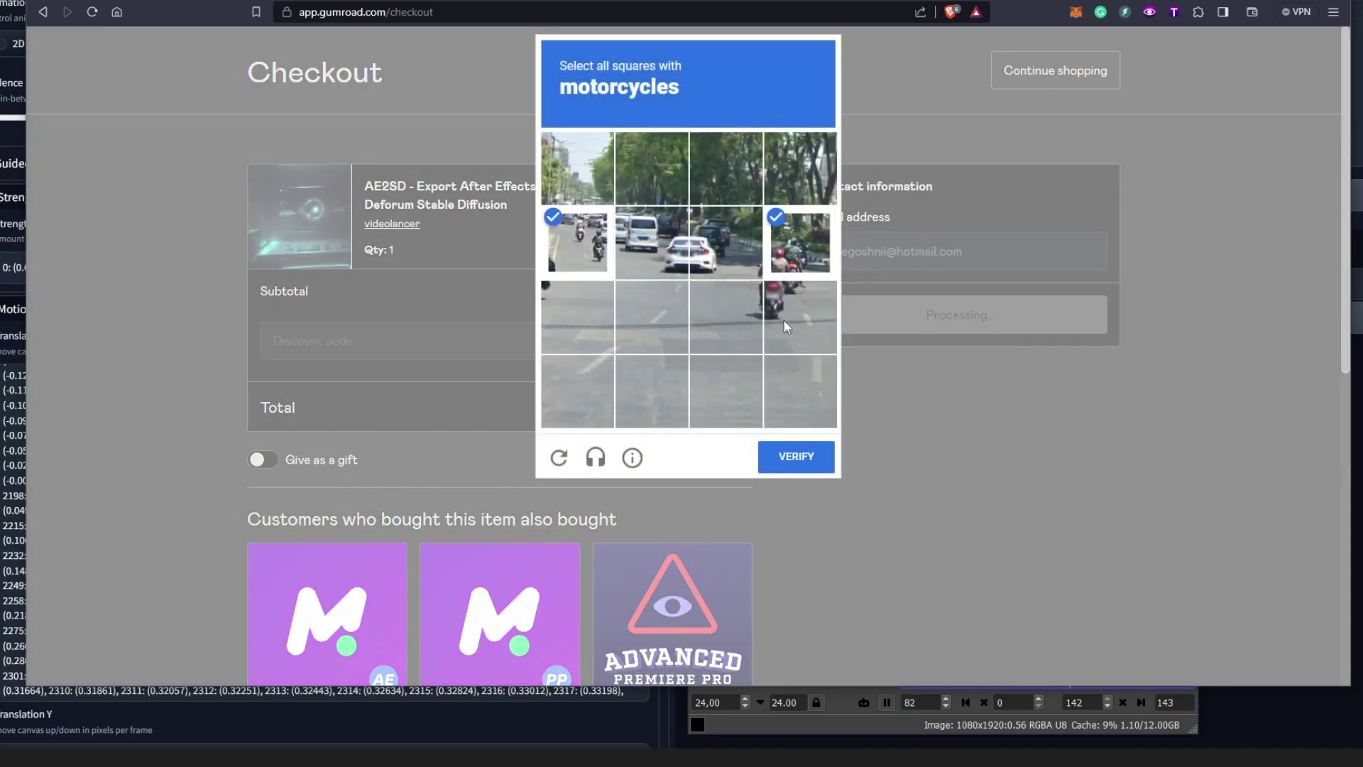
{"action": "left_click", "coordinate": [800, 316]}
{"action": "left_click", "coordinate": [796, 456]}
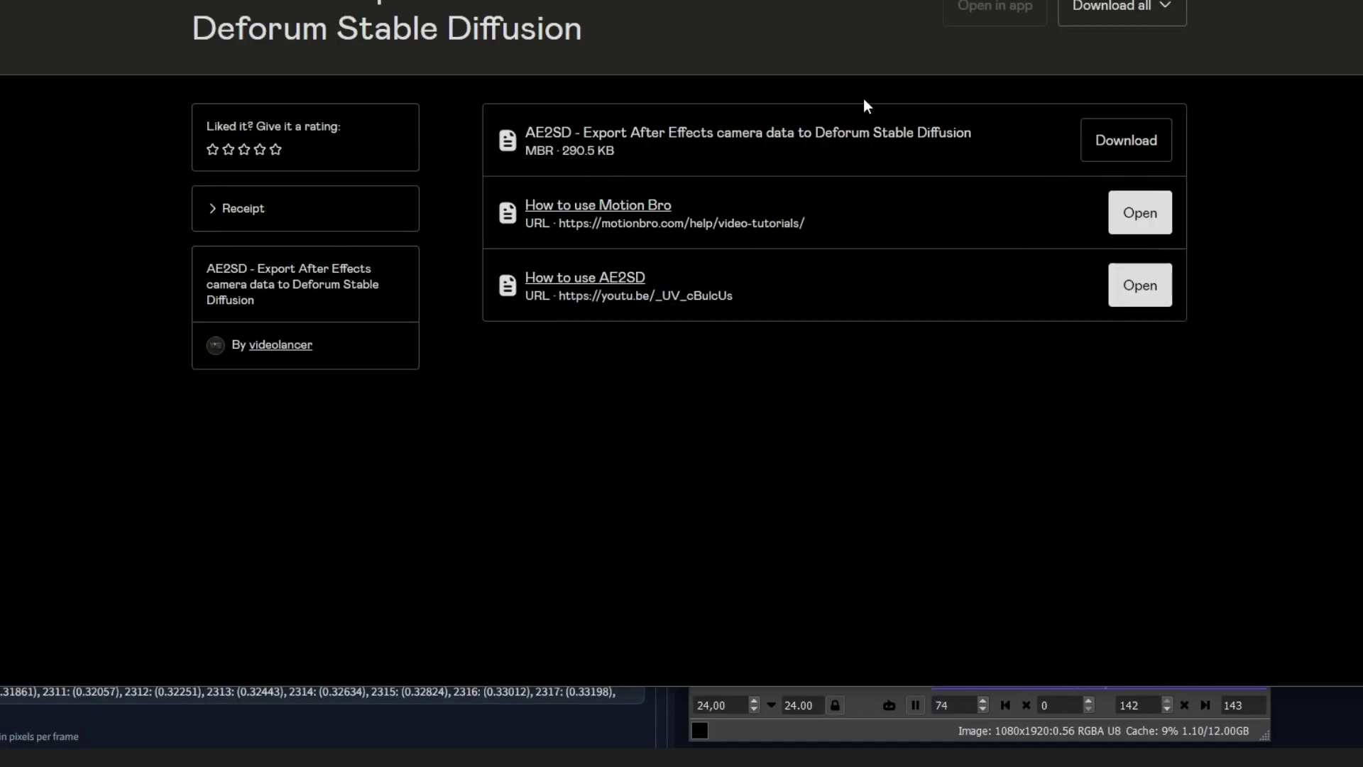
Download the AE2SD file, switch to File Explorer, and open the "motion bro 4" folder.
{"action": "left_click", "coordinate": [1129, 145]}
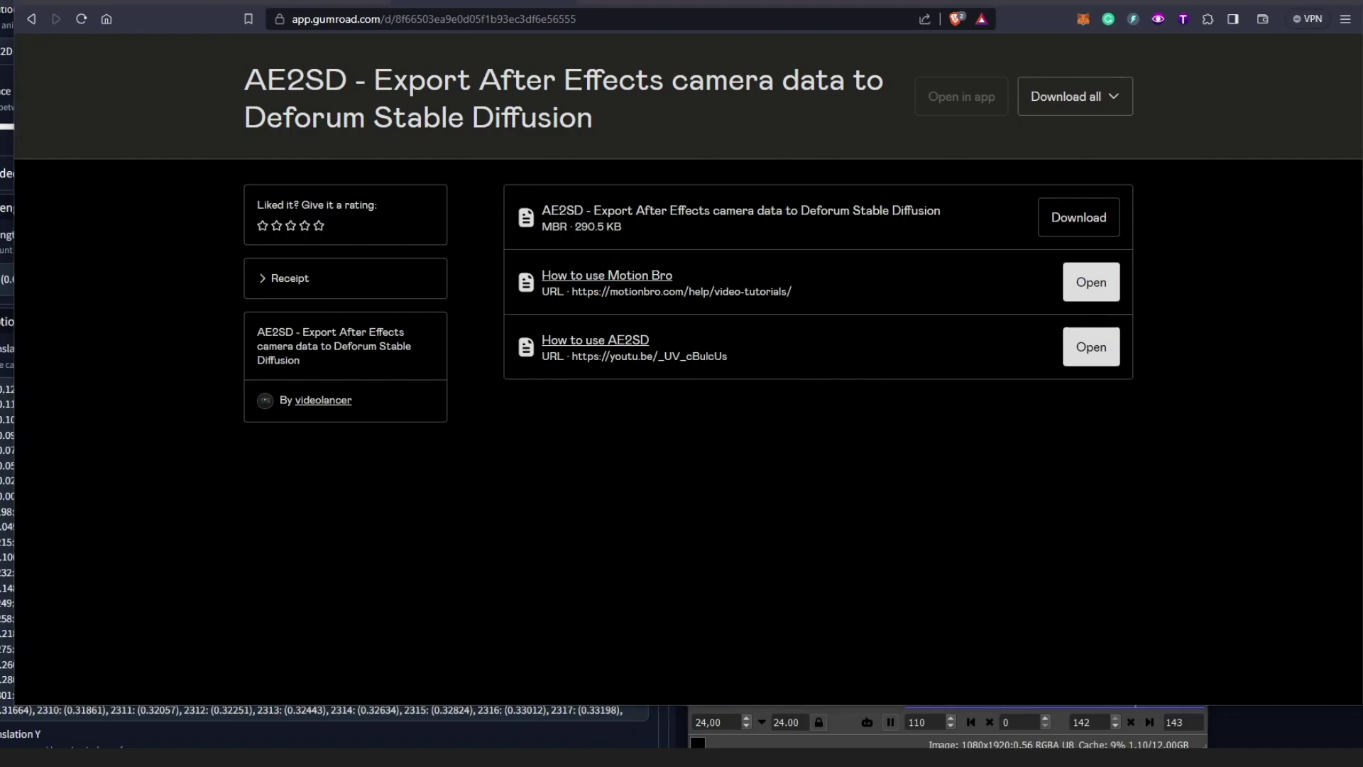
{"action": "key", "text": "alt+Tab"}
{"action": "double_click", "coordinate": [479, 310]}
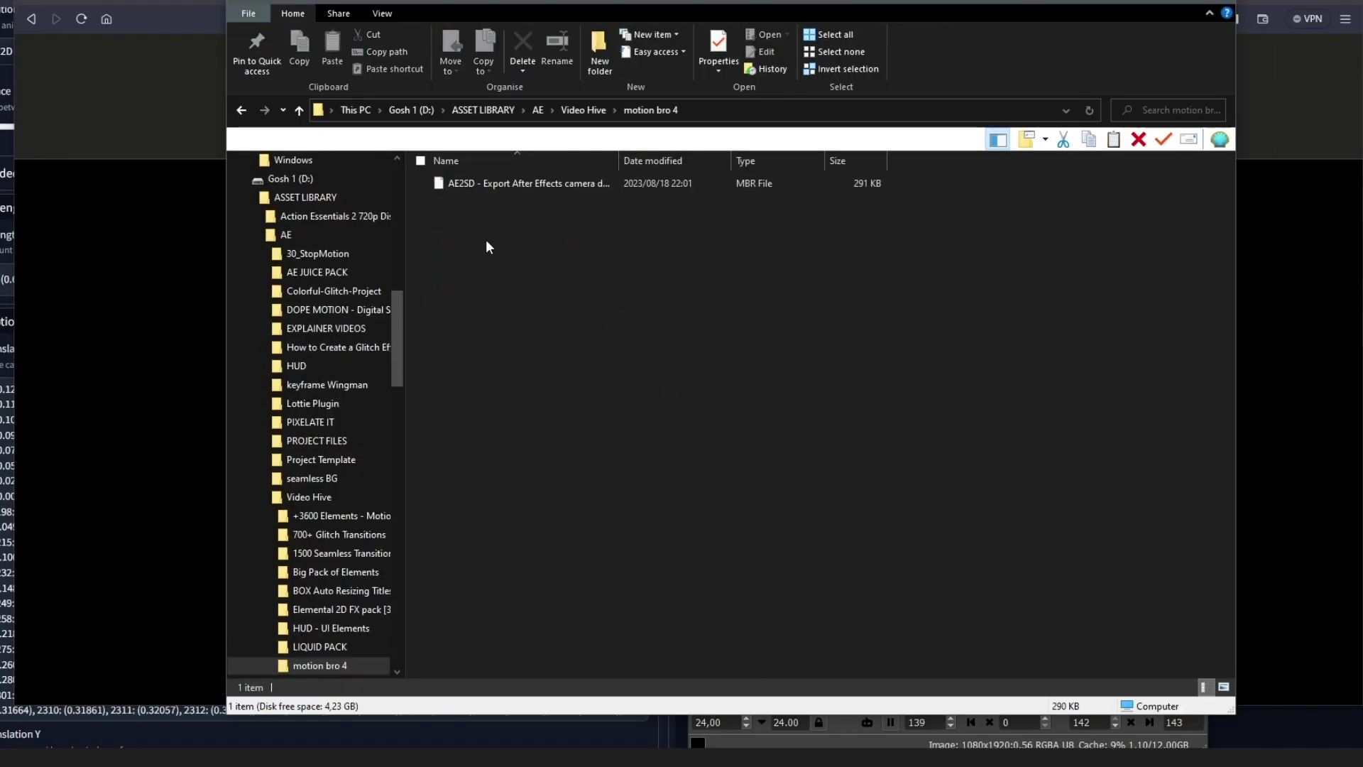
Switch to After Effects, maximize its window, and create a new 1080 x 1920 composition at 25 fps.
{"action": "left_click_drag", "start_coordinate": [617, 161], "coordinate": [832, 146]}
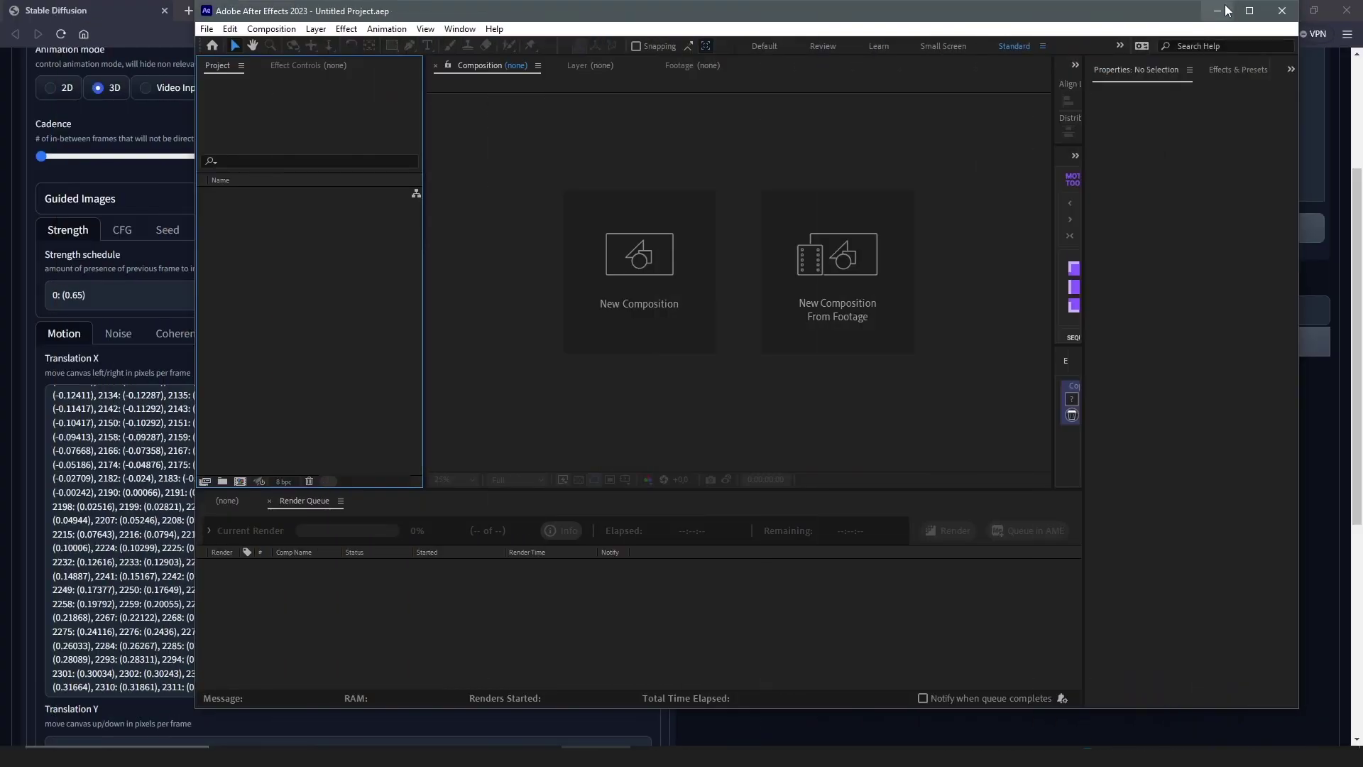
{"action": "left_click", "coordinate": [1250, 10]}
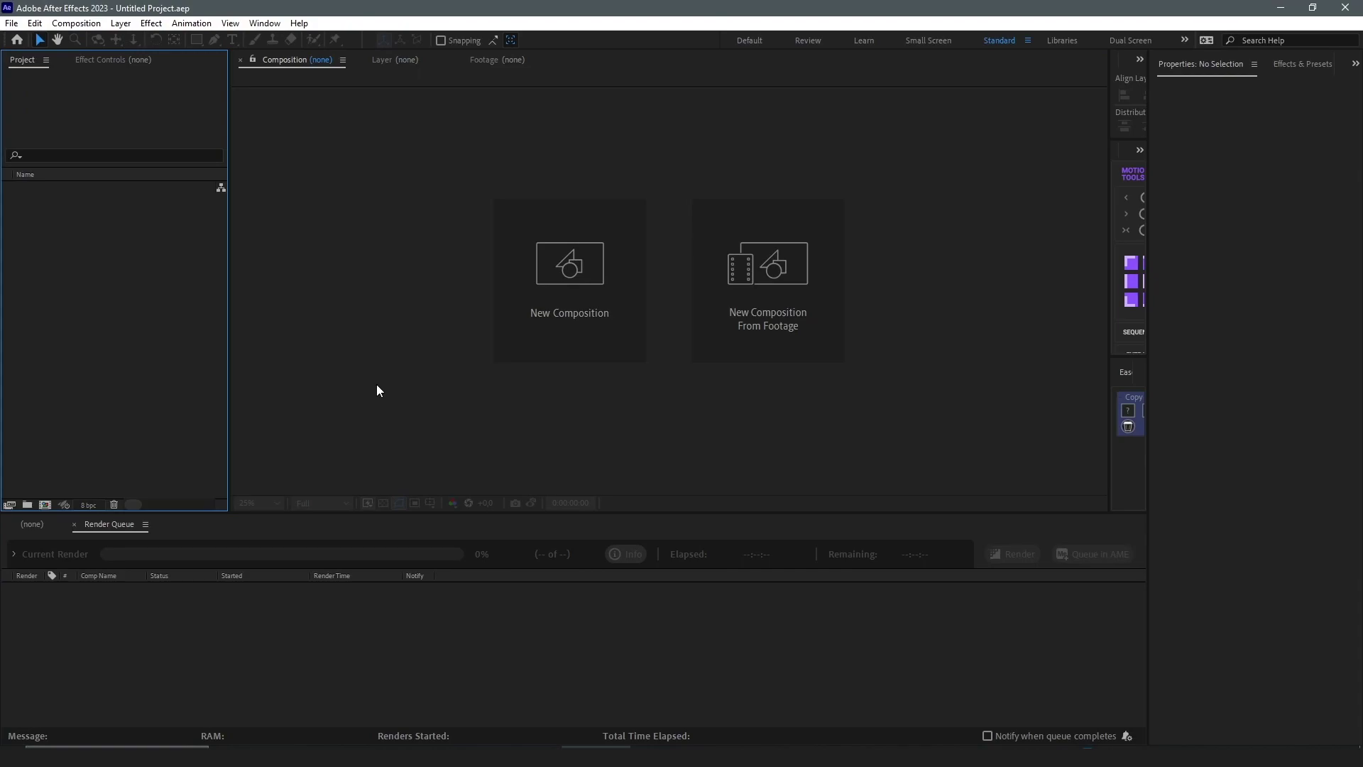
{"action": "left_click_drag", "start_coordinate": [214, 513], "coordinate": [213, 489]}
{"action": "left_click", "coordinate": [575, 255]}
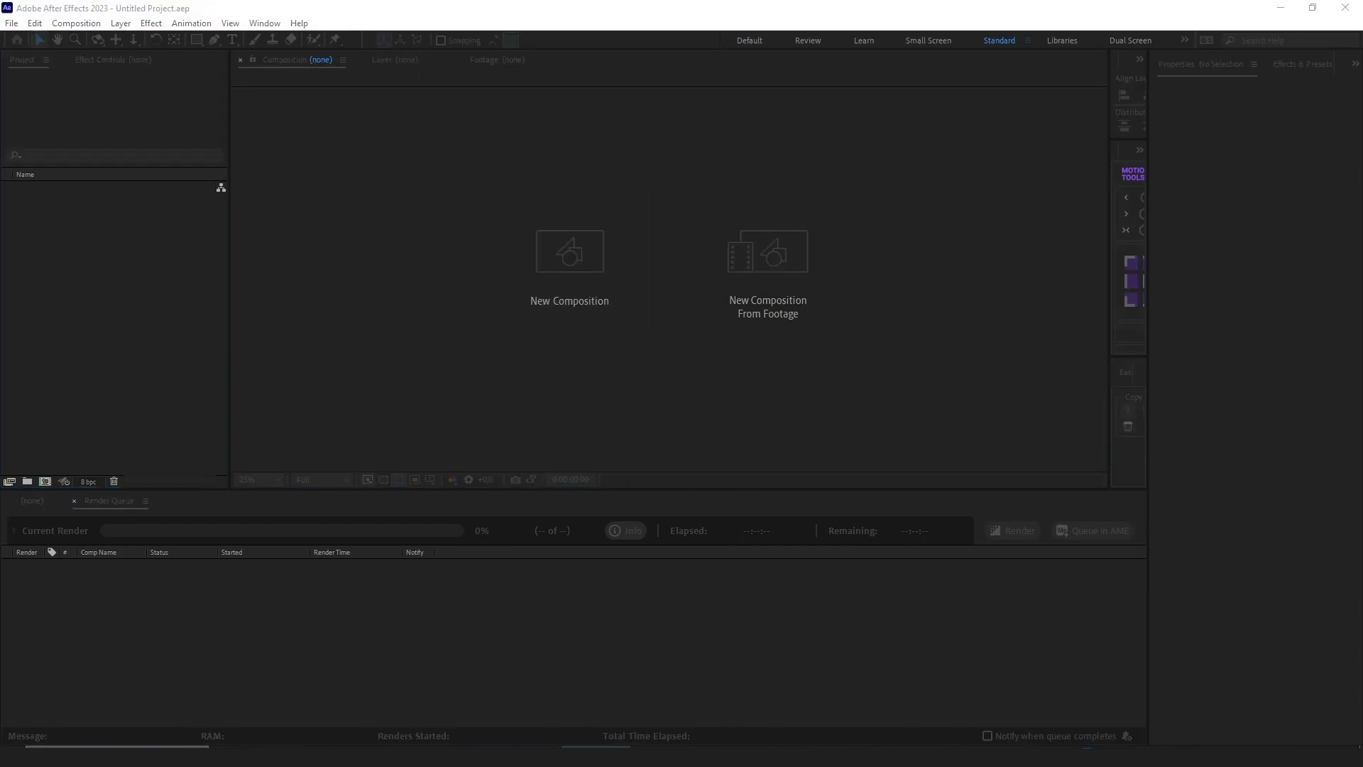
{"action": "key", "text": "Return"}
{"action": "left_click_drag", "start_coordinate": [546, 489], "coordinate": [541, 508]}
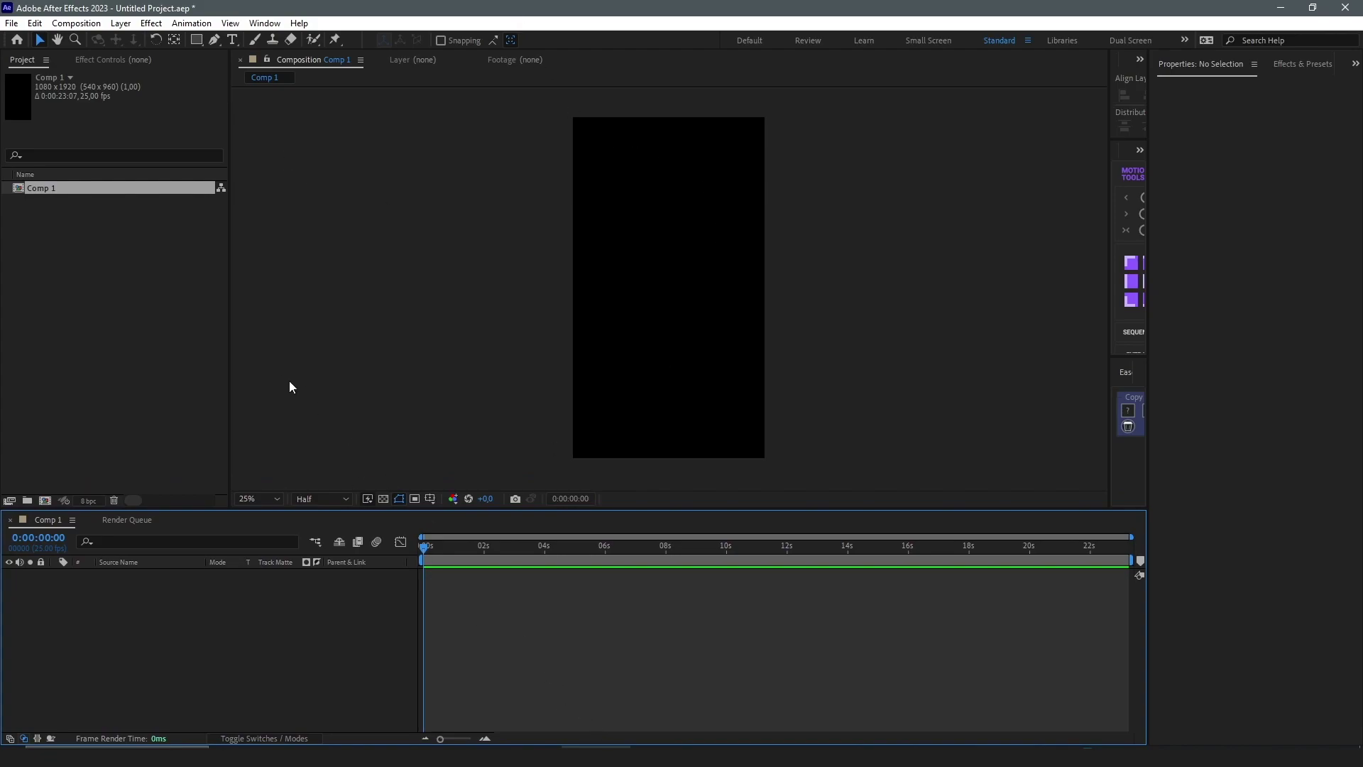
Open the Motion Bro 4.0 extension and expand its package list to view the AE2SD presets.
{"action": "left_click", "coordinate": [260, 24]}
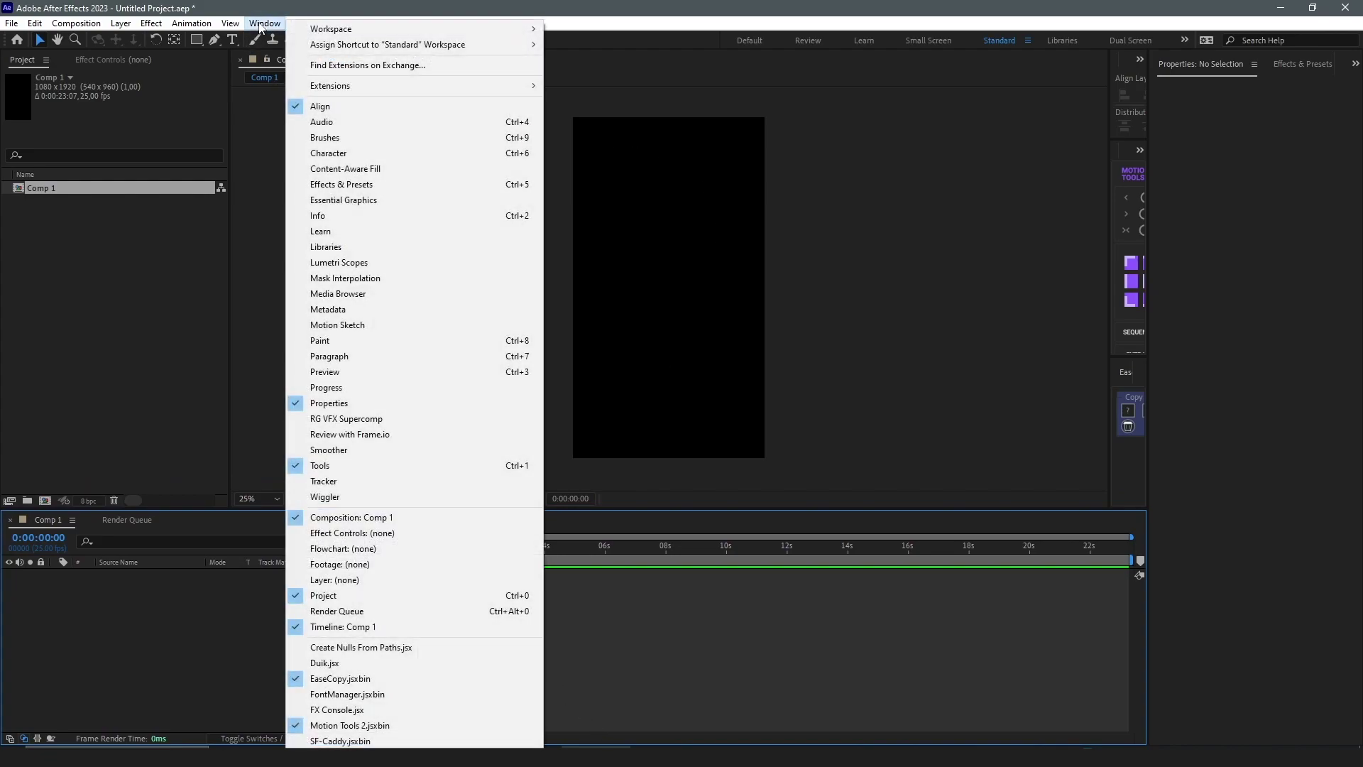
{"action": "mouse_move", "coordinate": [412, 86]}
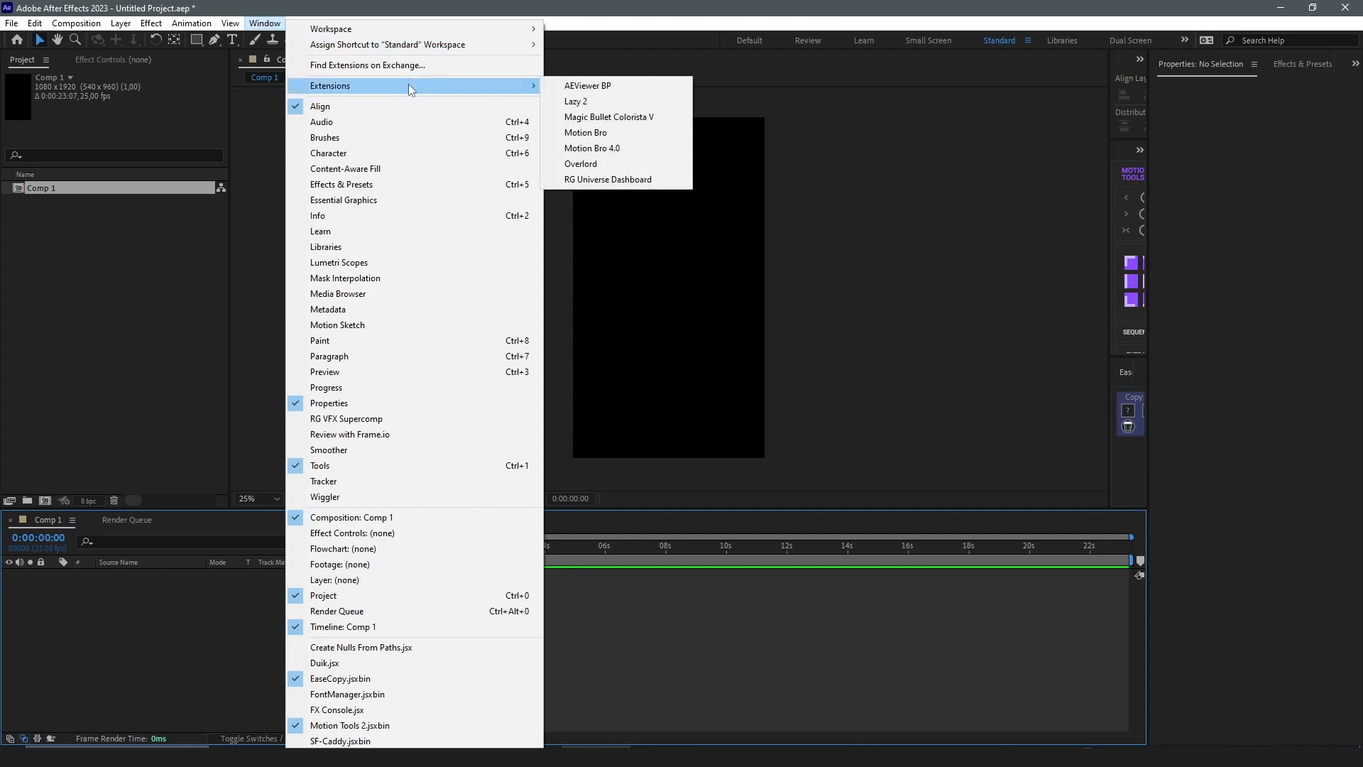
{"action": "left_click", "coordinate": [607, 149]}
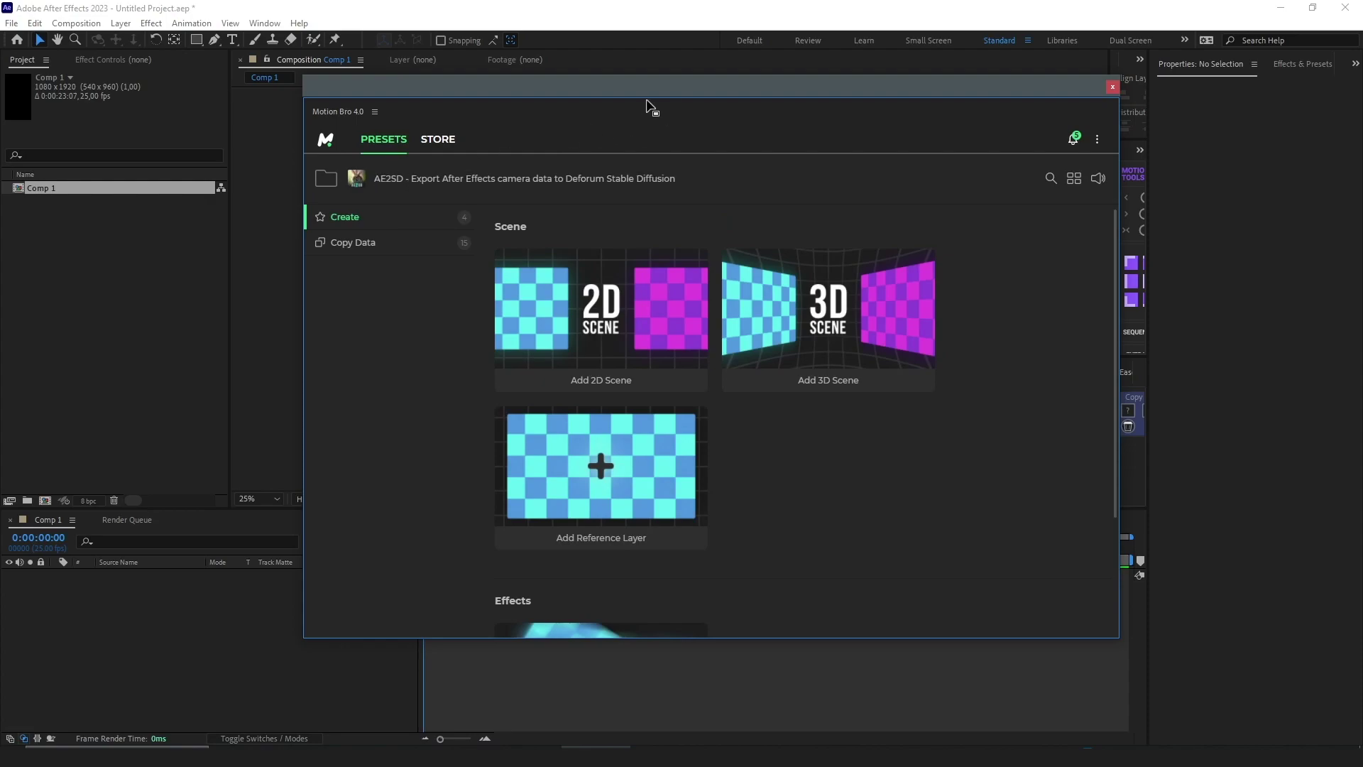
{"action": "mouse_move", "coordinate": [631, 88]}
{"action": "left_mouse_down"}
{"action": "mouse_move", "coordinate": [600, 89]}
{"action": "mouse_move", "coordinate": [614, 90]}
{"action": "left_mouse_up"}
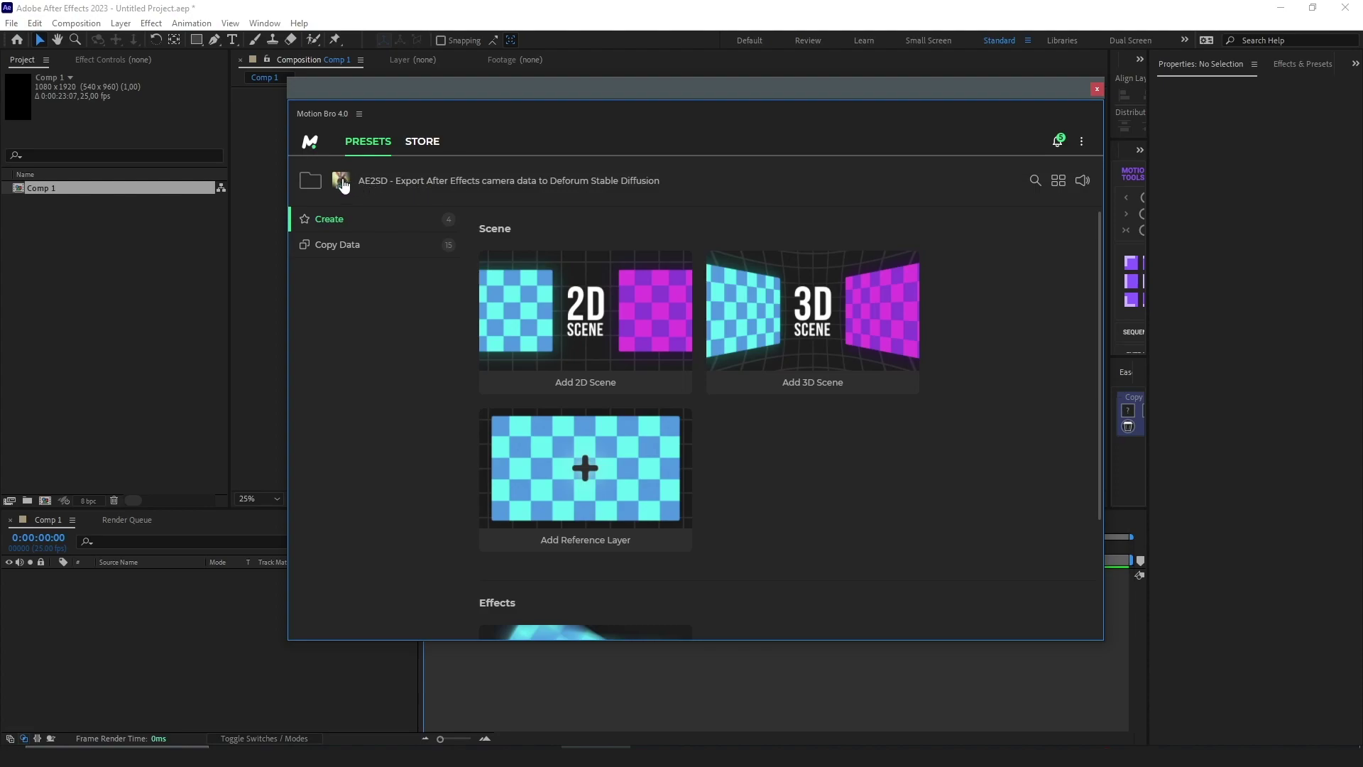
{"action": "left_click", "coordinate": [342, 183]}
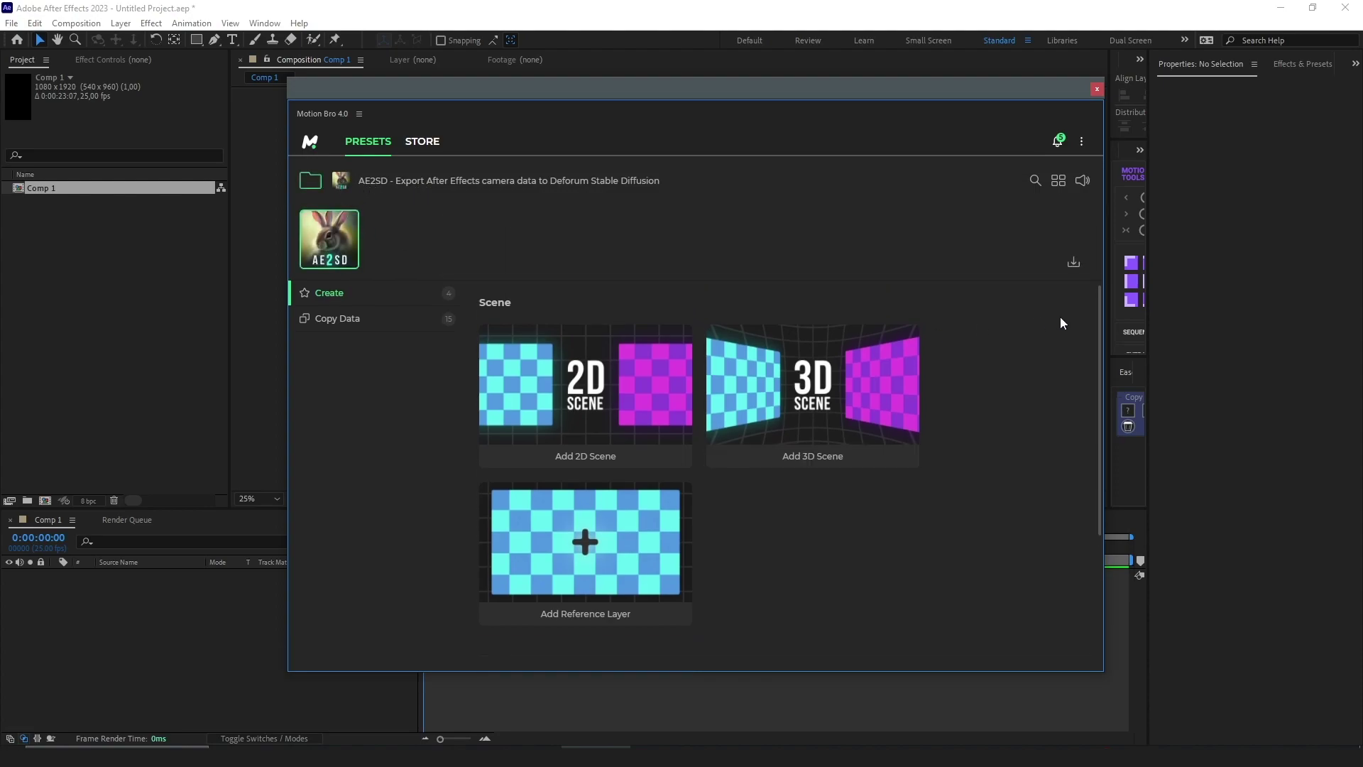
{"action": "mouse_move", "coordinate": [818, 379]}
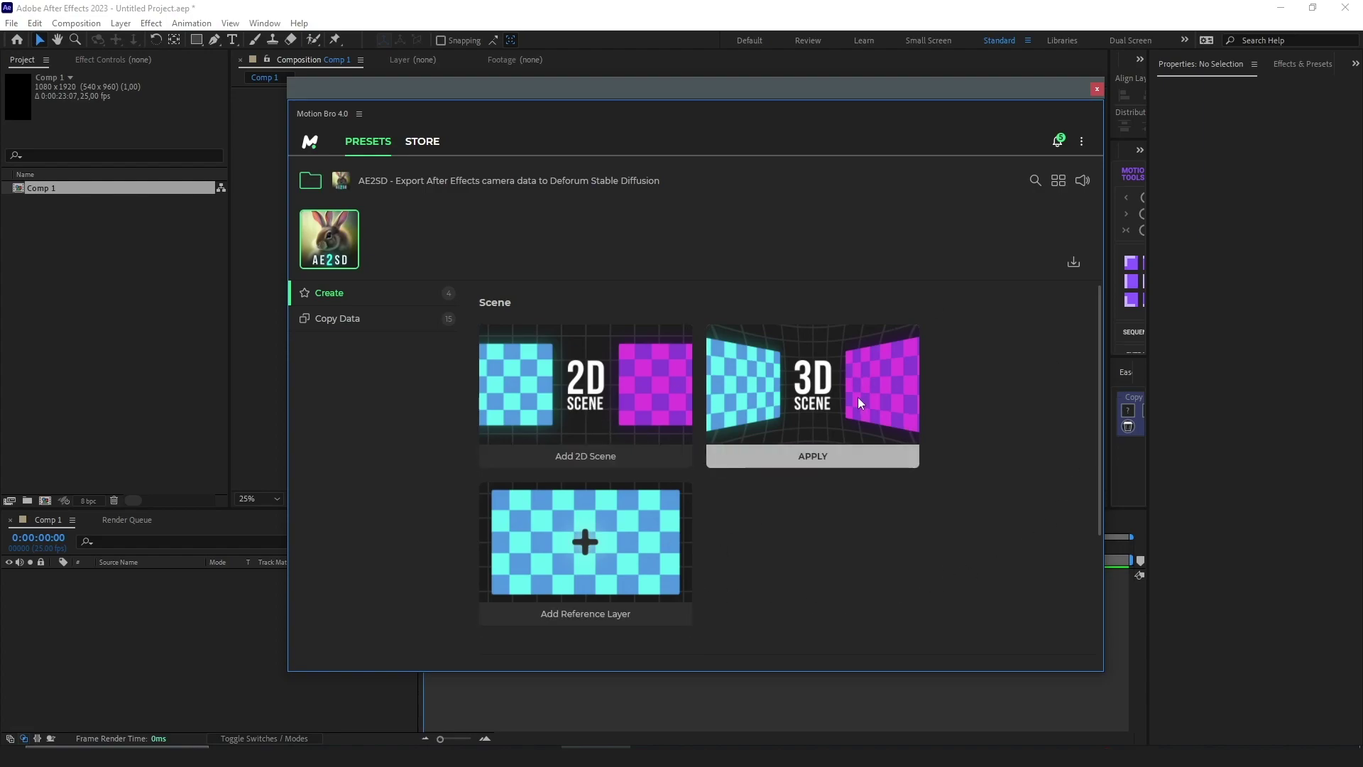
{"action": "mouse_move", "coordinate": [676, 416]}
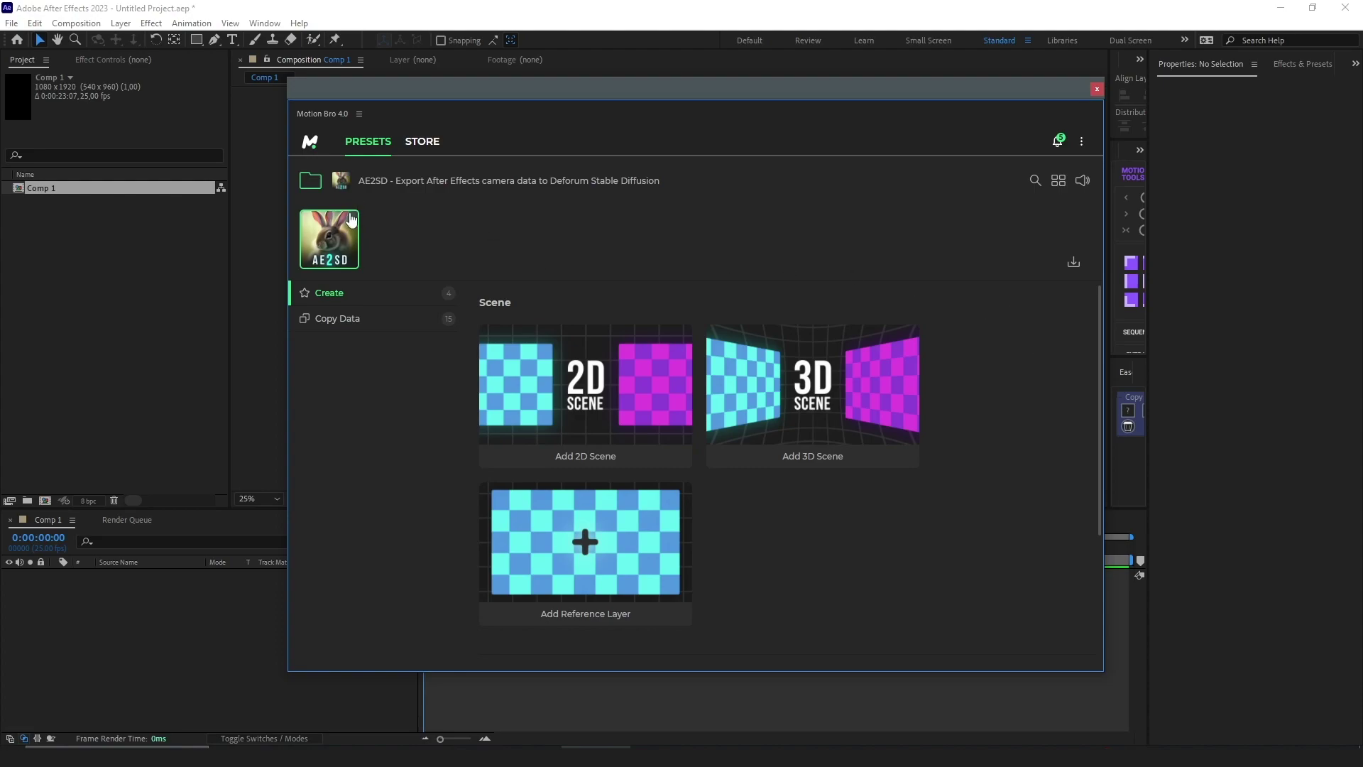
{"action": "mouse_move", "coordinate": [337, 243]}
Browse to the AE2SD .mbr file in Motion Bro's package installer, then cancel and return to the presets.
{"action": "left_click", "coordinate": [345, 186]}
{"action": "left_click_drag", "start_coordinate": [1073, 265], "coordinate": [1014, 319]}
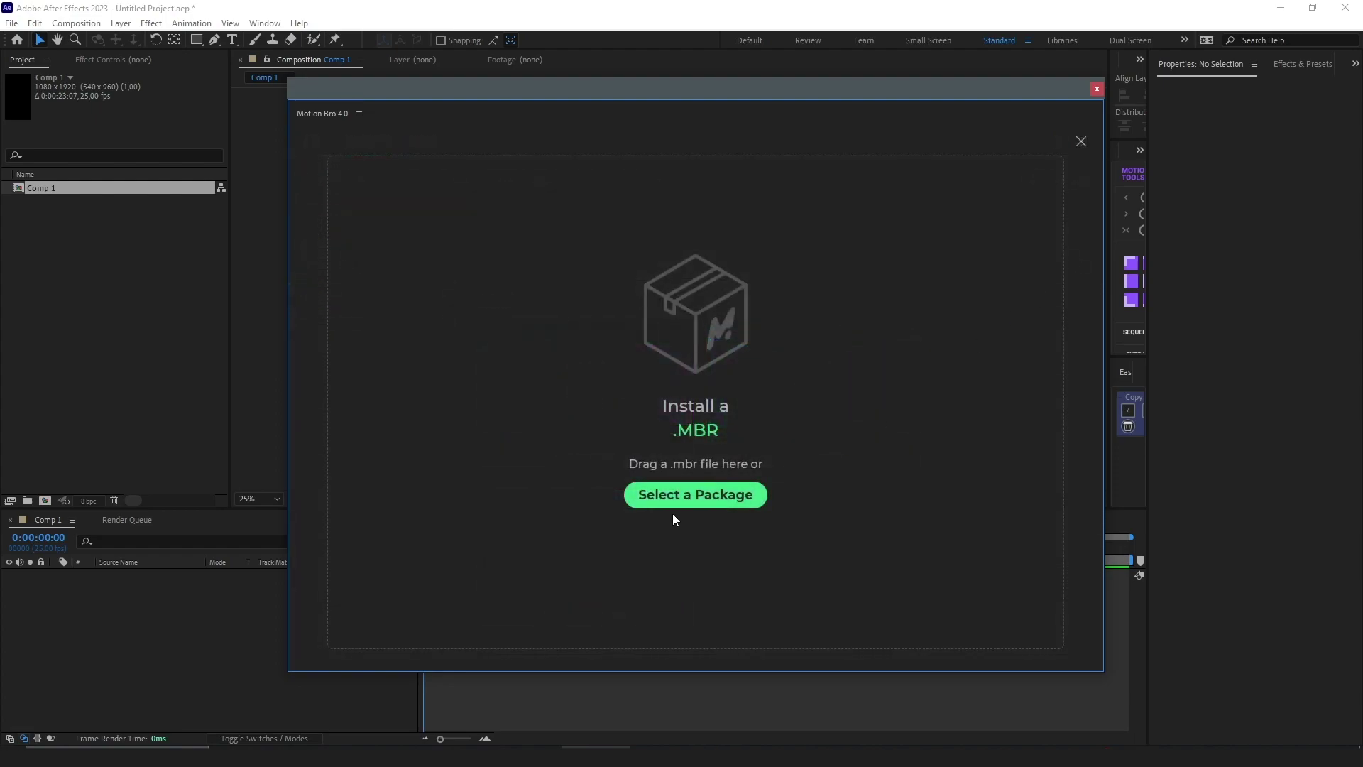
{"action": "left_click_drag", "start_coordinate": [751, 98], "coordinate": [768, 60]}
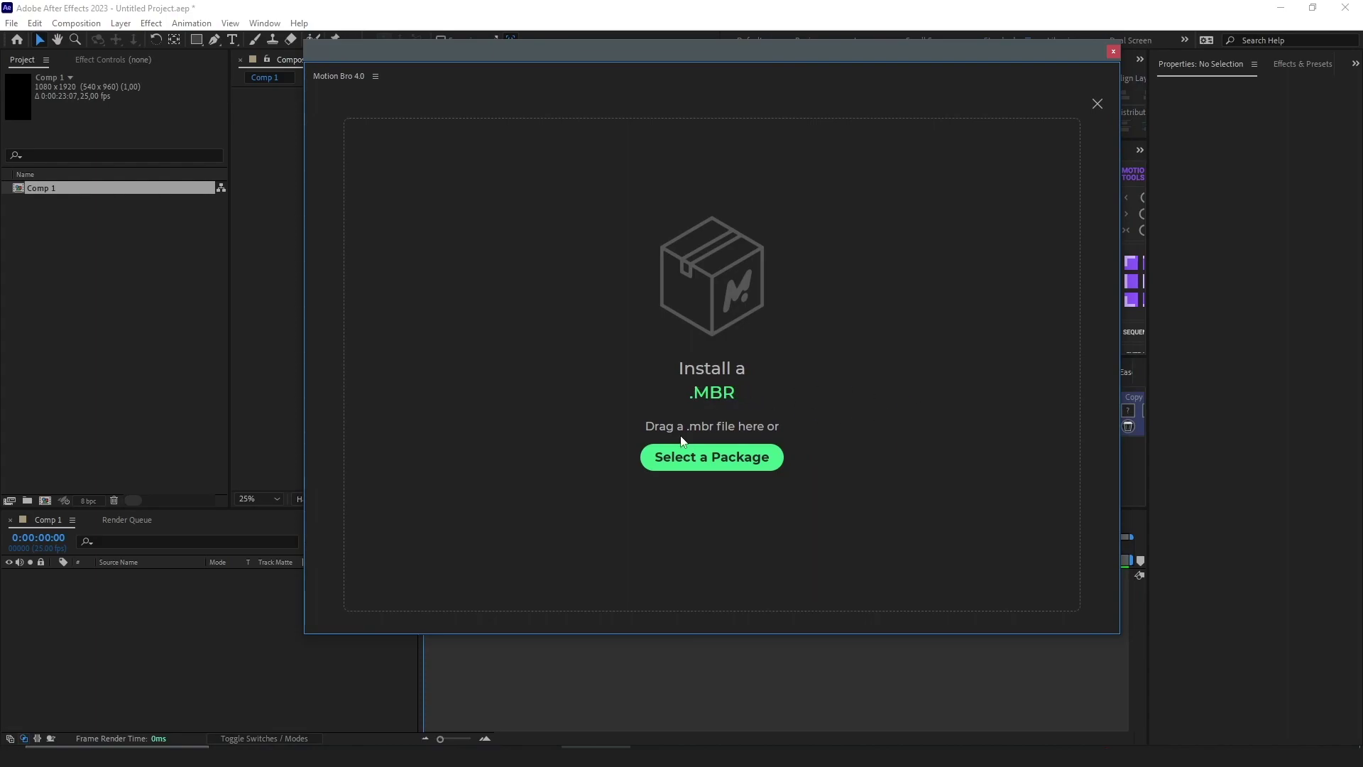
{"action": "left_click", "coordinate": [717, 460]}
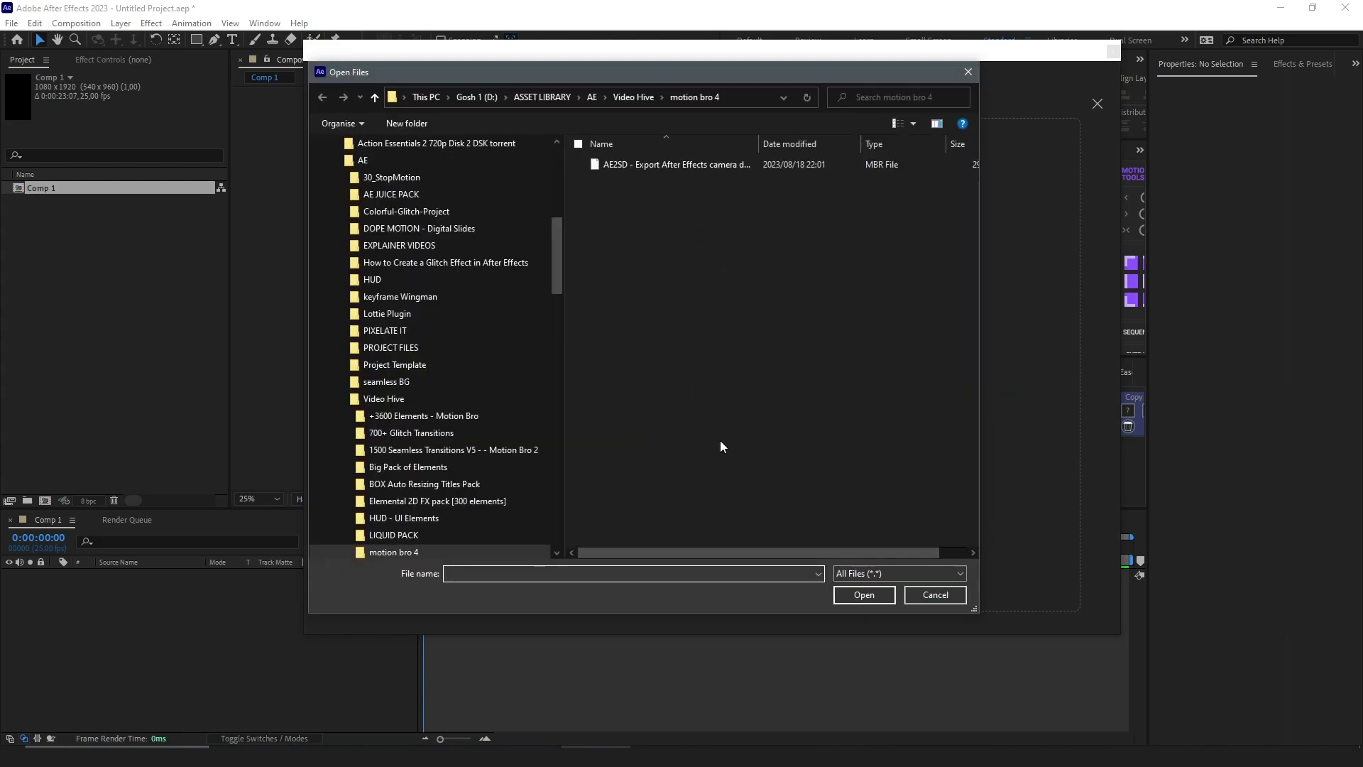
{"action": "left_click", "coordinate": [643, 167]}
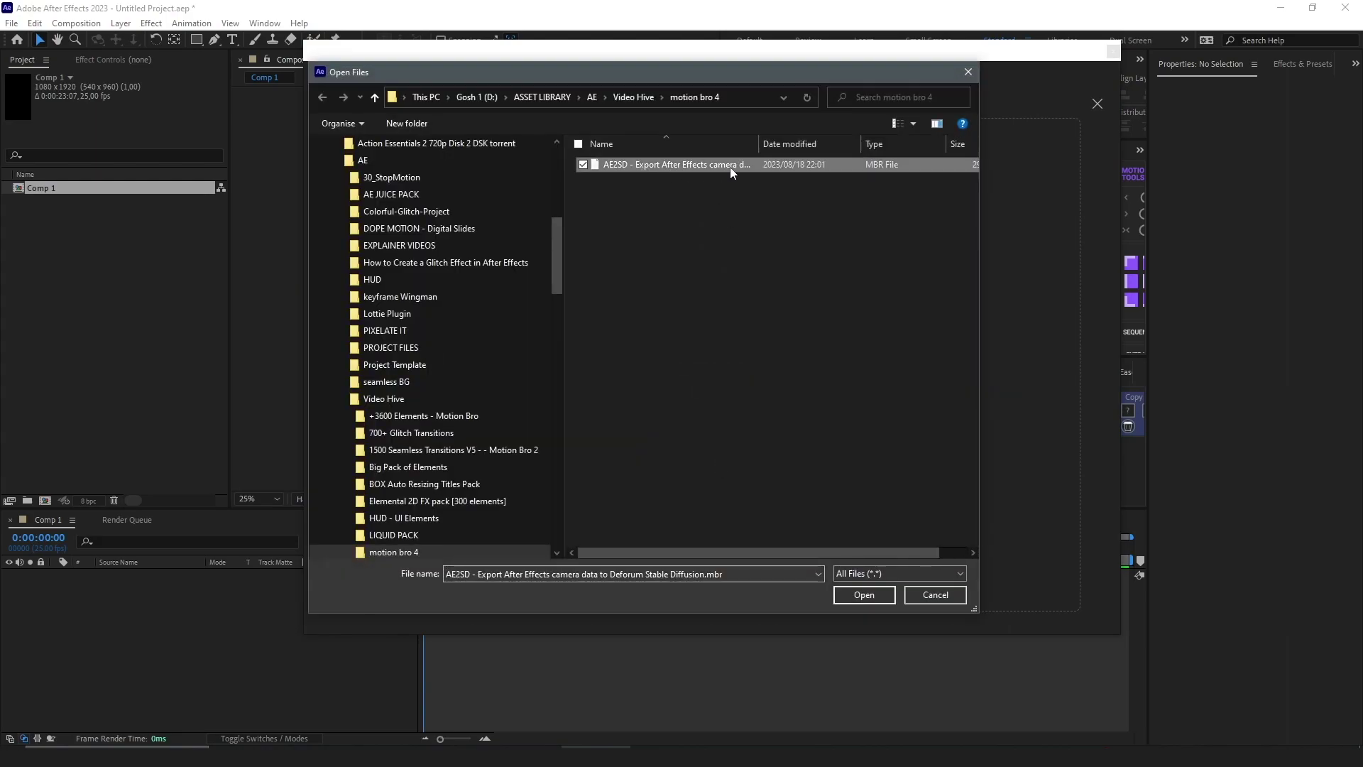
{"action": "left_click_drag", "start_coordinate": [758, 144], "coordinate": [835, 144]}
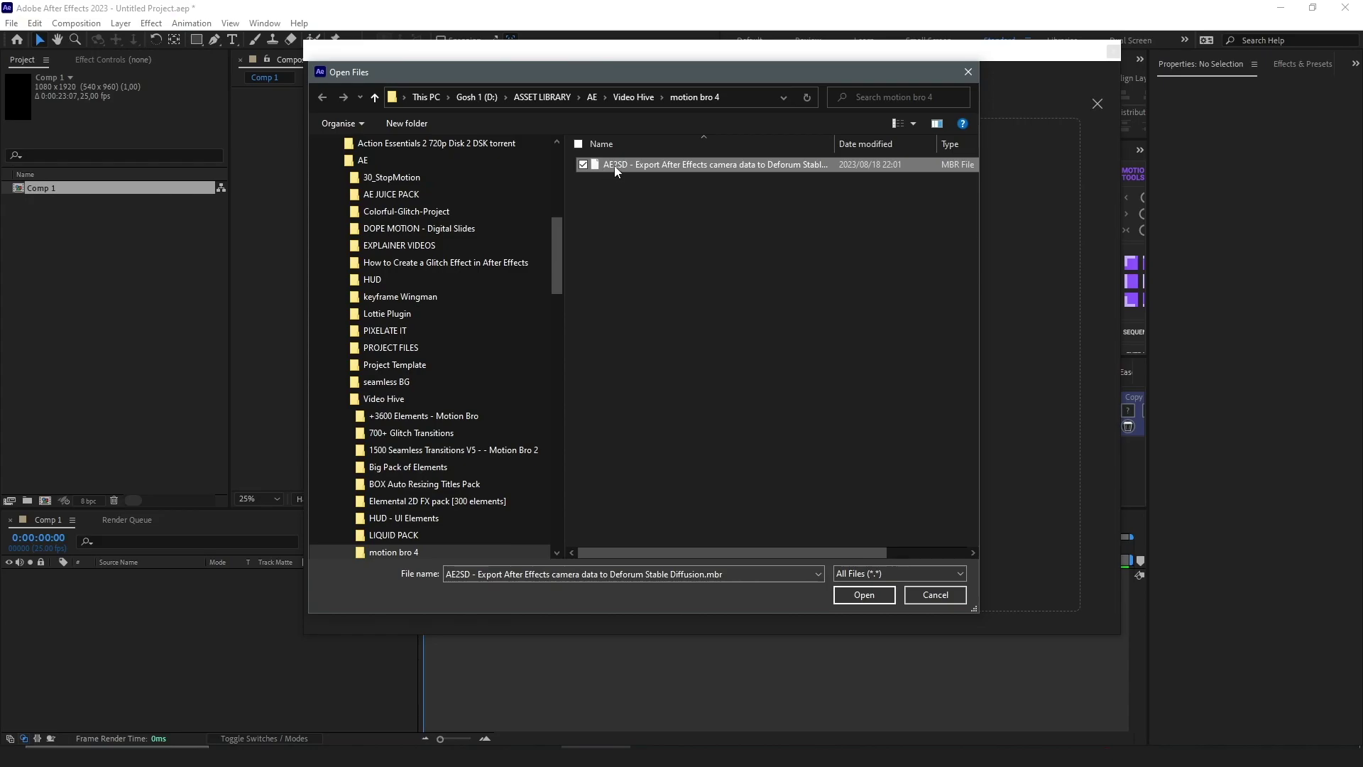
{"action": "double_click", "coordinate": [835, 145]}
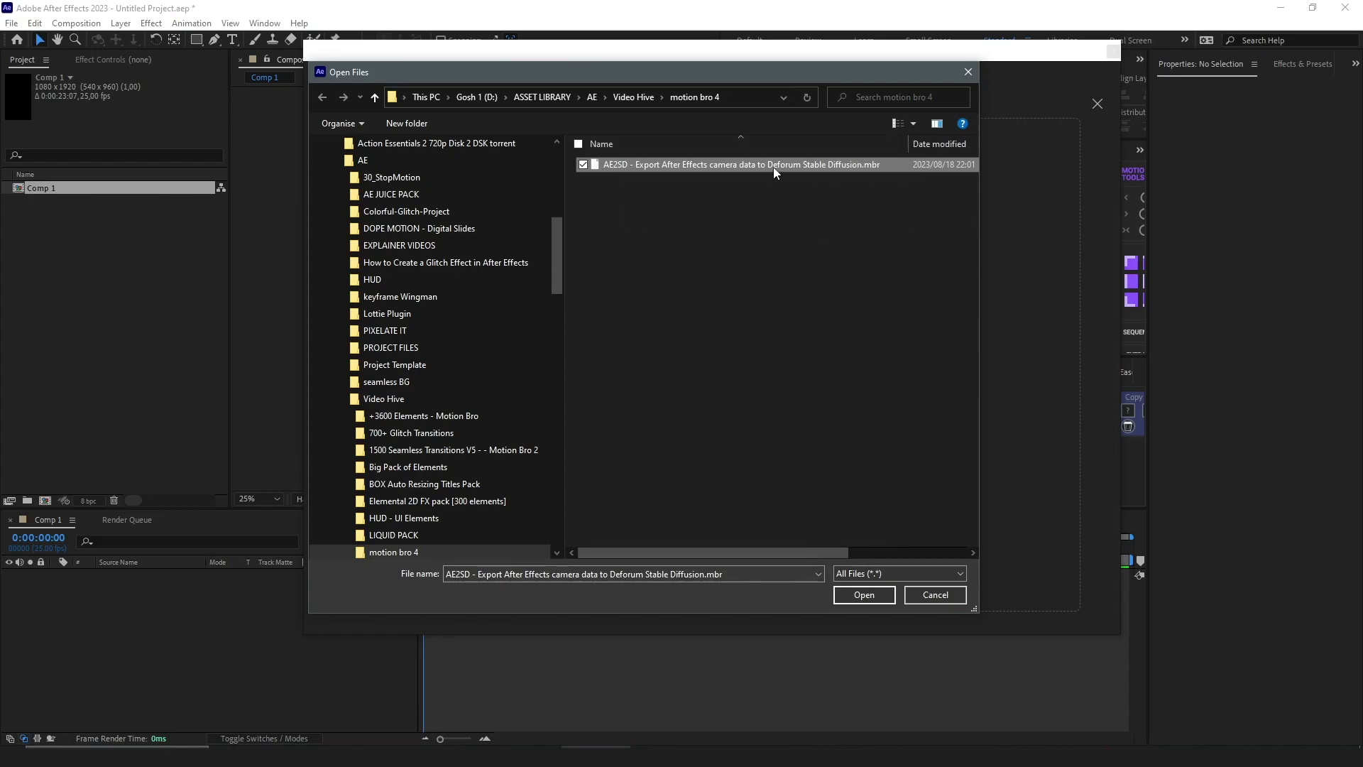
{"action": "left_click", "coordinate": [927, 597]}
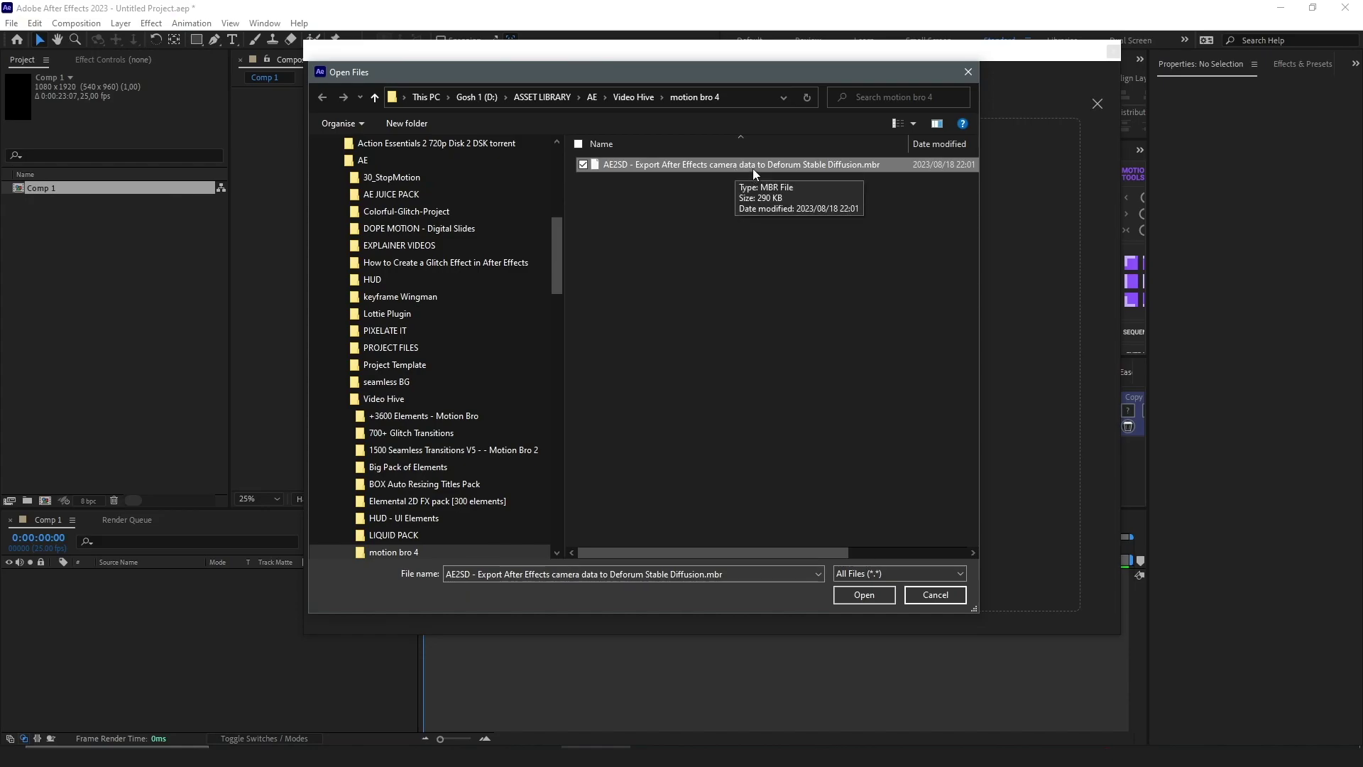
{"action": "left_click", "coordinate": [928, 598]}
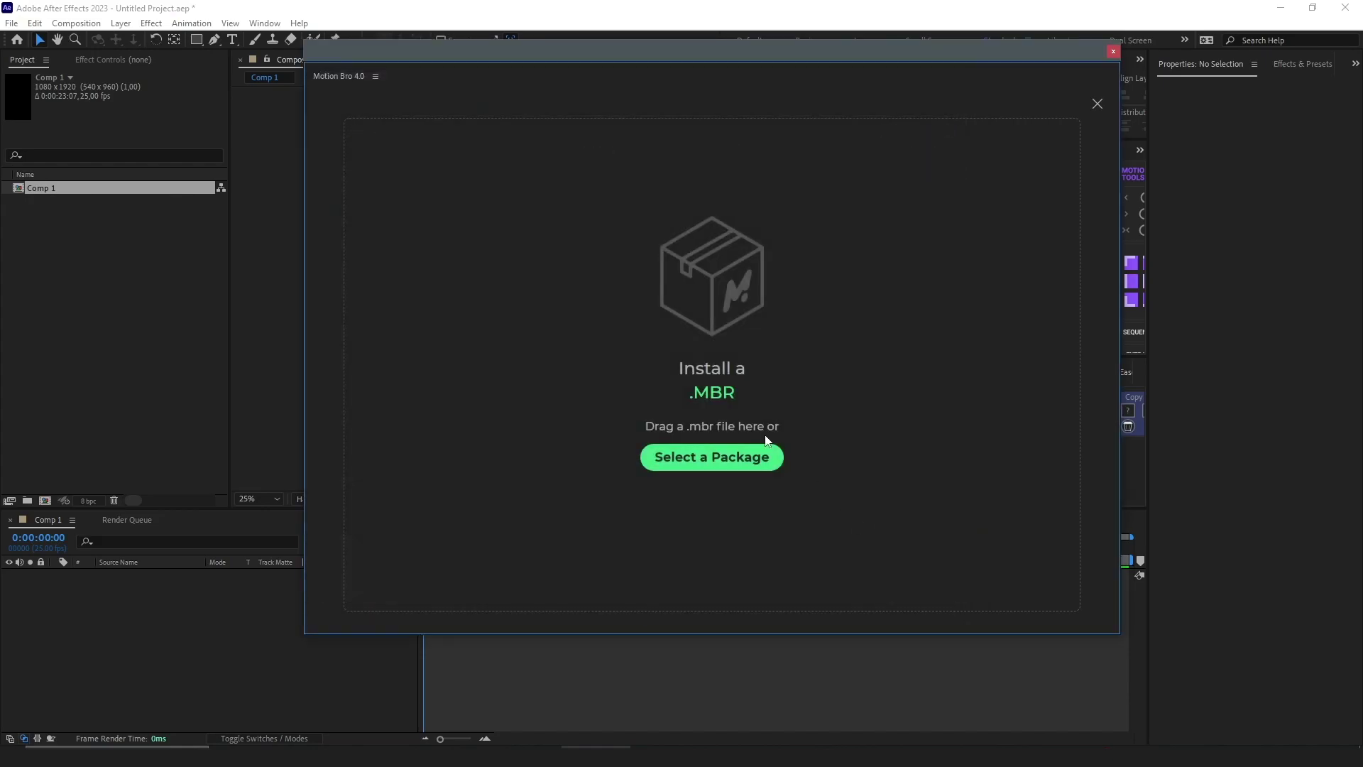
{"action": "left_click", "coordinate": [1098, 106]}
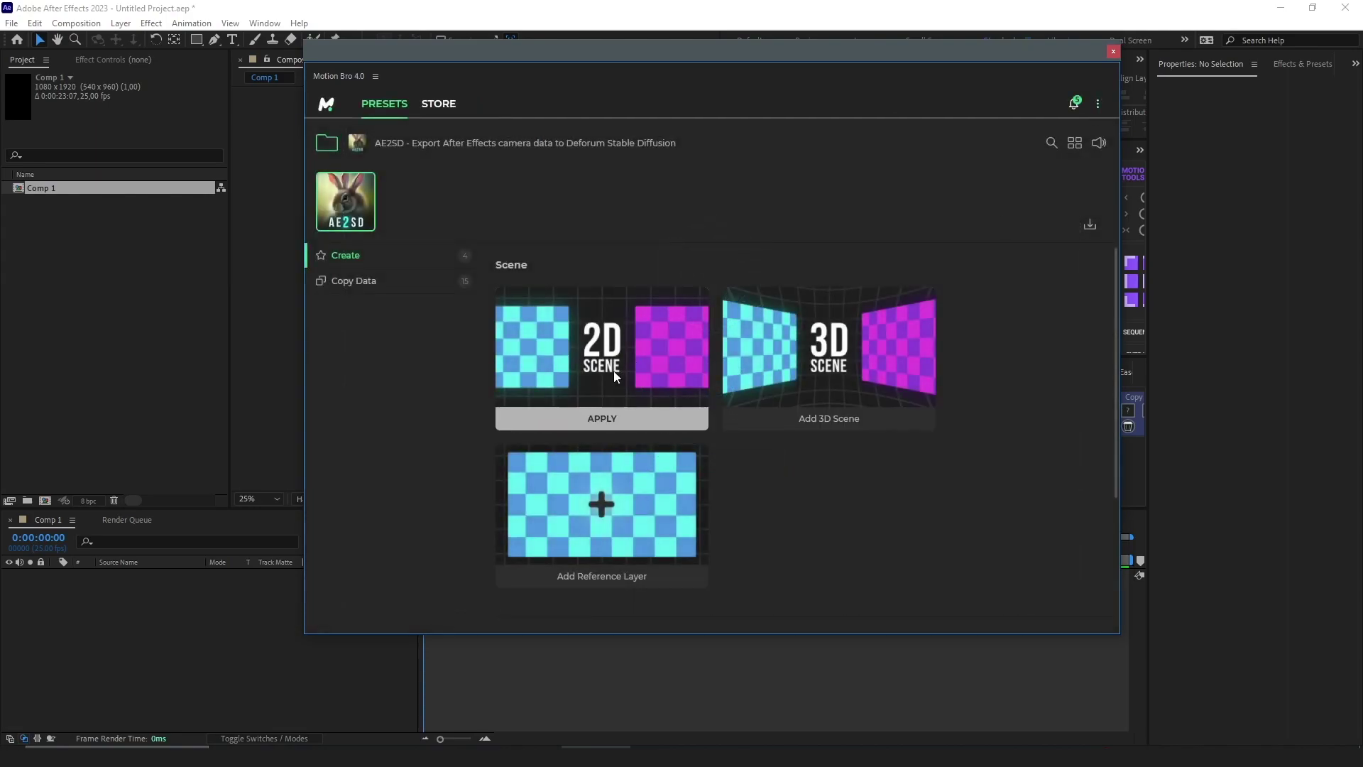
{"action": "mouse_move", "coordinate": [617, 543]}
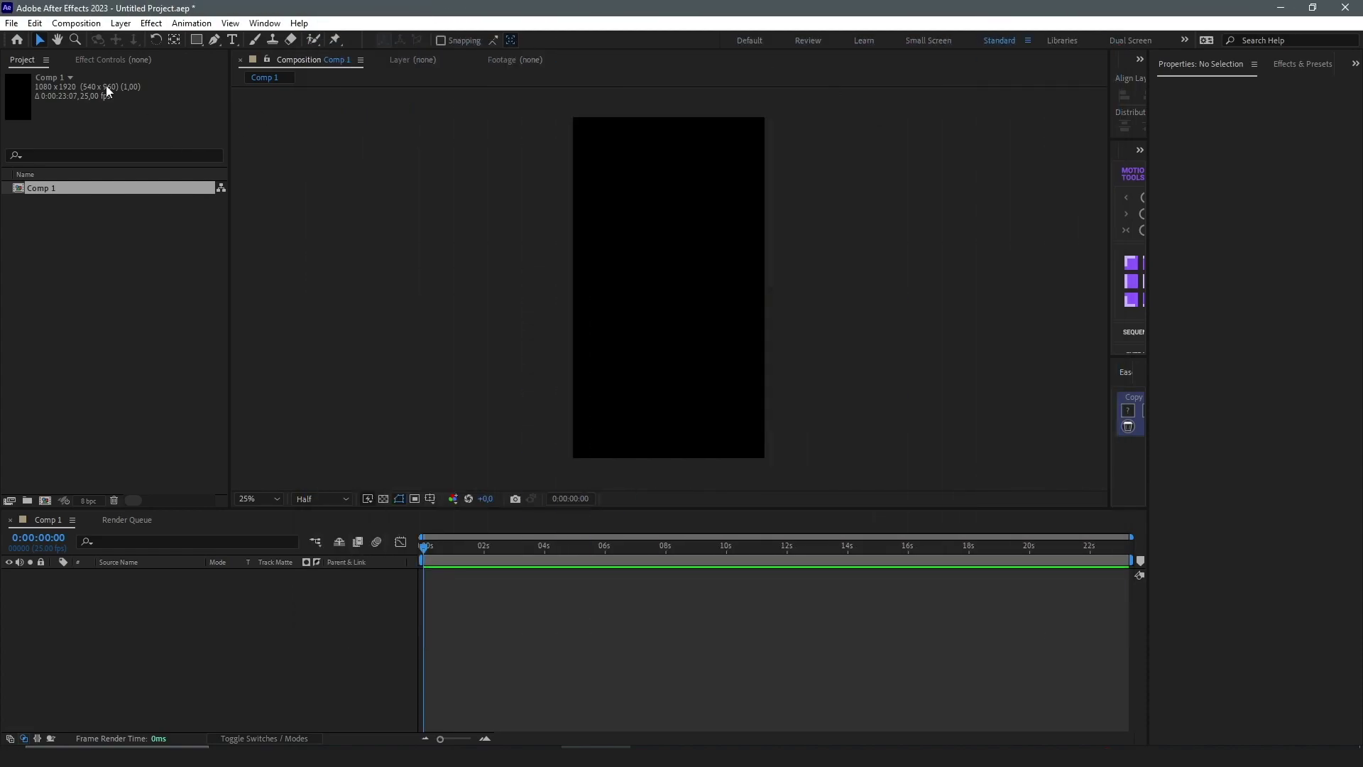
Open the recent project Marvel VS DC.aep.
{"action": "left_click", "coordinate": [12, 23]}
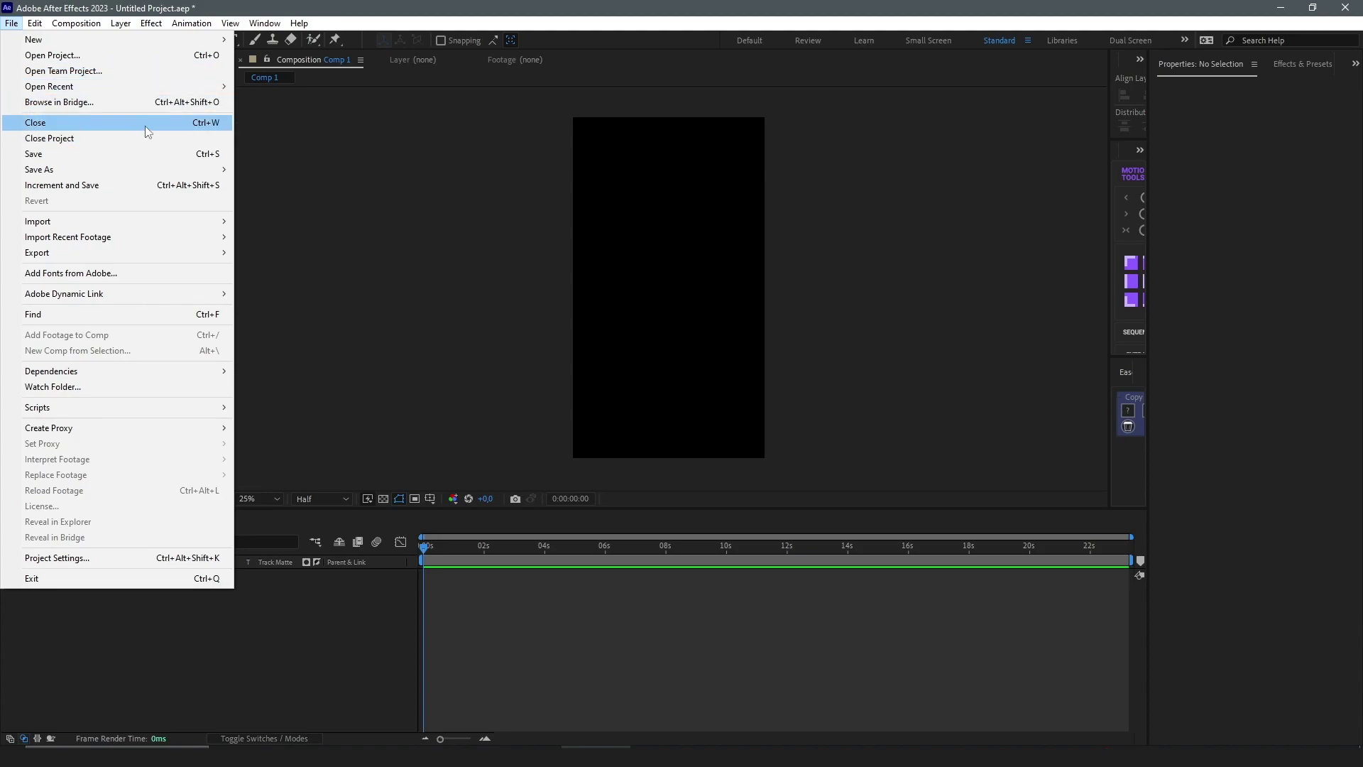
{"action": "mouse_move", "coordinate": [177, 86]}
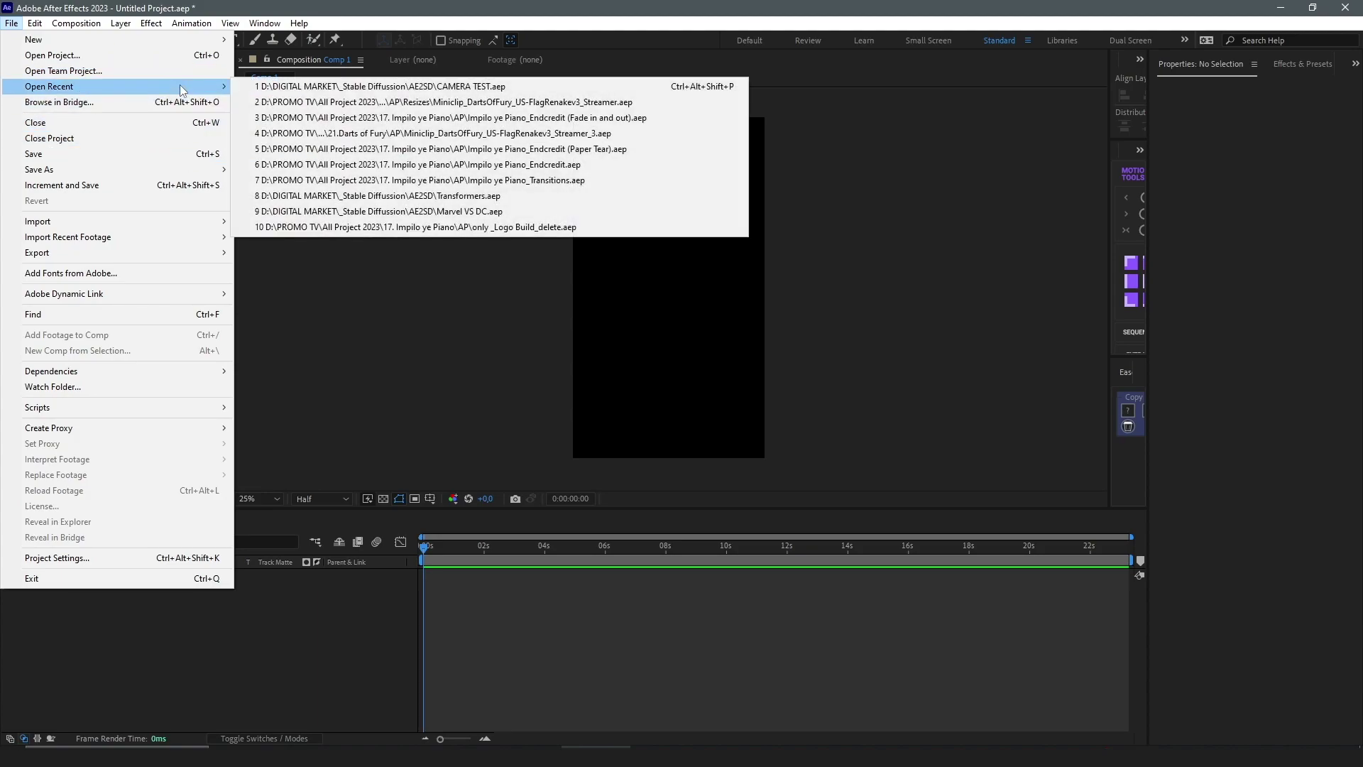
{"action": "left_click", "coordinate": [298, 87]}
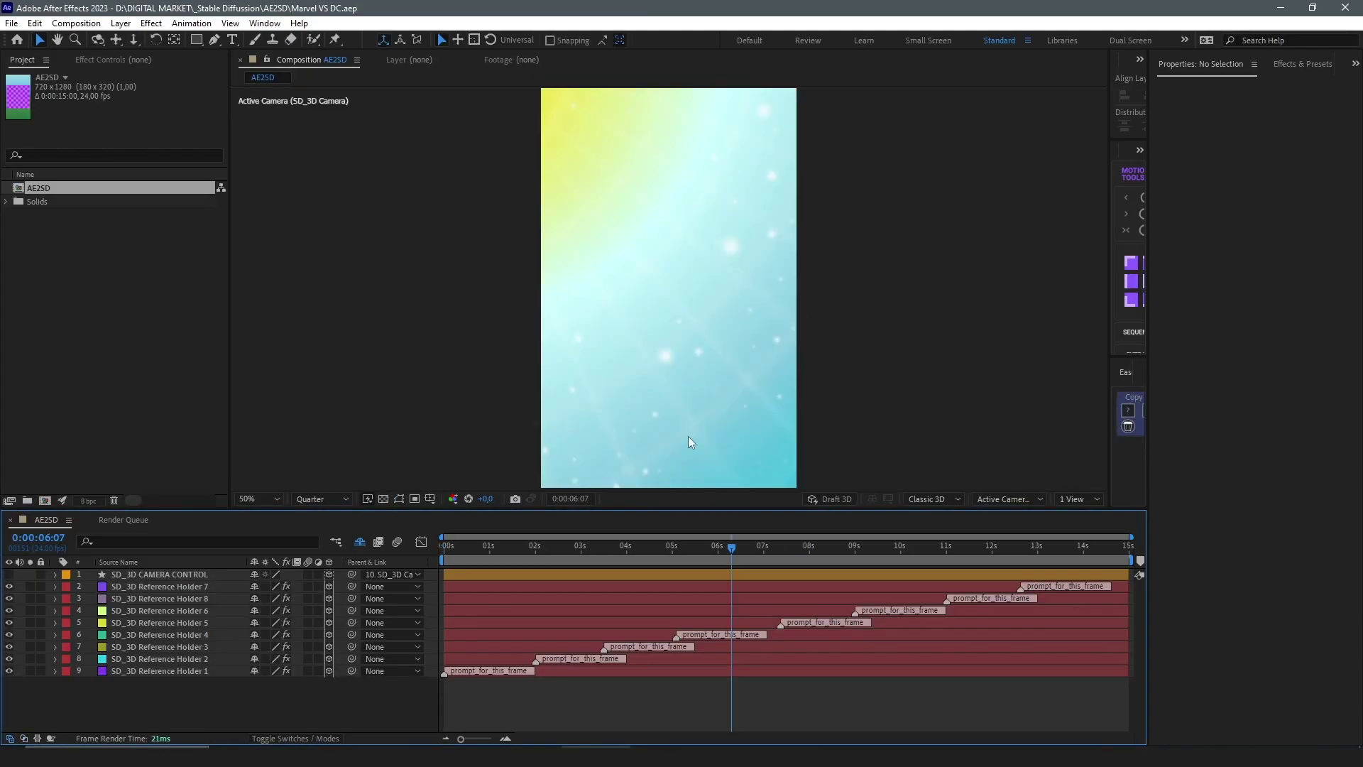
Reveal the keyframed properties of the SD_3D CAMERA CONTROL layer and go to the first frame of the composition.
{"action": "left_click", "coordinate": [621, 574]}
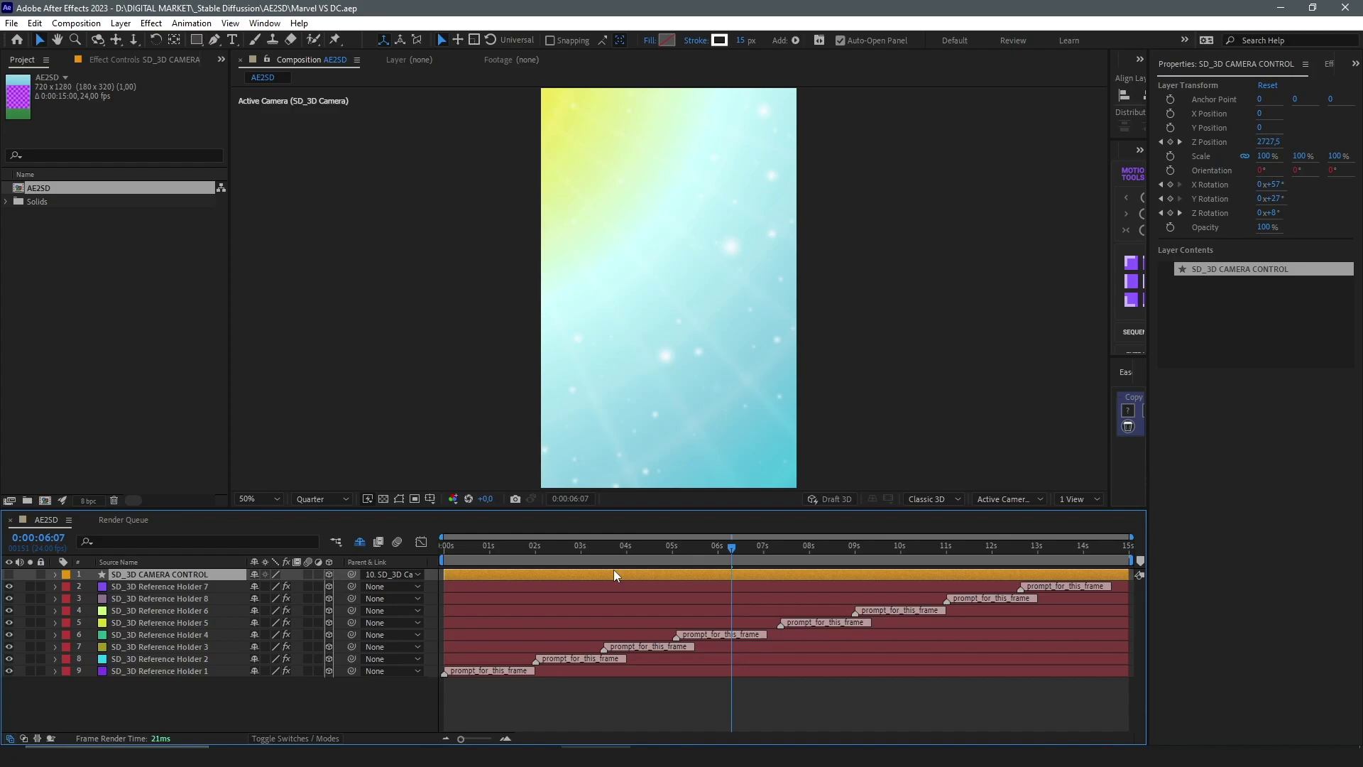
{"action": "key", "text": "u"}
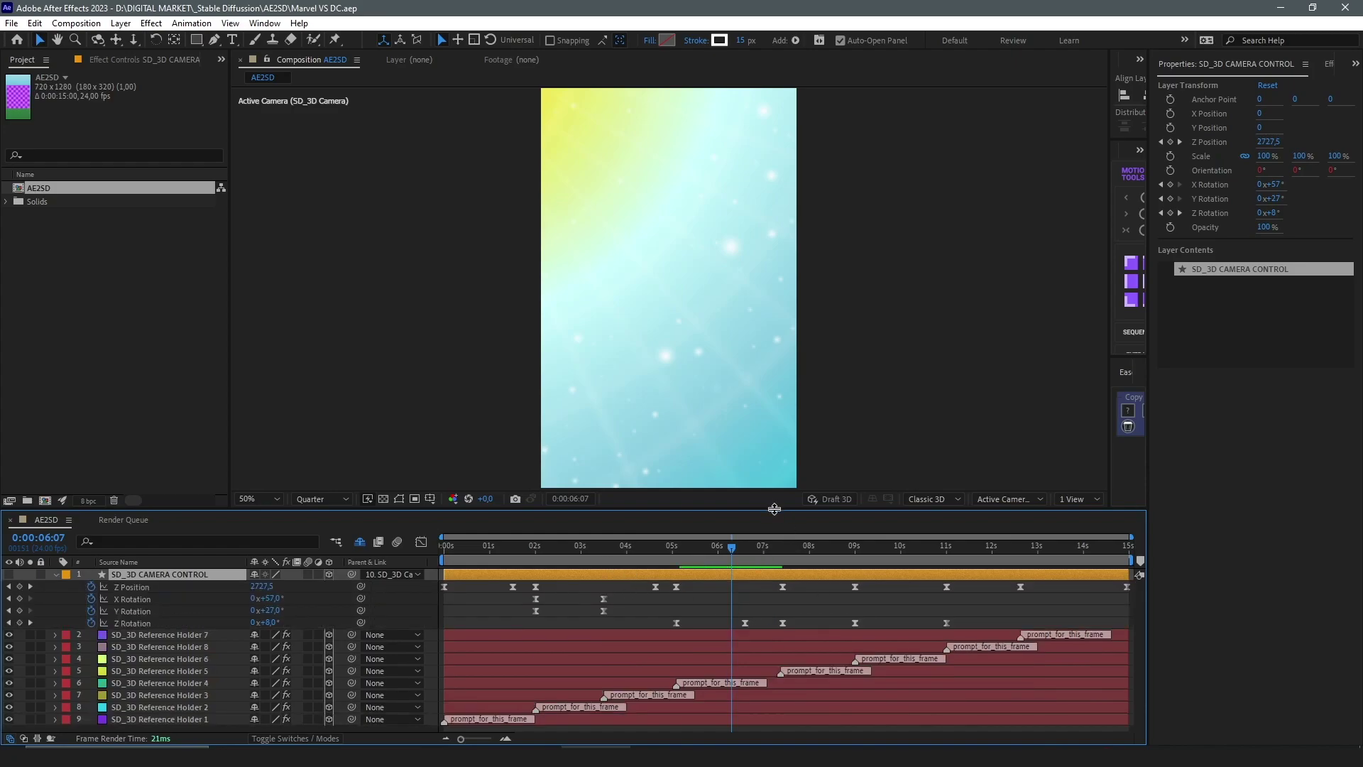
{"action": "left_click_drag", "start_coordinate": [774, 508], "coordinate": [773, 509]}
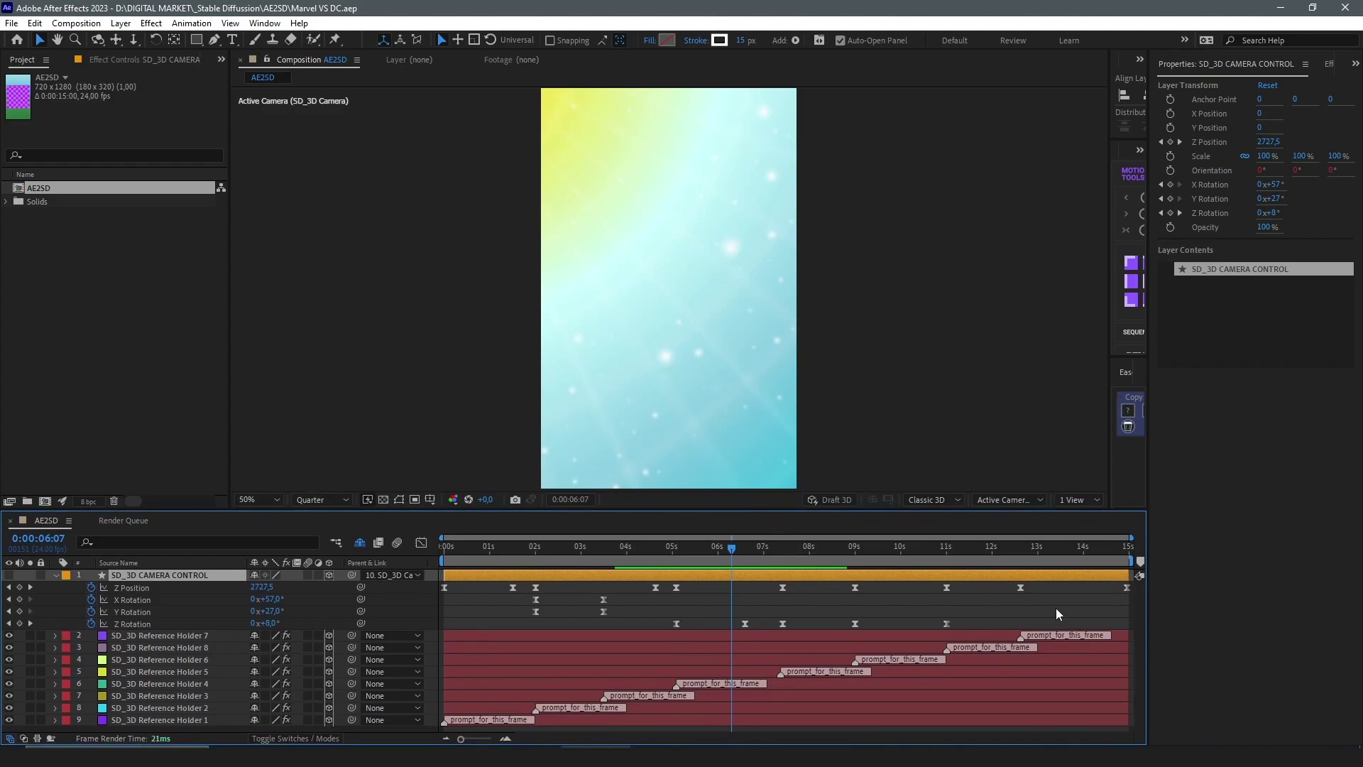
{"action": "key", "text": "Home"}
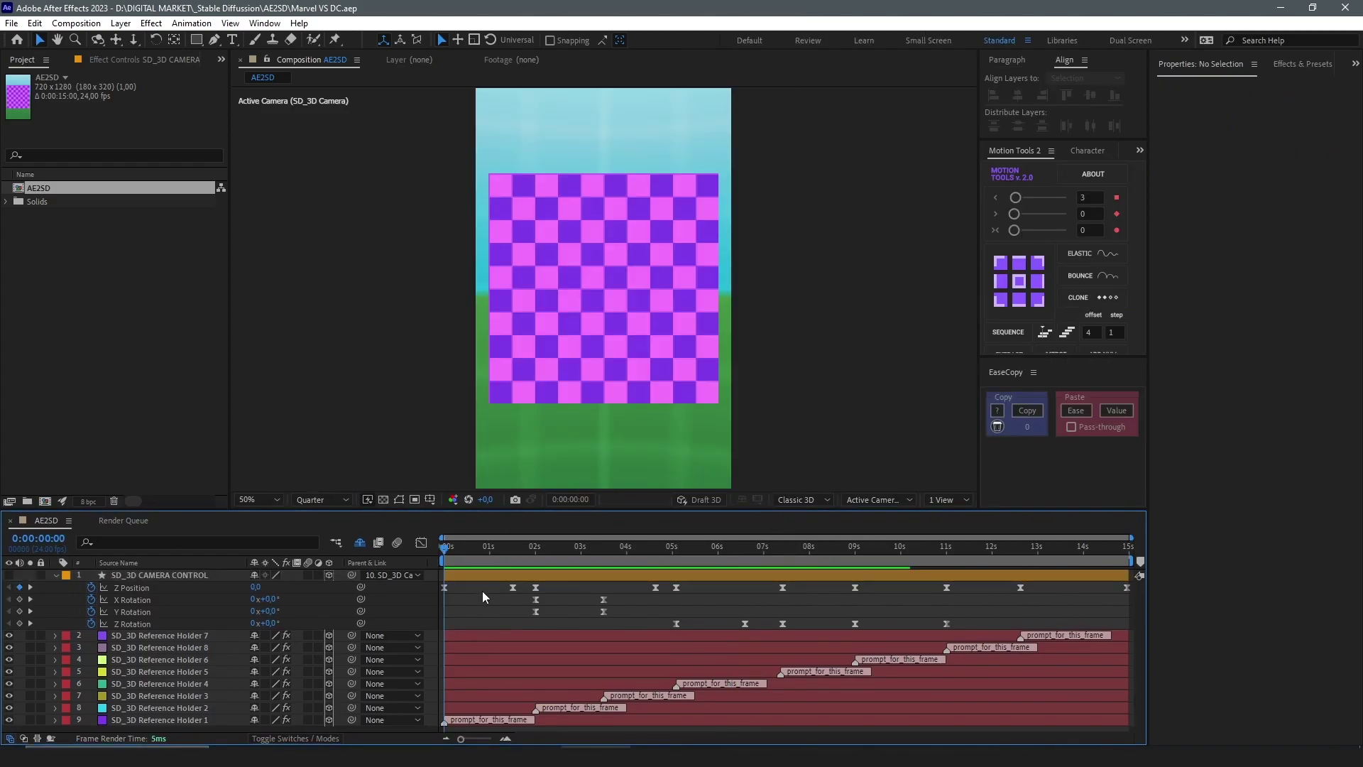
Open Motion Bro 4.0 for the SD_3D CAMERA CONTROL layer and display the AE2SD Copy Data presets.
{"action": "left_click", "coordinate": [264, 23]}
{"action": "mouse_move", "coordinate": [418, 86]}
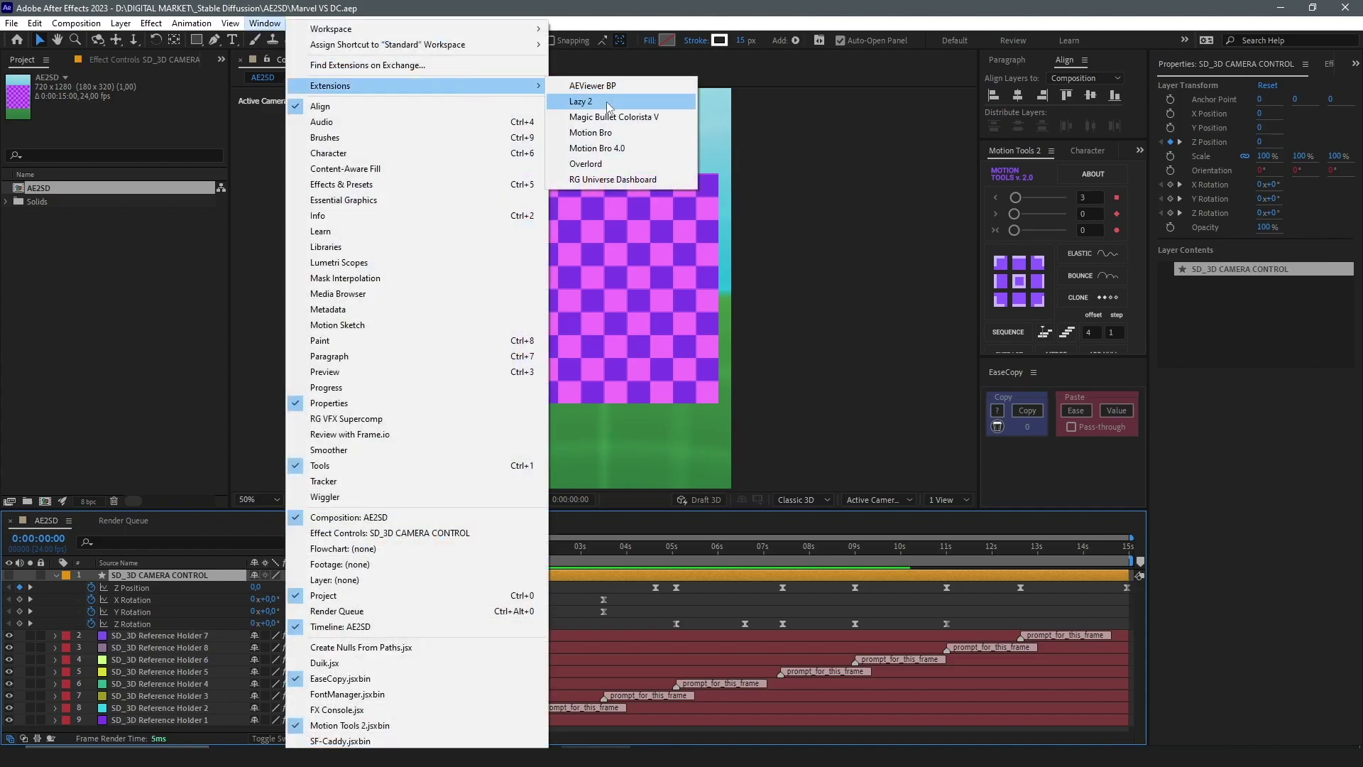
{"action": "left_click", "coordinate": [628, 147]}
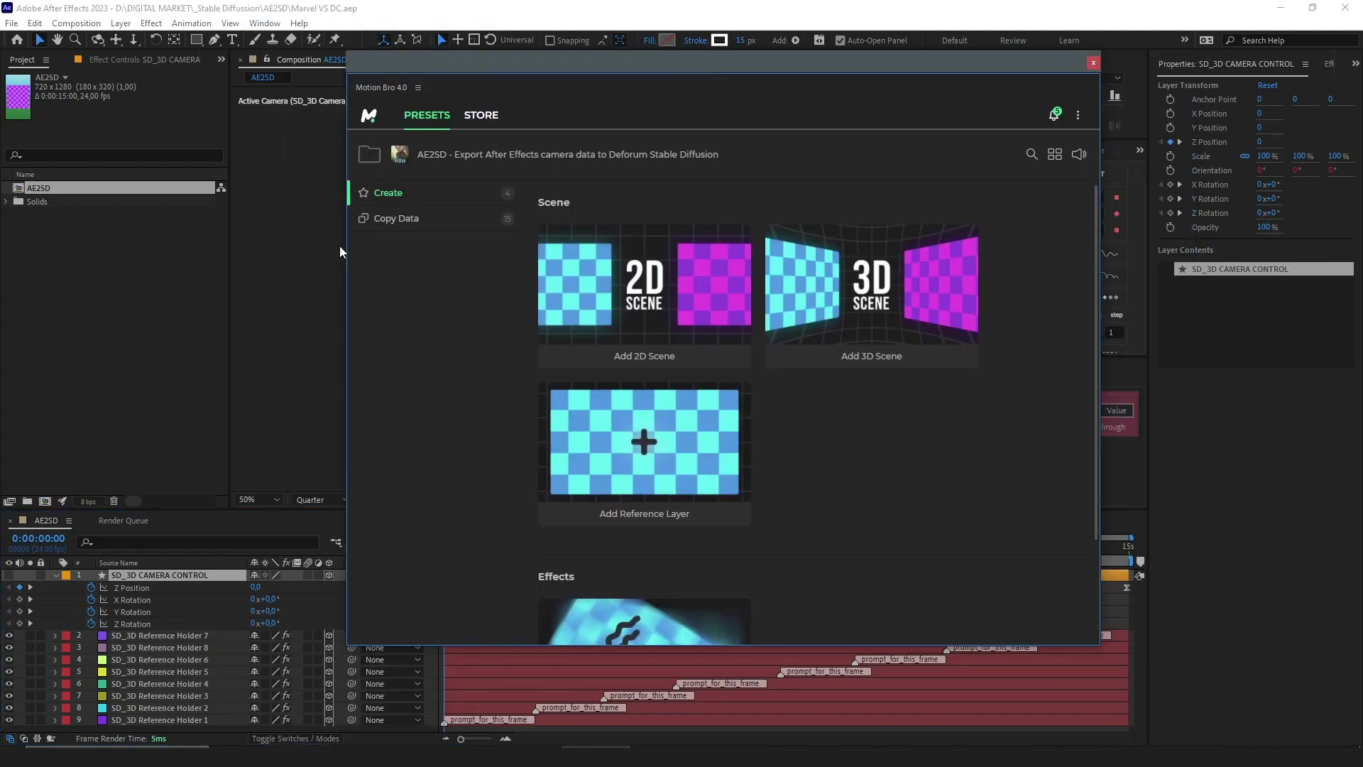
{"action": "left_click", "coordinate": [394, 220]}
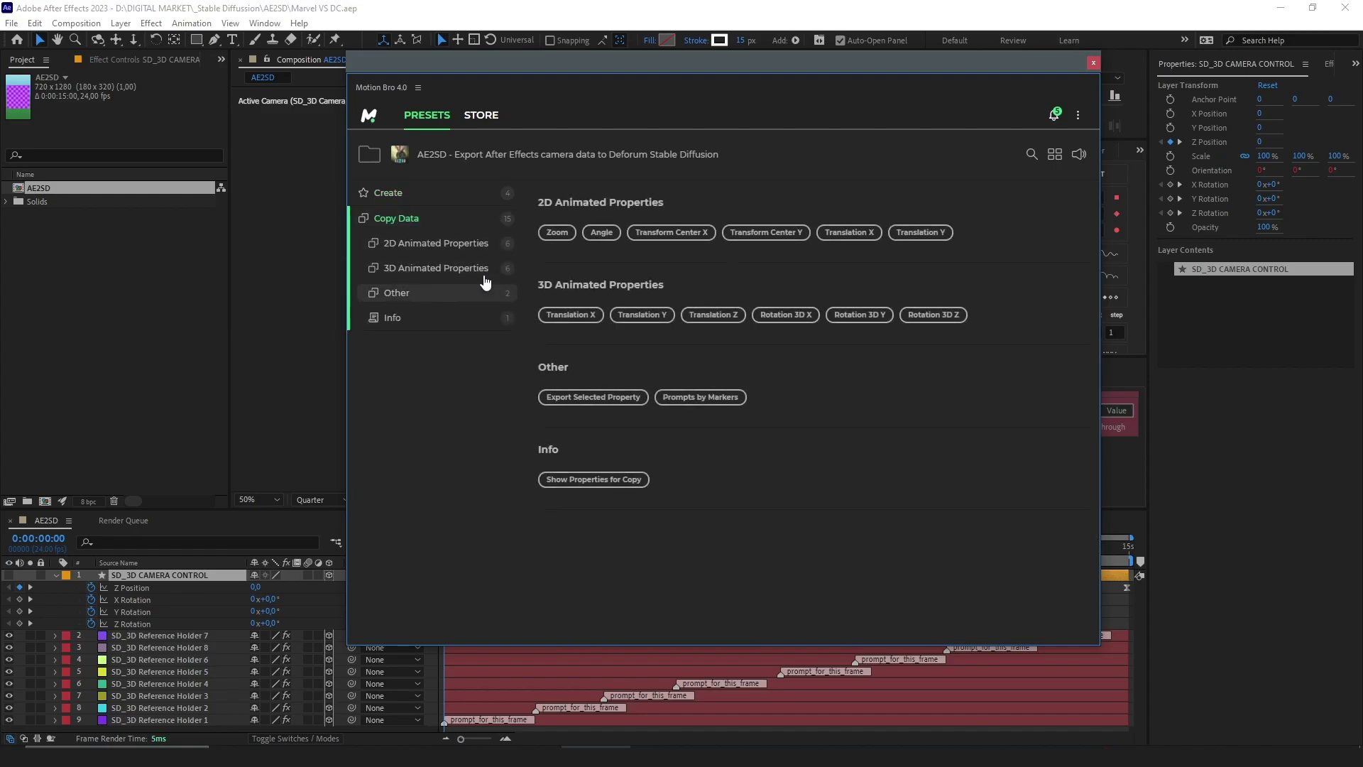
{"action": "left_click_drag", "start_coordinate": [526, 61], "coordinate": [626, 58]}
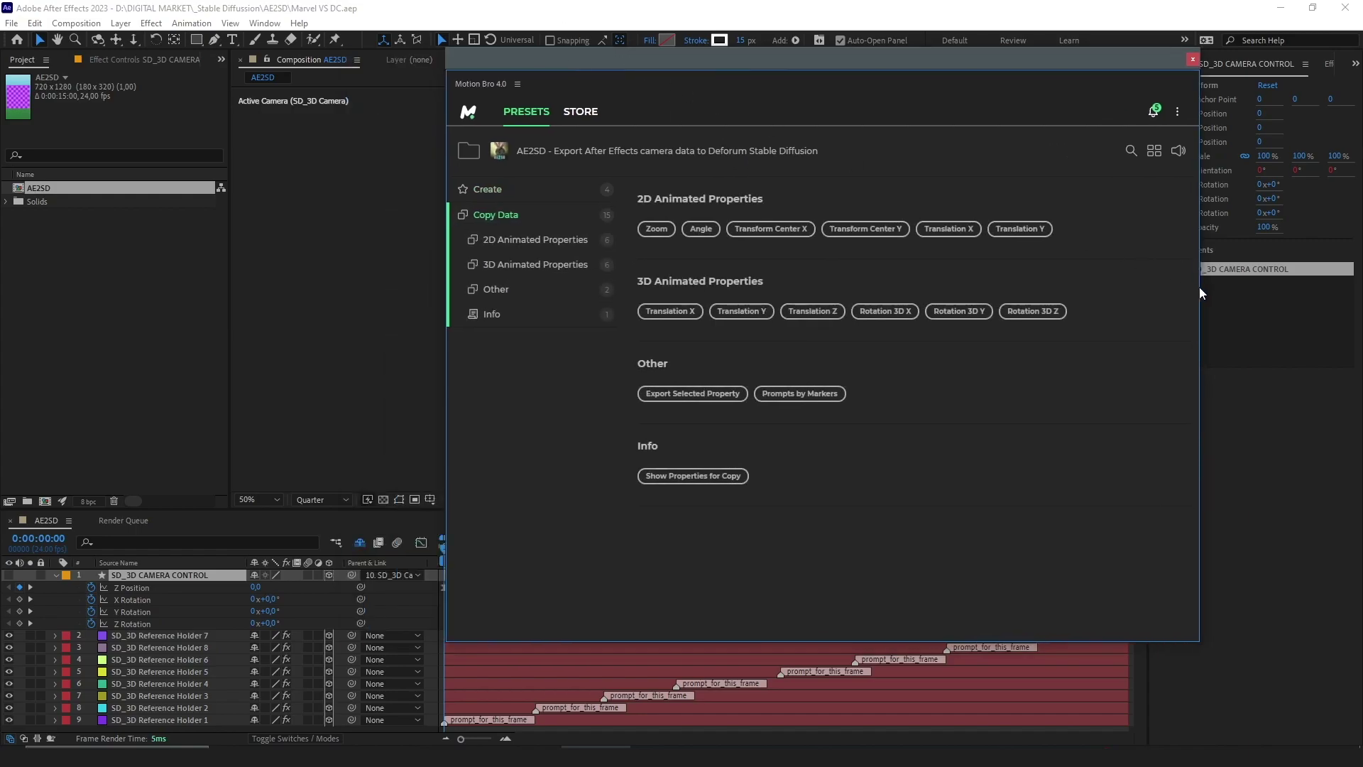
Run Show Properties for Copy to list the camera's animated properties, and switch to Stable Diffusion in the browser.
{"action": "left_click", "coordinate": [499, 317]}
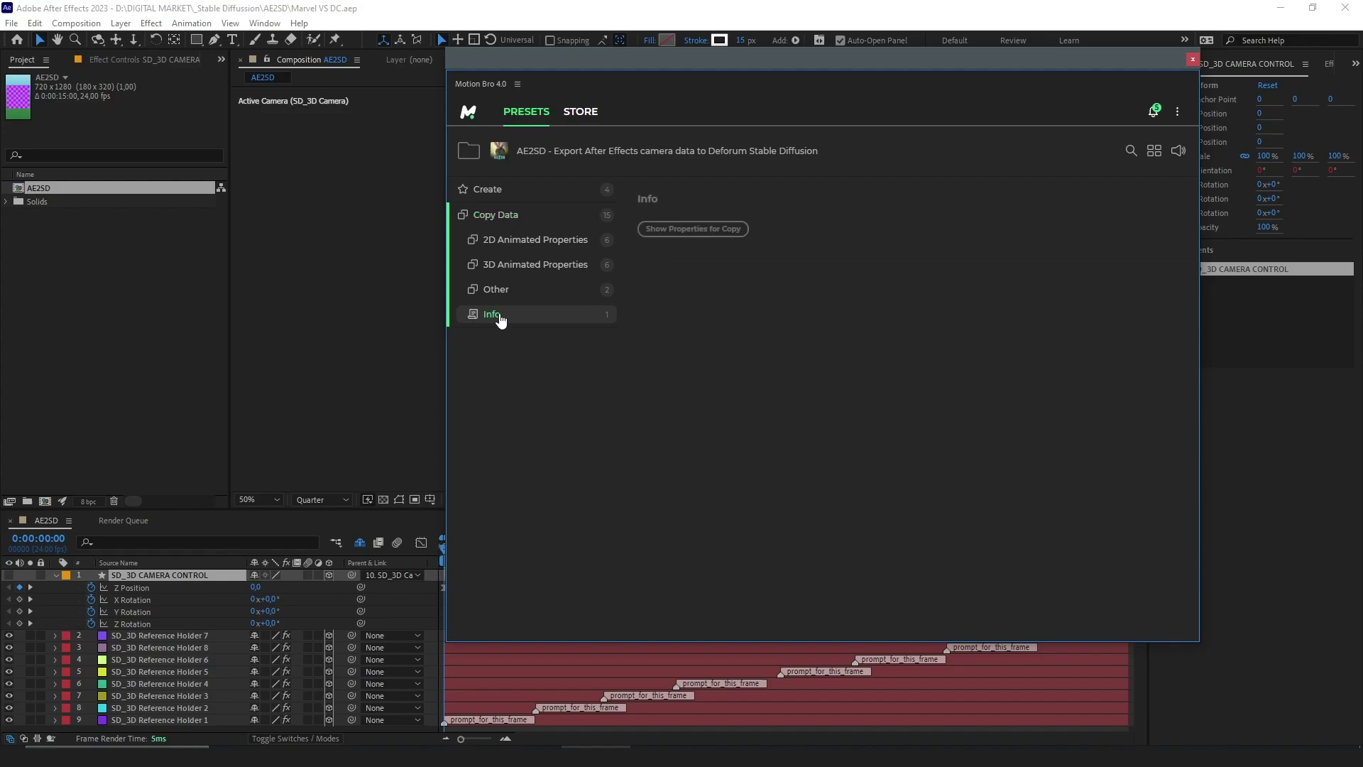
{"action": "left_click", "coordinate": [695, 235]}
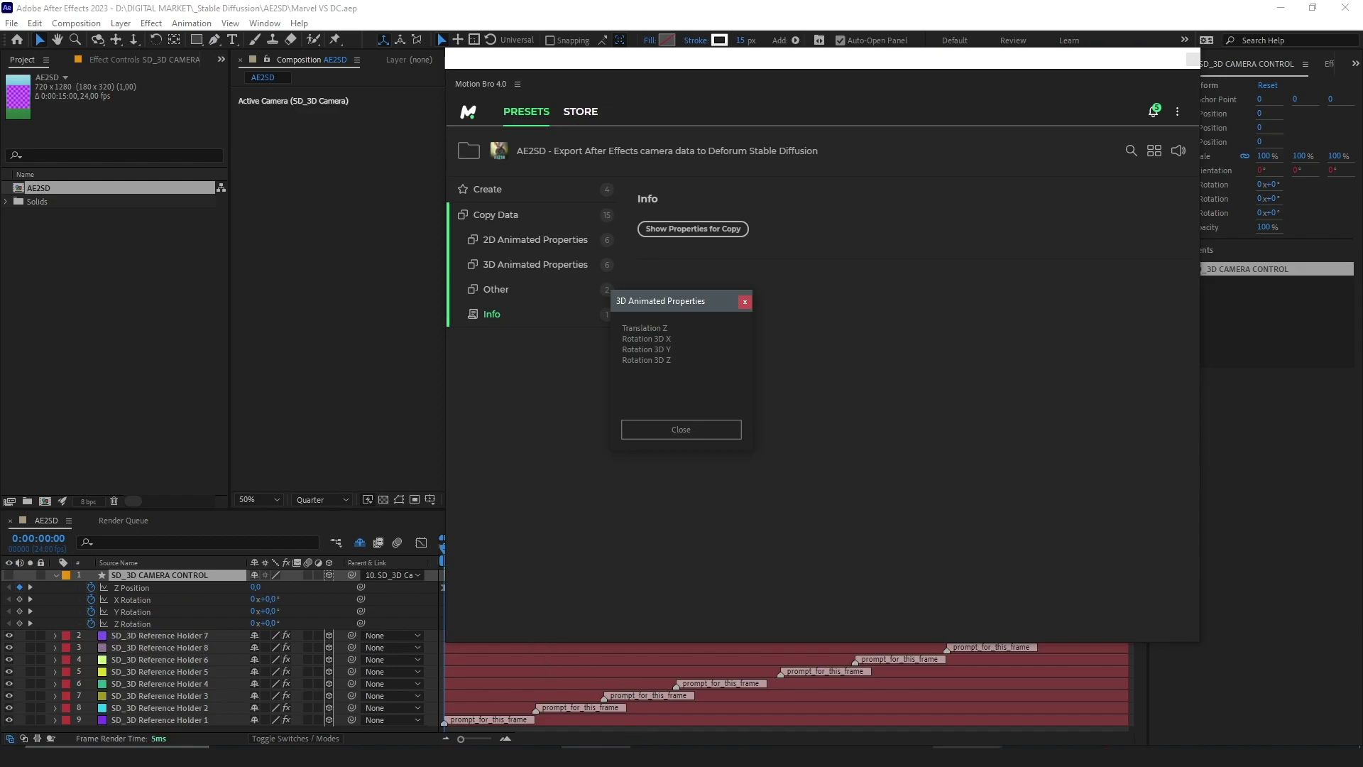
{"action": "key", "text": "alt+Tab"}
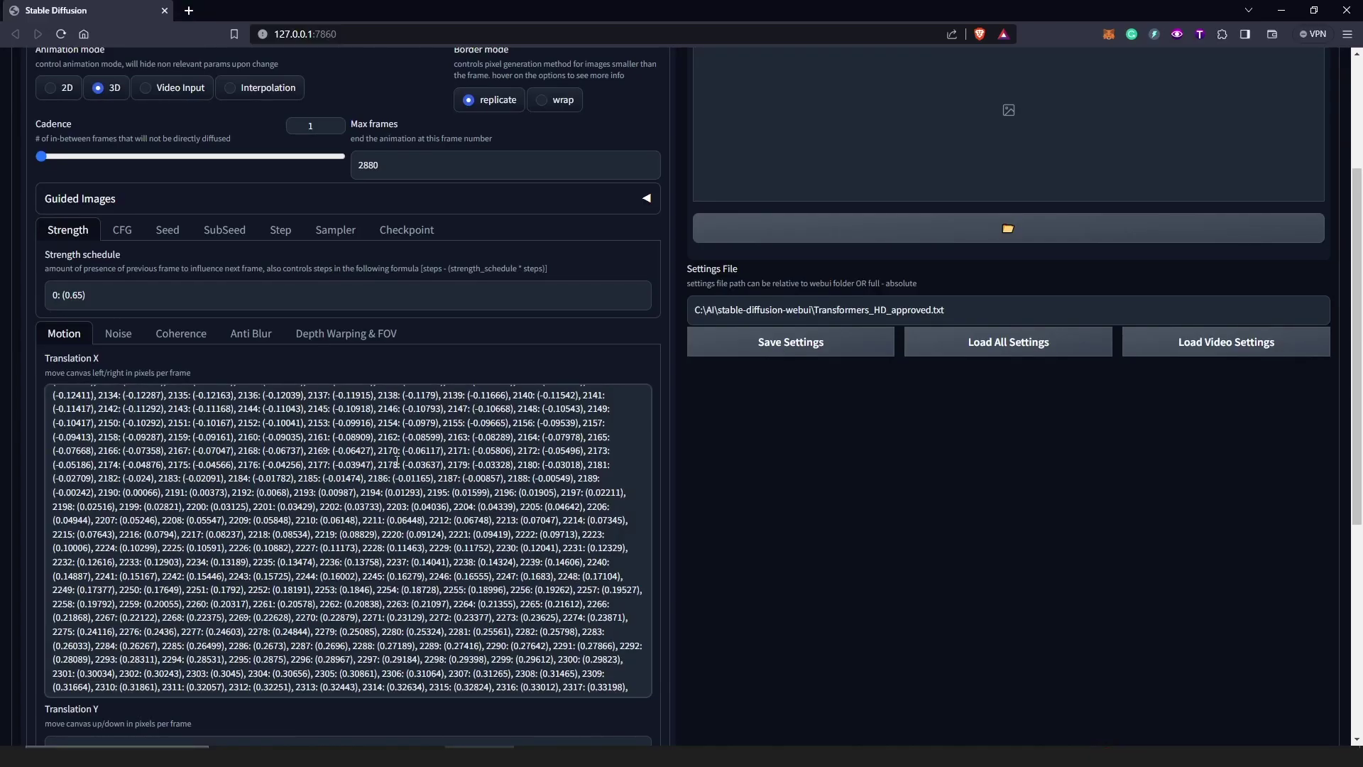
Examine the Deforum keyframe settings and the motion fields from Translation X down to Rotation 3D Z.
{"action": "scroll", "coordinate": [248, 433], "scroll_direction": "down", "scroll_amount": 15}
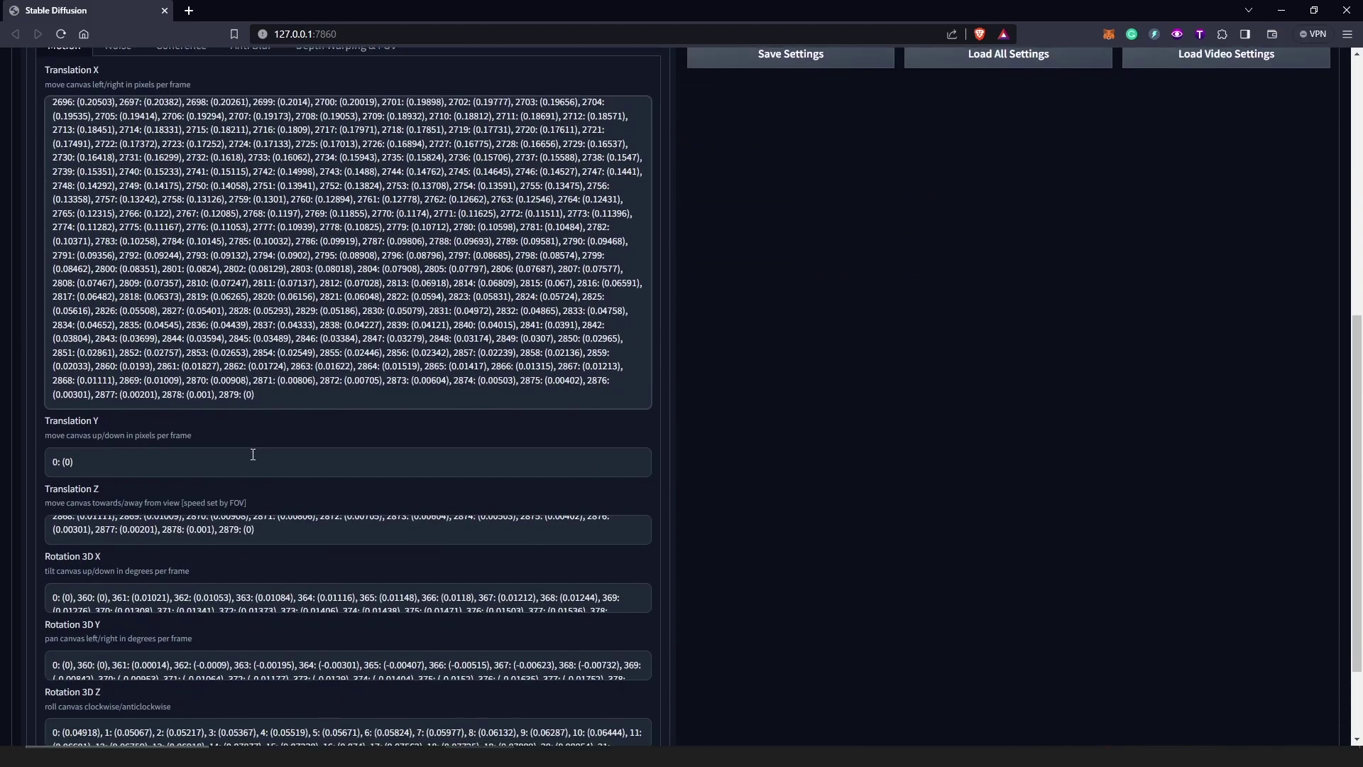
{"action": "scroll", "coordinate": [241, 433], "scroll_direction": "down", "scroll_amount": 2}
{"action": "scroll", "coordinate": [320, 477], "scroll_direction": "down", "scroll_amount": 5}
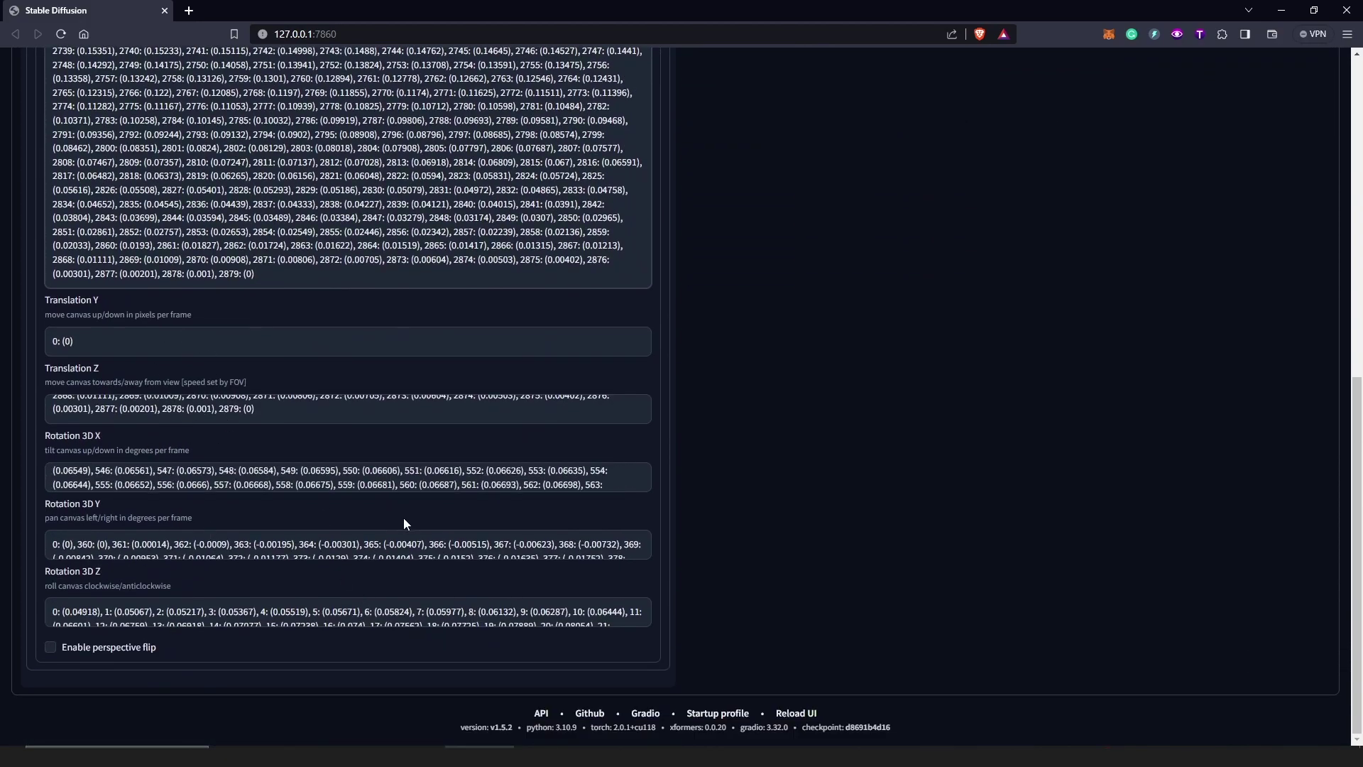
{"action": "scroll", "coordinate": [500, 474], "scroll_direction": "up", "scroll_amount": 5}
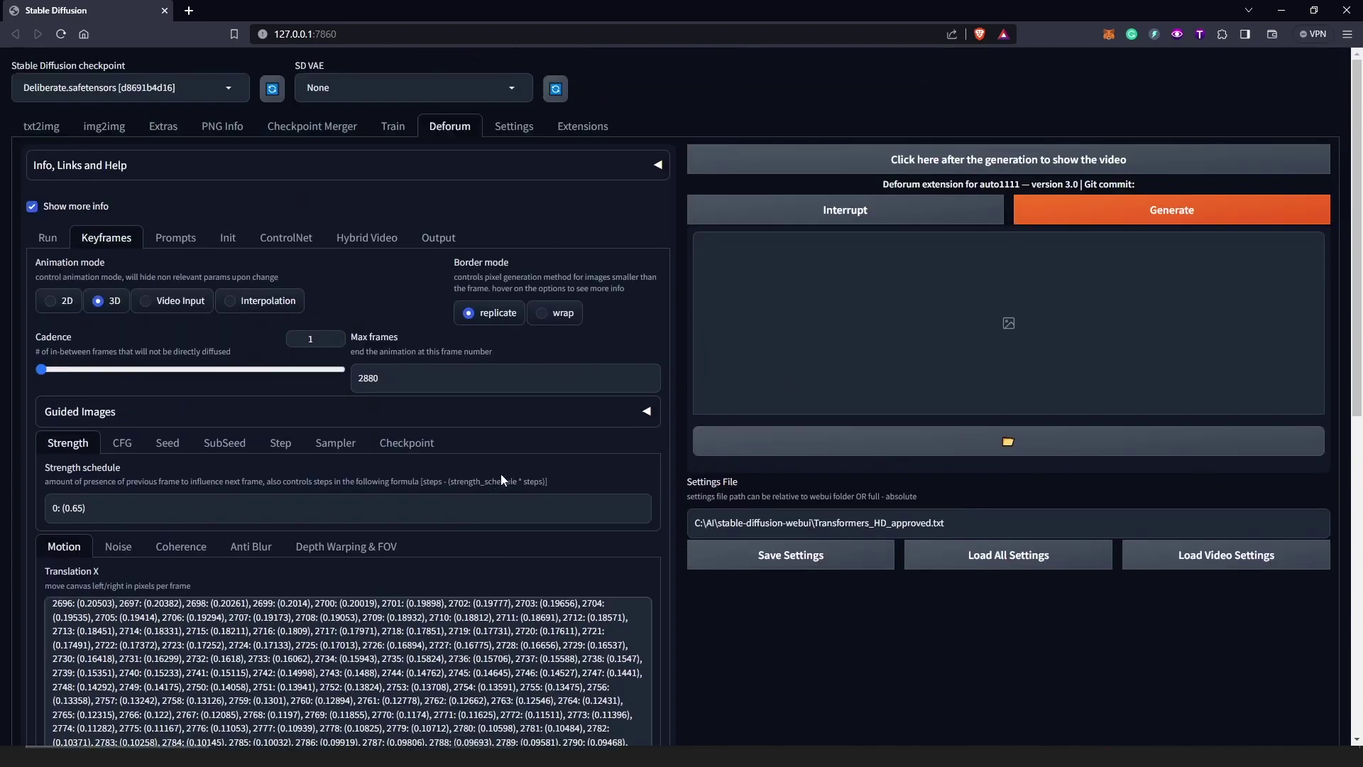
{"action": "scroll", "coordinate": [501, 475], "scroll_direction": "down", "scroll_amount": 9}
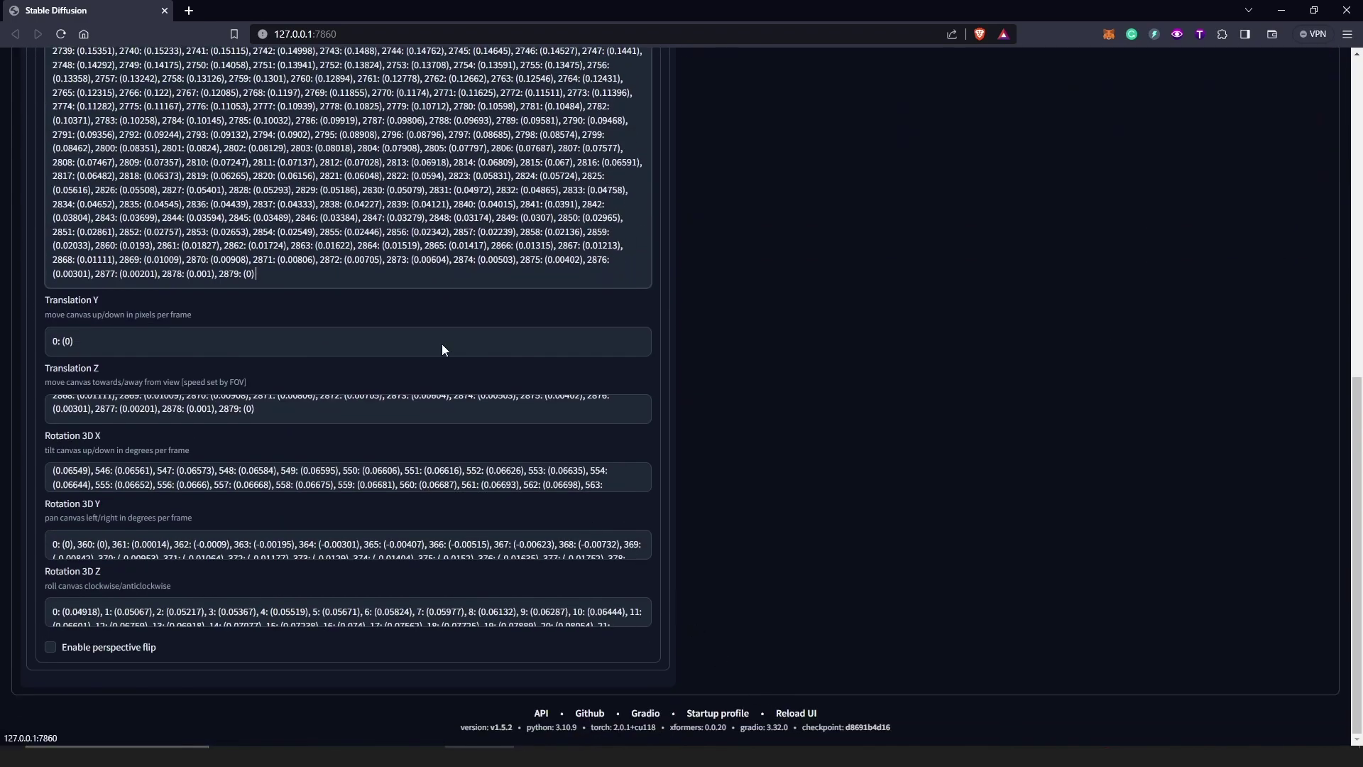
{"action": "scroll", "coordinate": [441, 350], "scroll_direction": "up", "scroll_amount": 15}
{"action": "scroll", "coordinate": [541, 362], "scroll_direction": "down", "scroll_amount": 10}
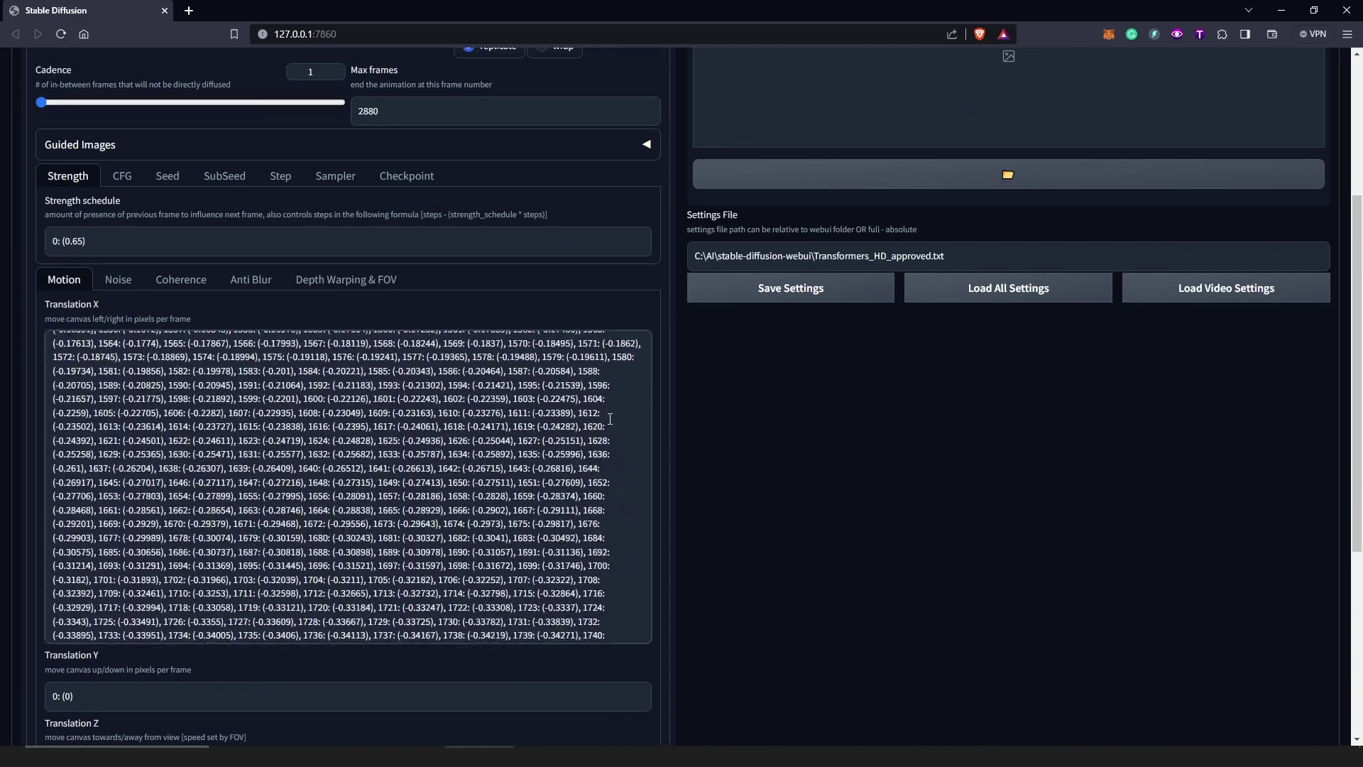
Reload the Stable Diffusion UI, and set the FPS in Deforum's video output settings to 24.
{"action": "left_click", "coordinate": [795, 712]}
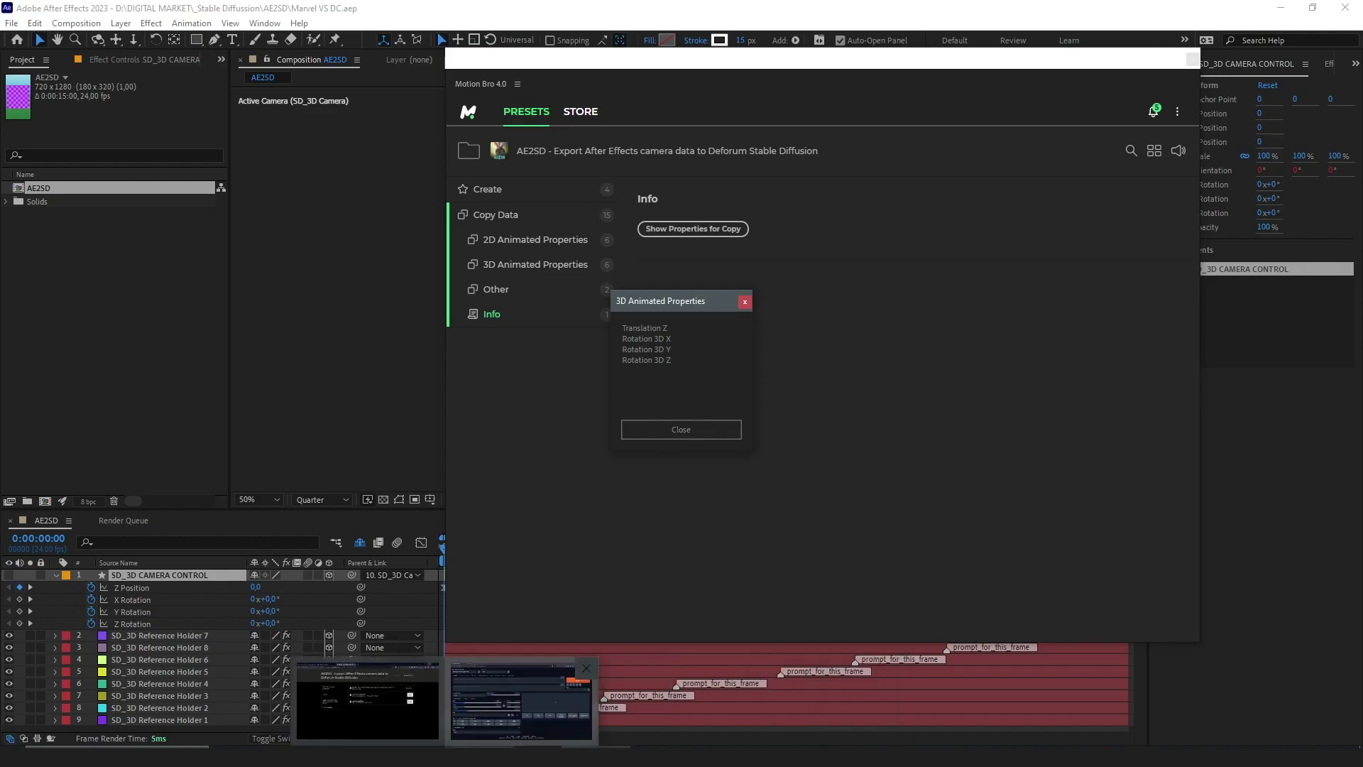
{"action": "left_click", "coordinate": [582, 700]}
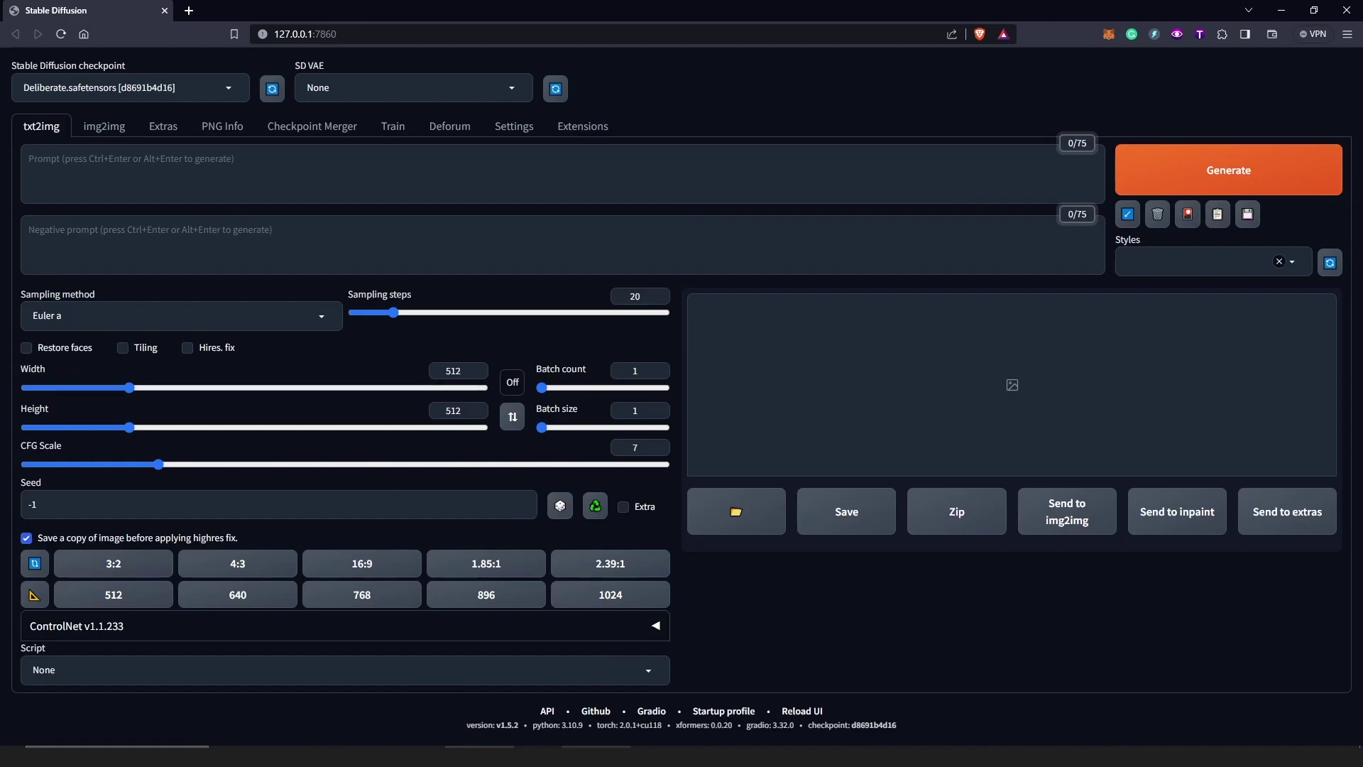
{"action": "key", "text": "alt+Tab"}
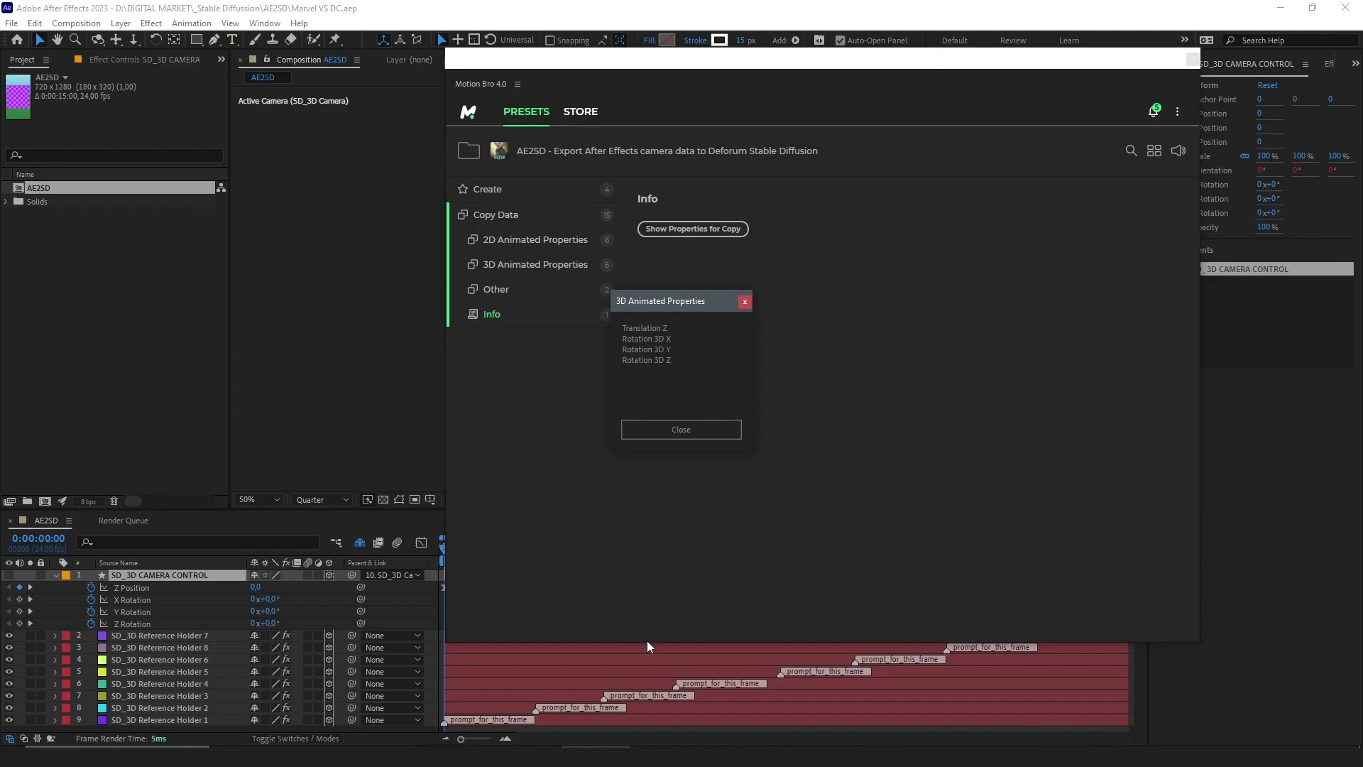
{"action": "key", "text": "alt+Tab"}
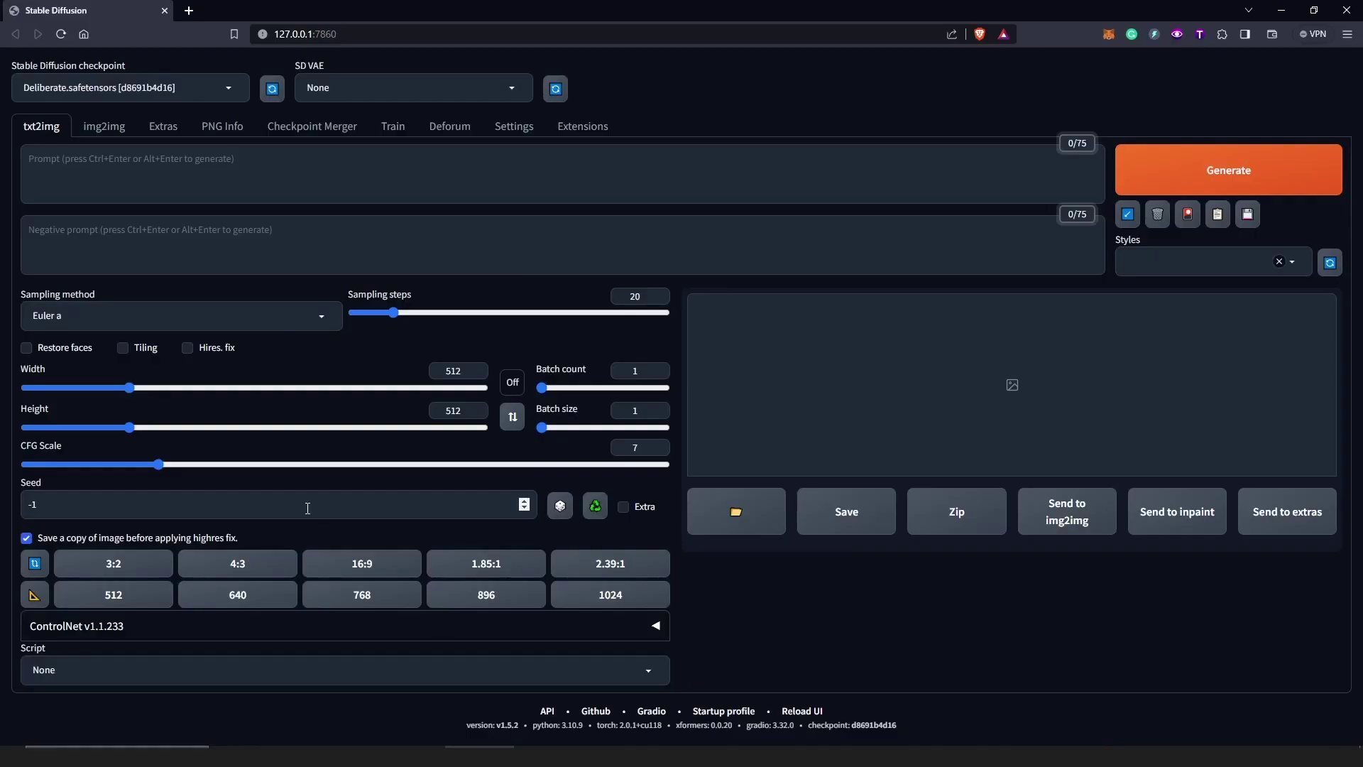
{"action": "left_click", "coordinate": [450, 126]}
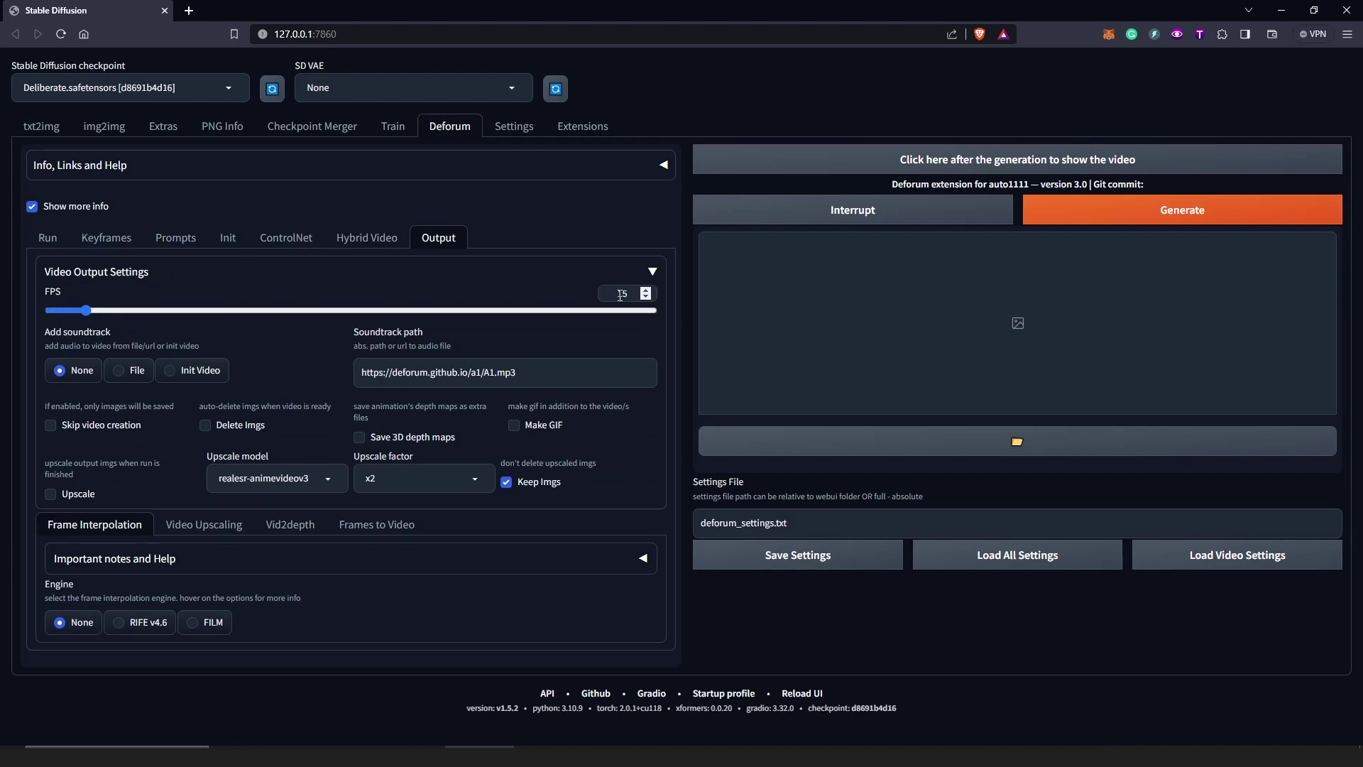
{"action": "left_click_drag", "start_coordinate": [86, 311], "coordinate": [109, 314]}
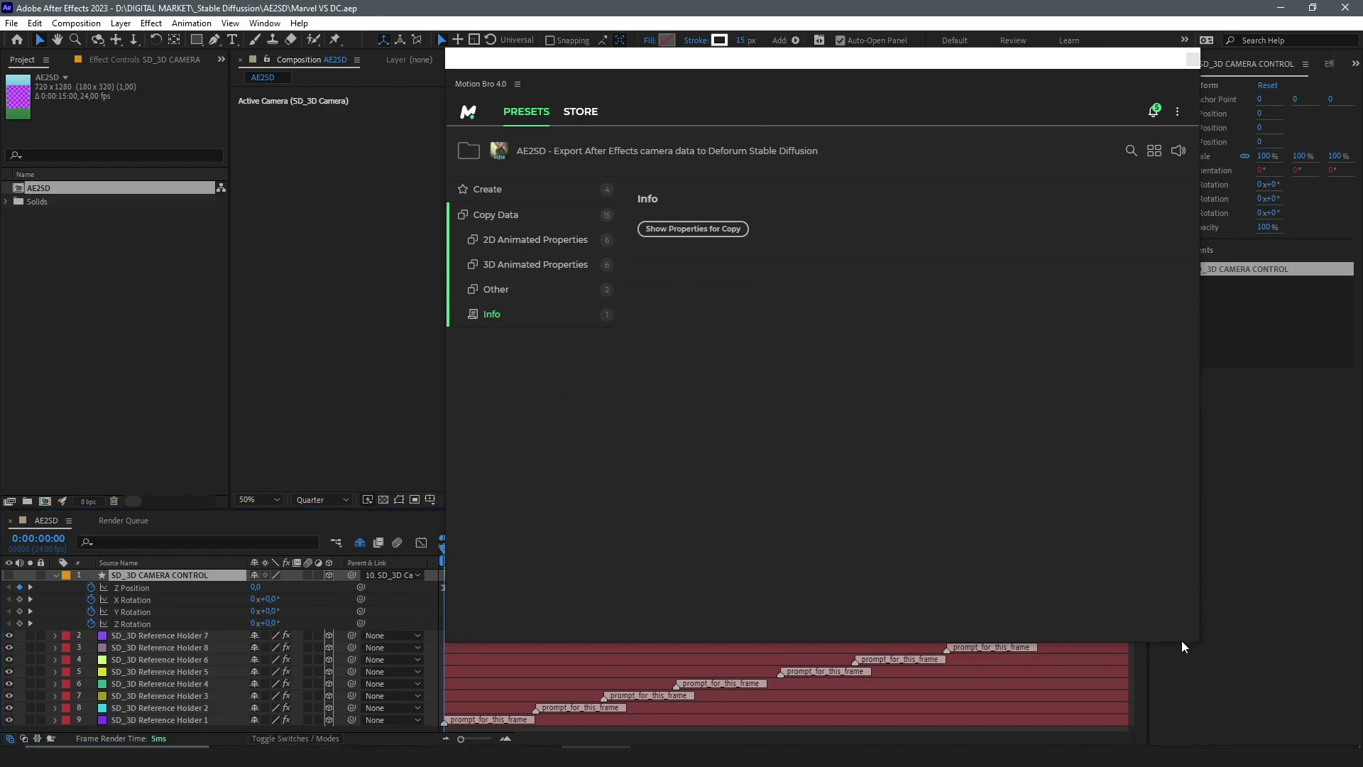
Switch to After Effects, shrink the Motion Bro window and check the SD_3D CAMERA CONTROL layer's animated properties with Show Properties for Copy.
{"action": "left_click_drag", "start_coordinate": [1180, 642], "coordinate": [809, 552]}
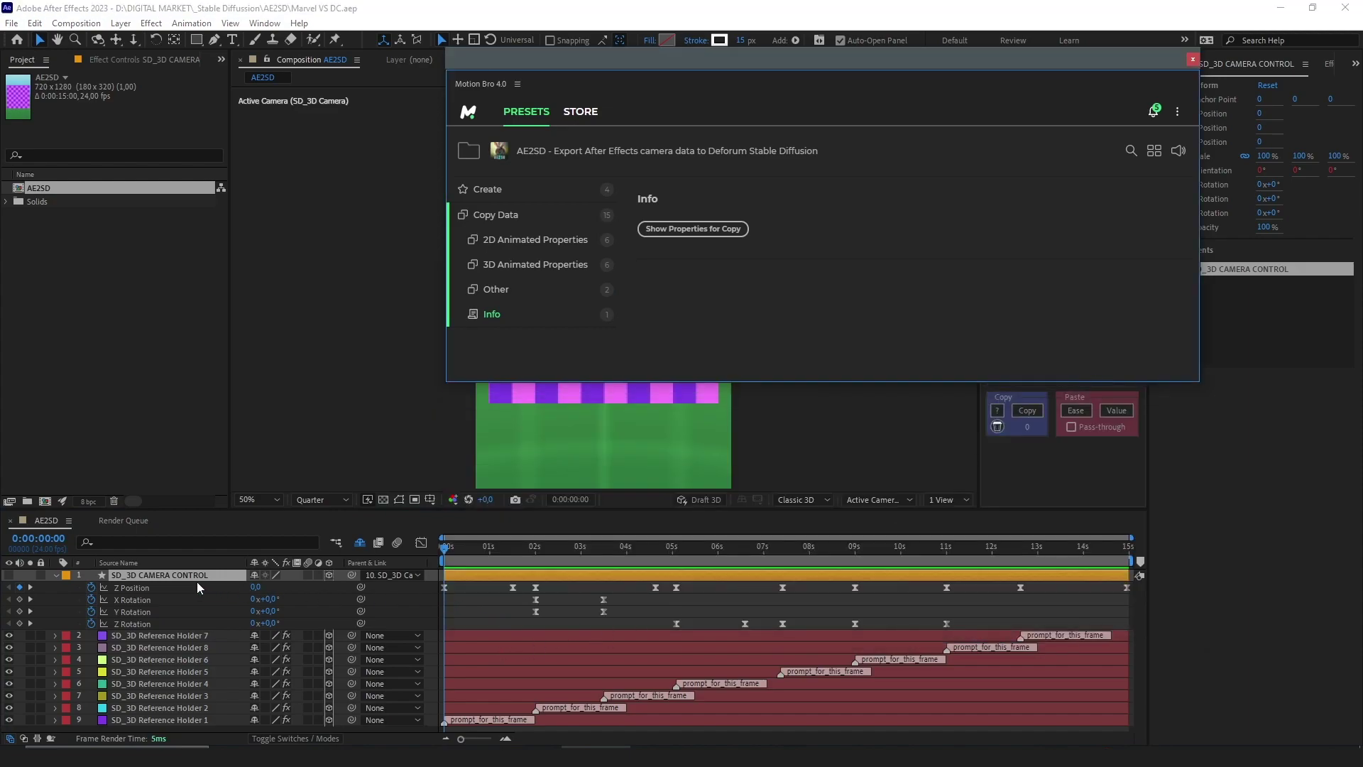
{"action": "left_click", "coordinate": [680, 231]}
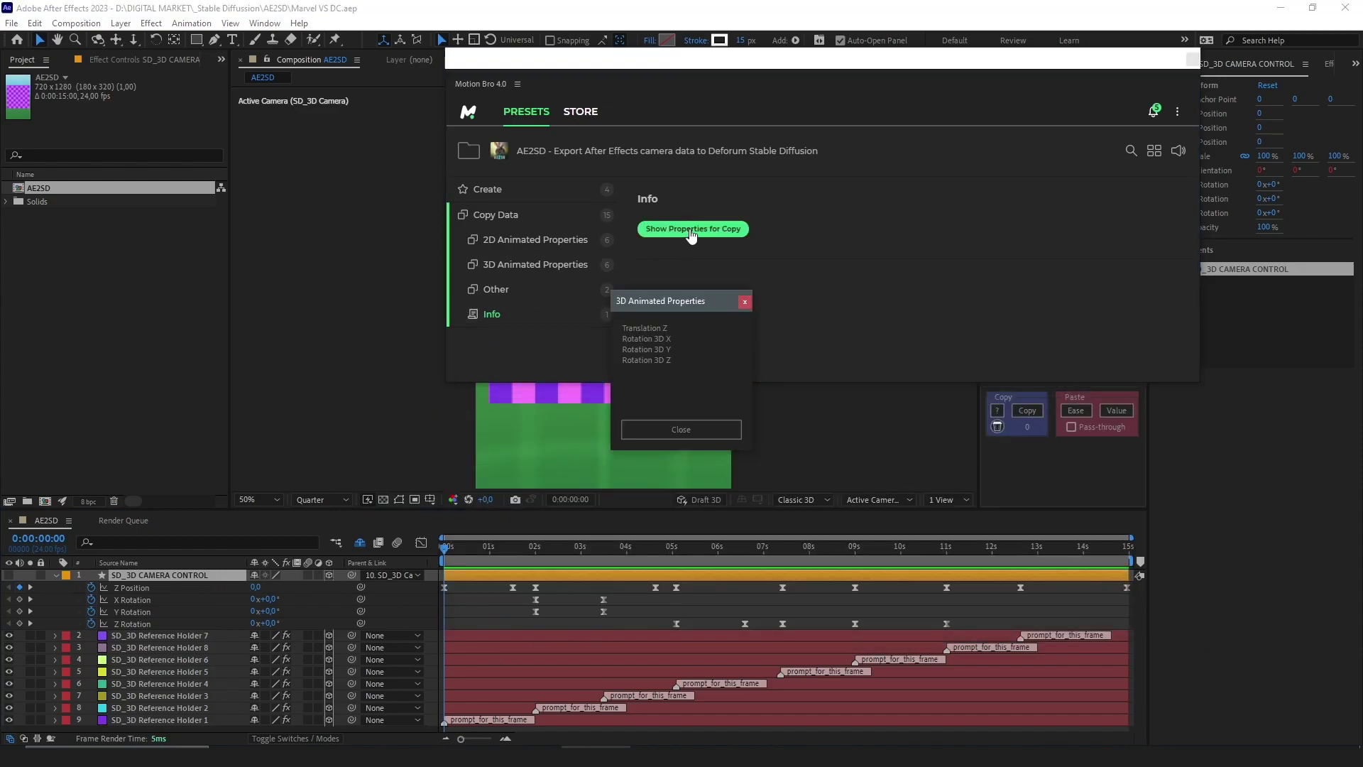
{"action": "left_click_drag", "start_coordinate": [668, 301], "coordinate": [342, 163]}
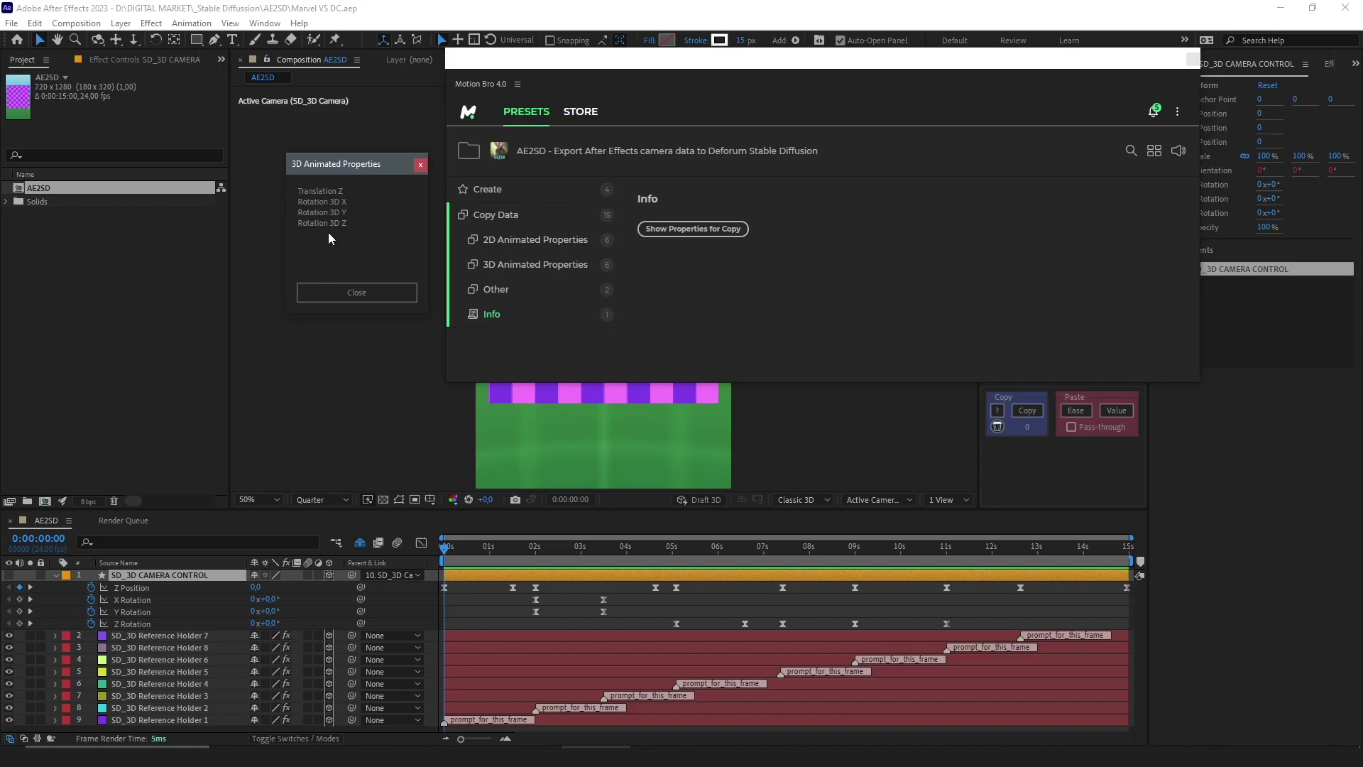
{"action": "left_click", "coordinate": [500, 609]}
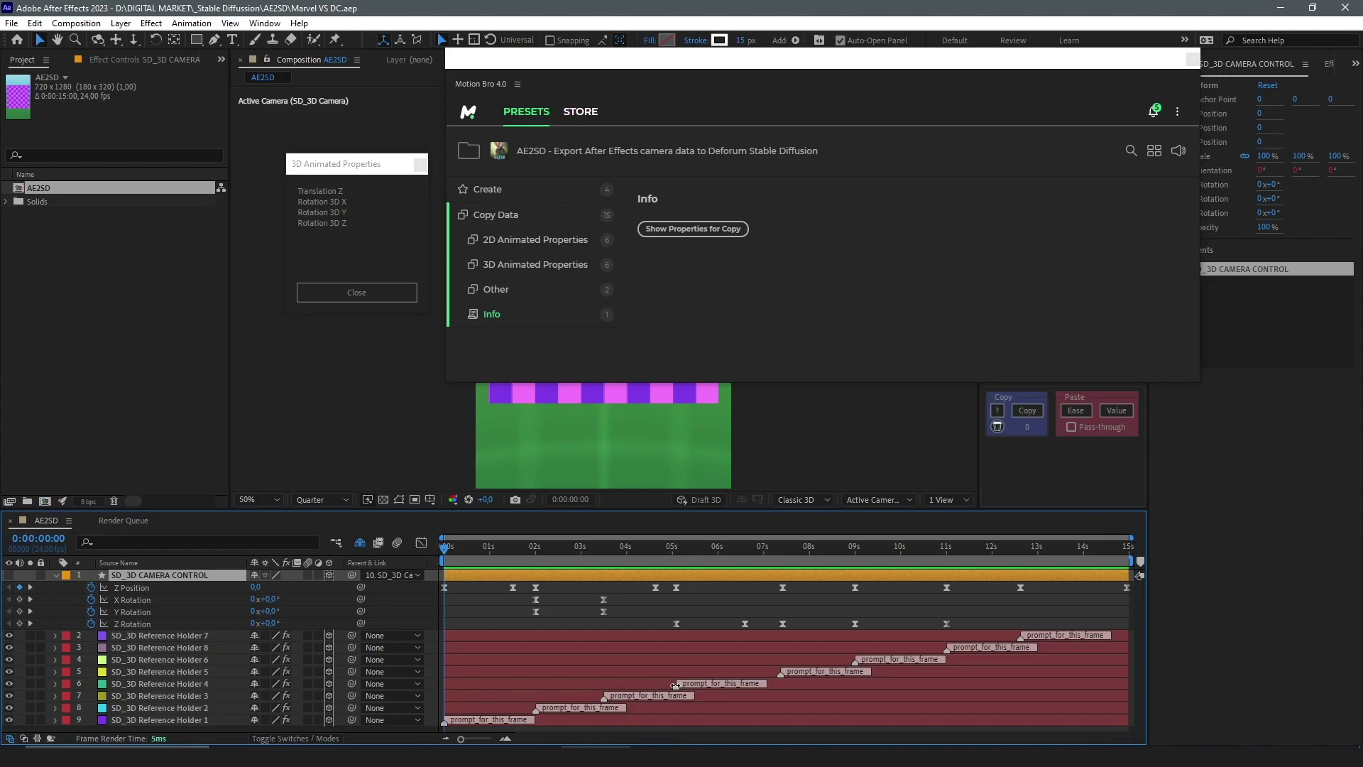
{"action": "left_click", "coordinate": [390, 310]}
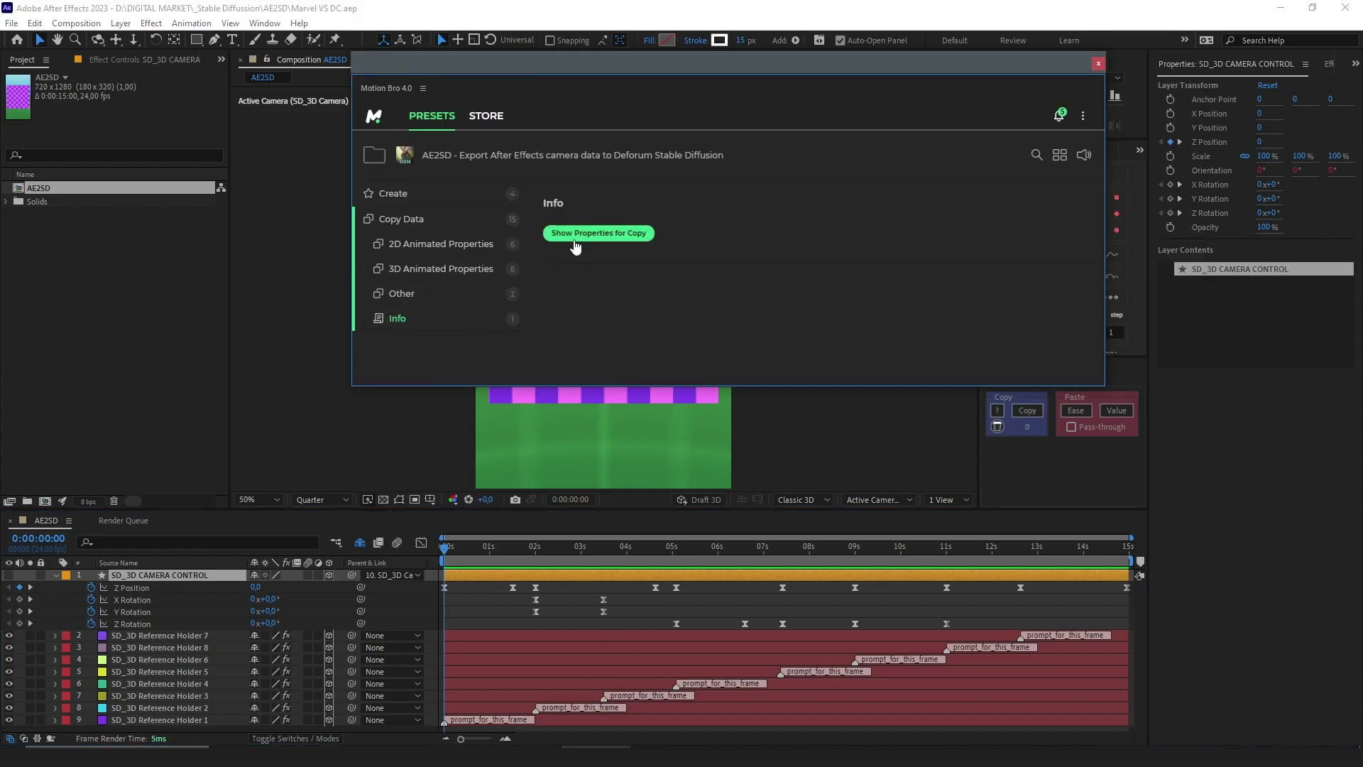
Generate the prompt frame list with Prompts by Markers, and display Deforum's Prompts settings in the browser.
{"action": "left_click", "coordinate": [414, 303]}
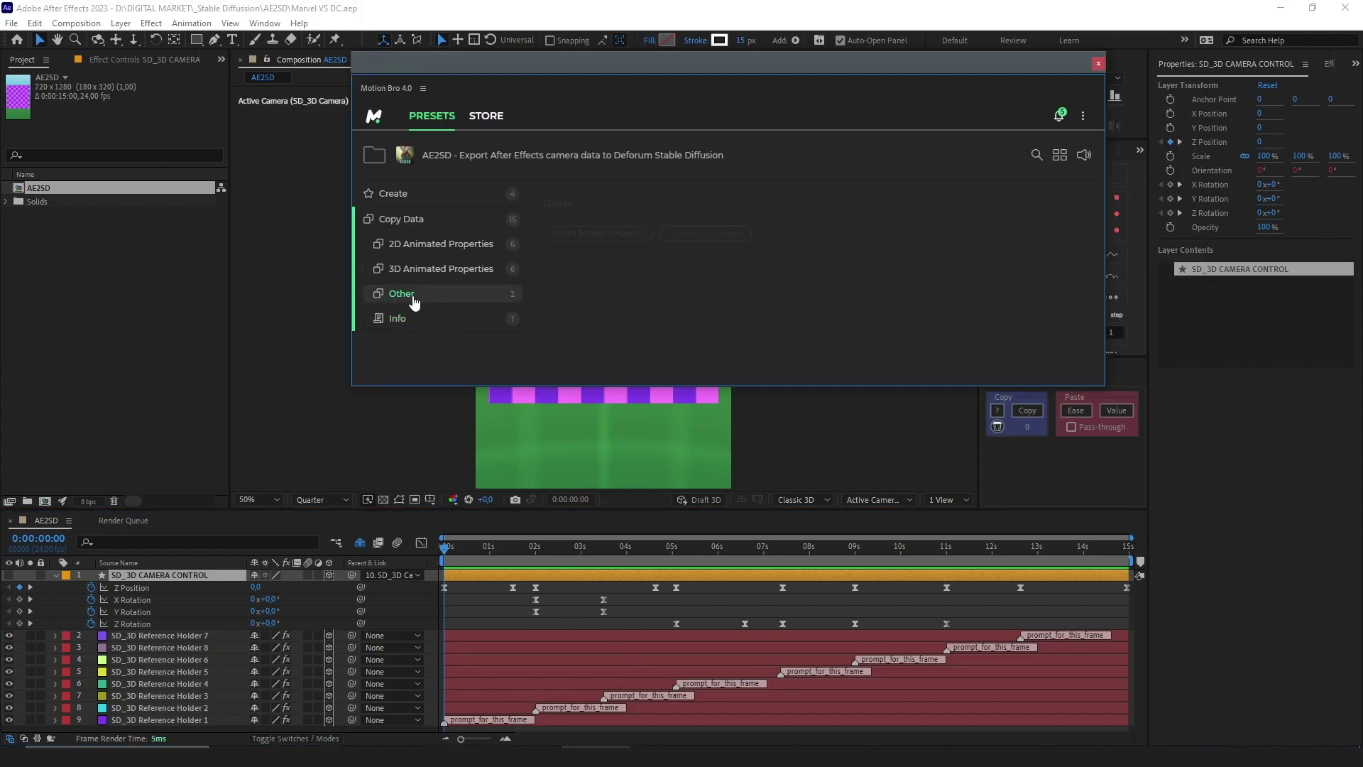
{"action": "left_click", "coordinate": [699, 239]}
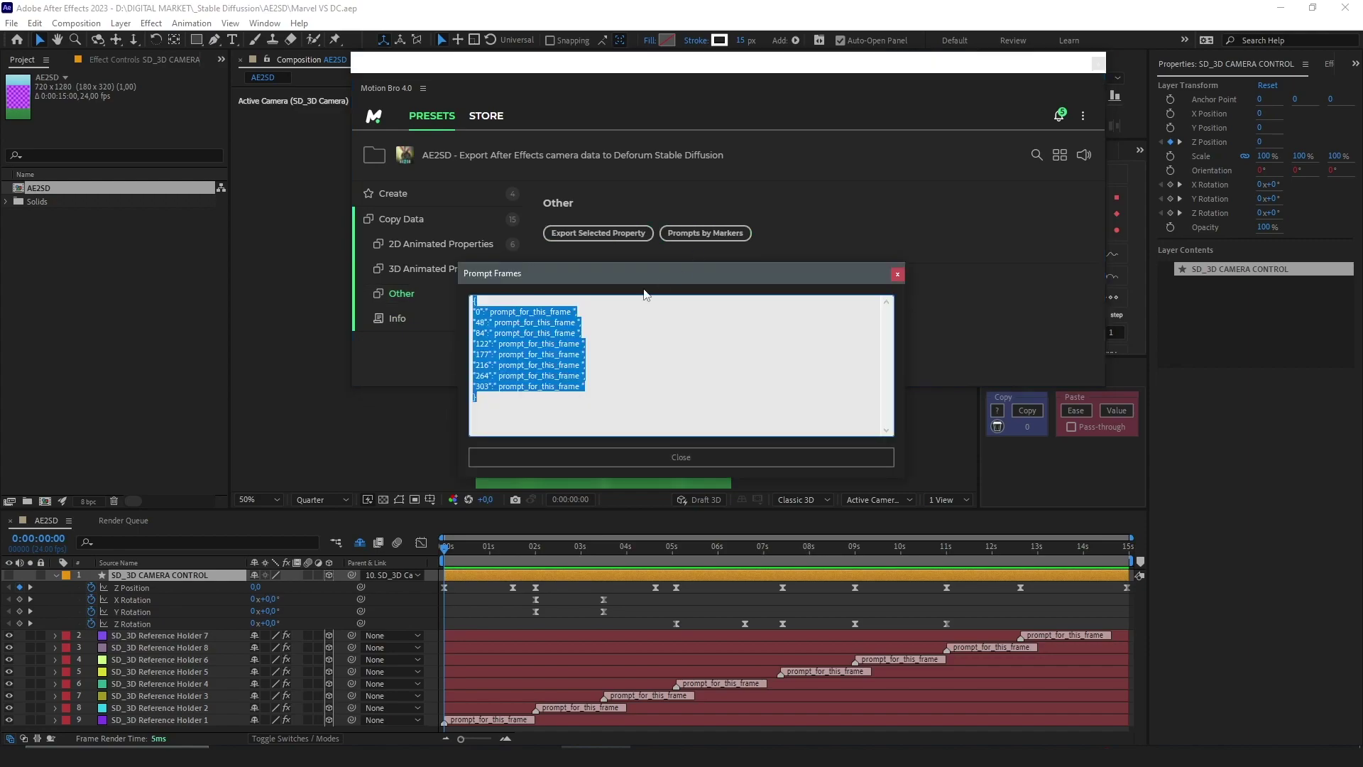
{"action": "left_click_drag", "start_coordinate": [654, 242], "coordinate": [727, 219]}
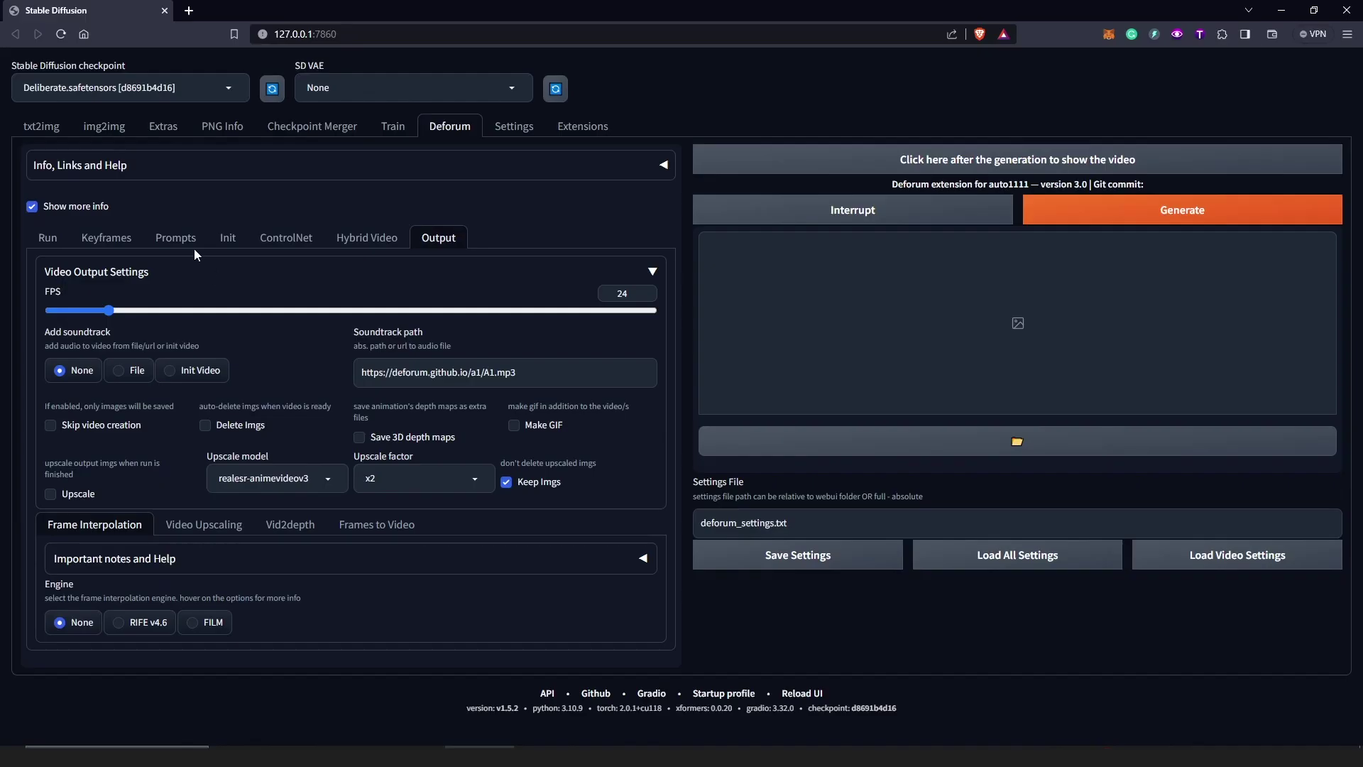
{"action": "left_click", "coordinate": [186, 239]}
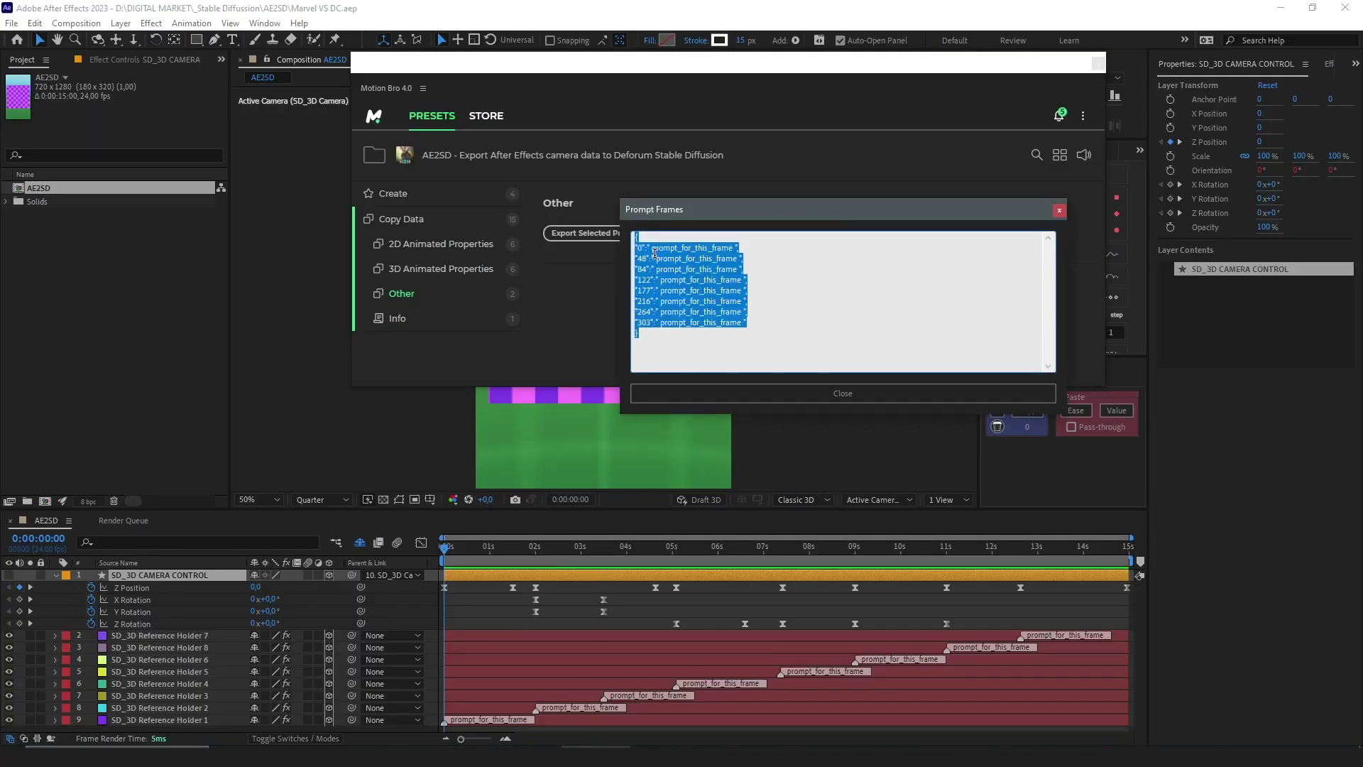
Compare the Prompt Frames list in After Effects with the marker positions along the timeline, and close the list.
{"action": "left_click_drag", "start_coordinate": [654, 250], "coordinate": [688, 257]}
{"action": "left_click", "coordinate": [788, 278]}
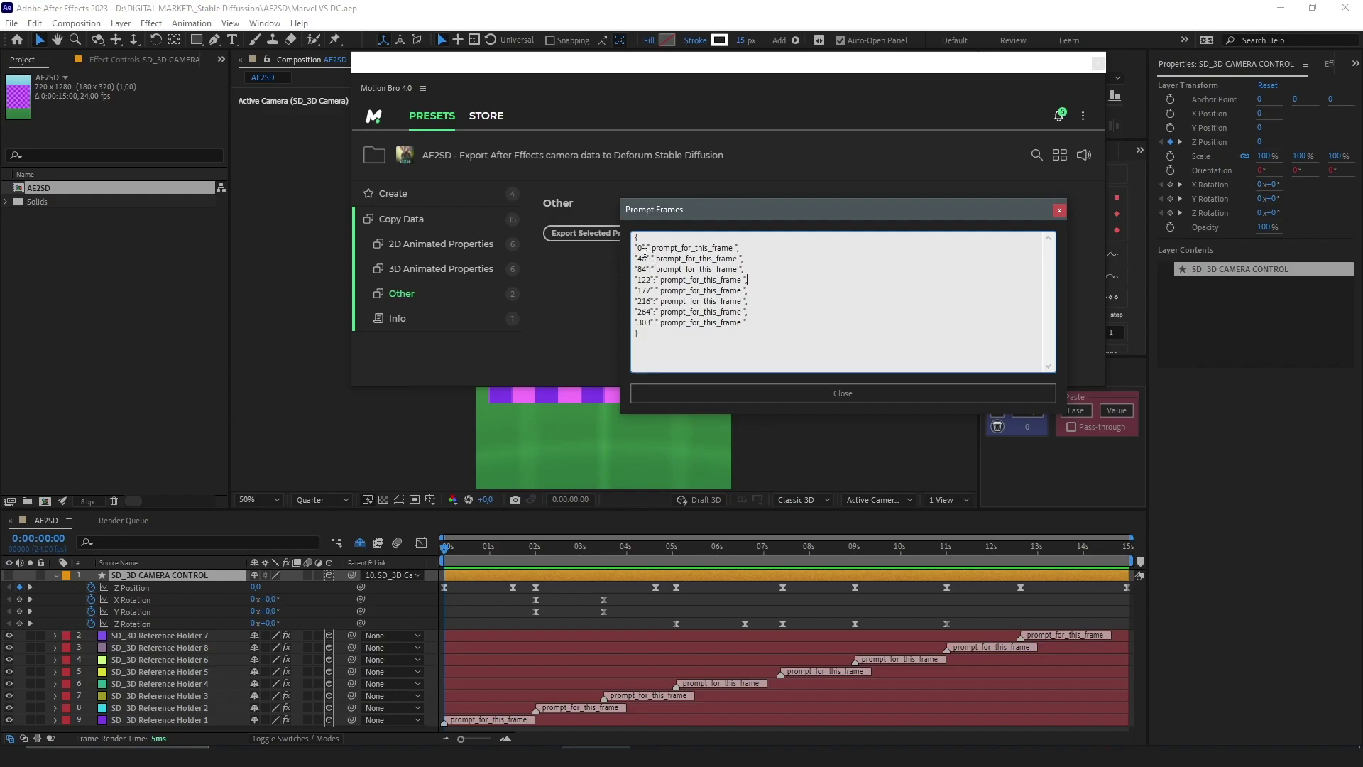
{"action": "left_click", "coordinate": [537, 560]}
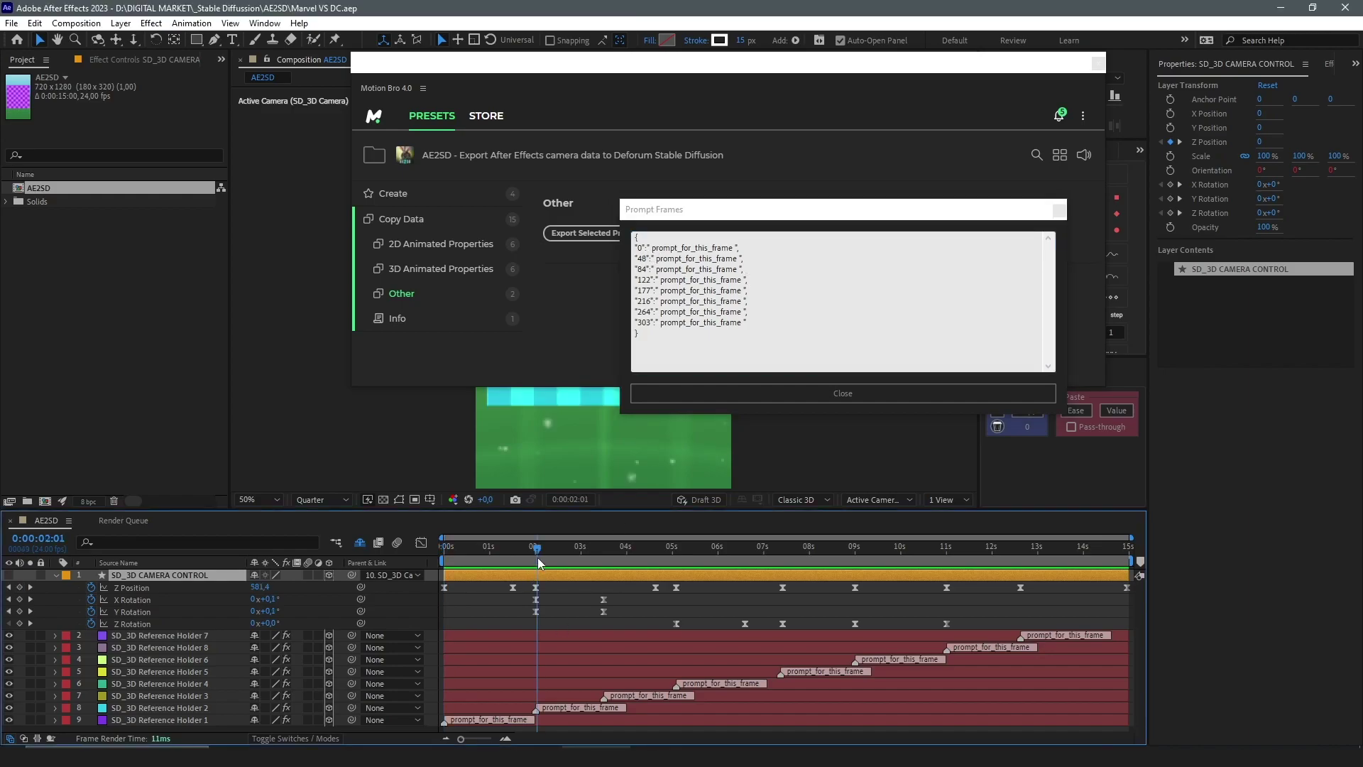
{"action": "left_click_drag", "start_coordinate": [538, 557], "coordinate": [604, 566]}
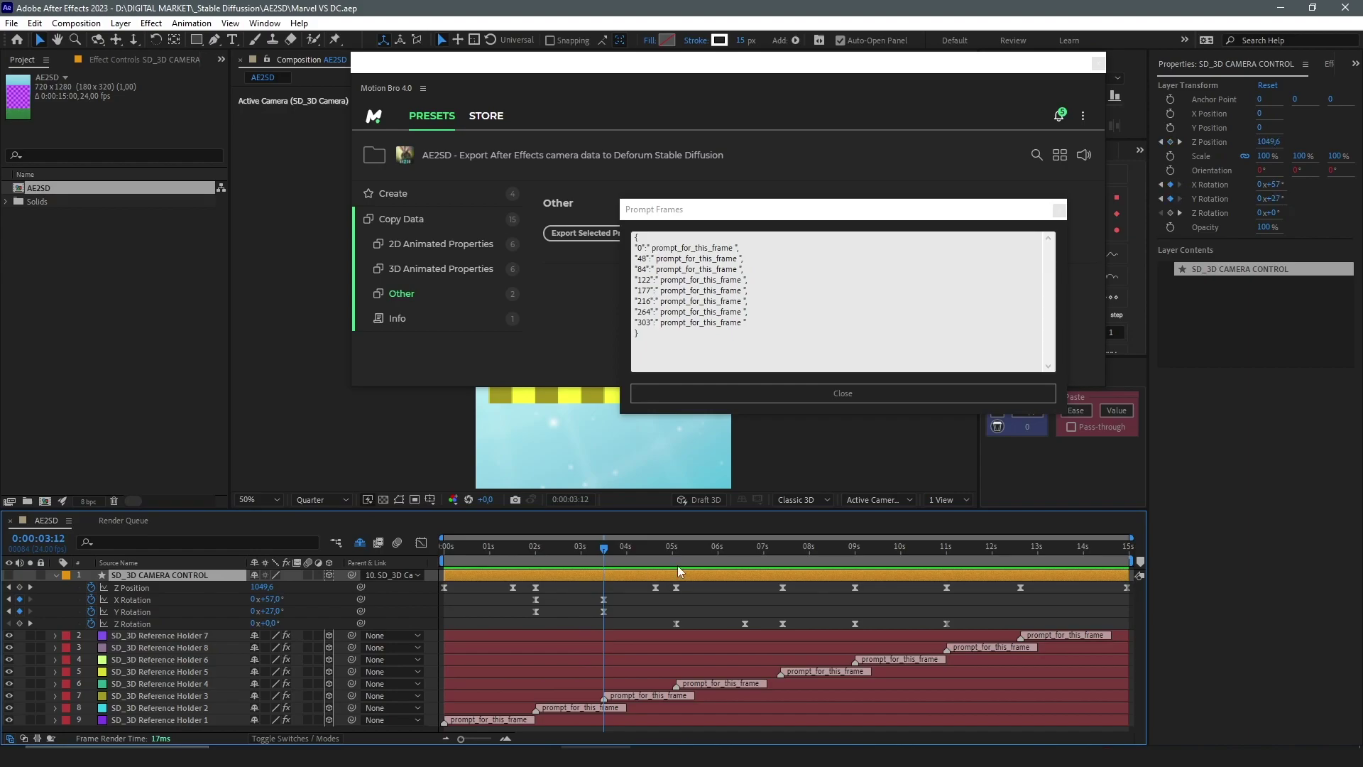
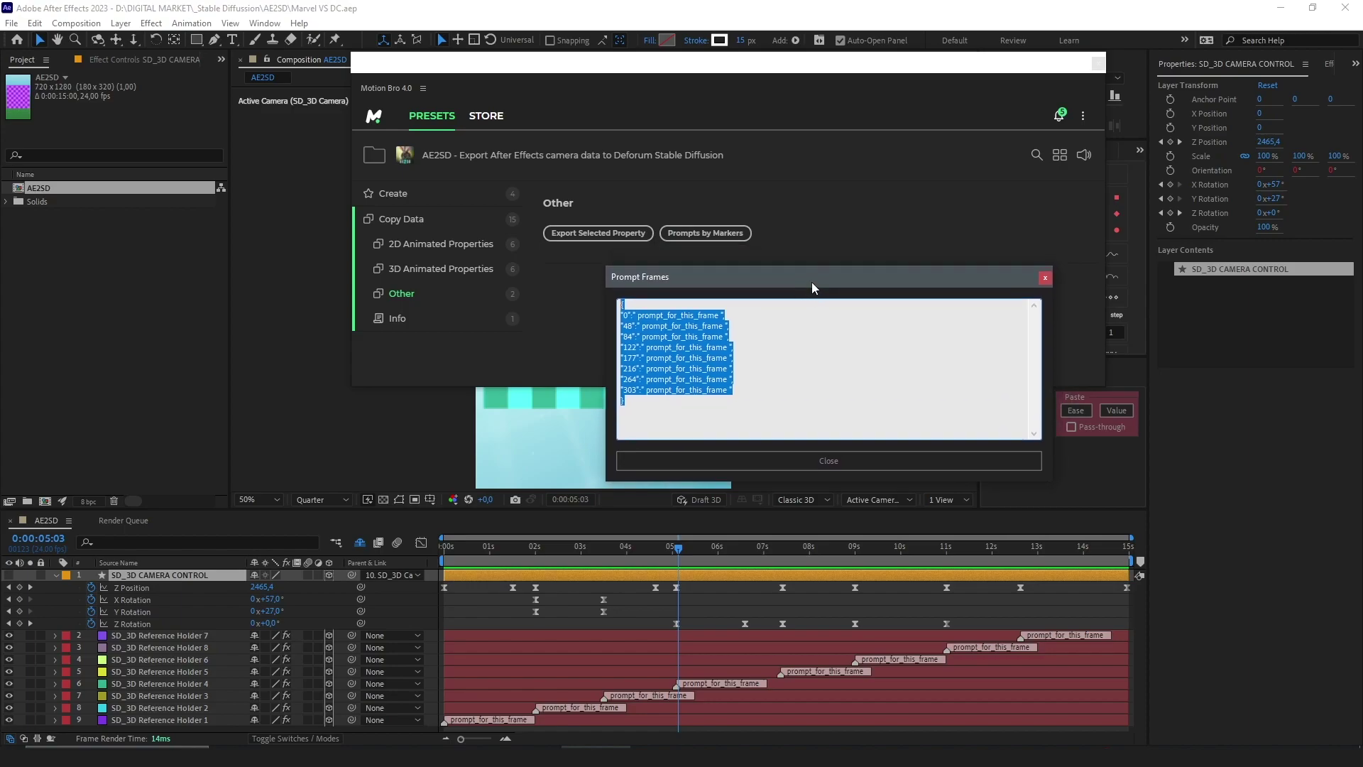
{"action": "key", "text": "Escape"}
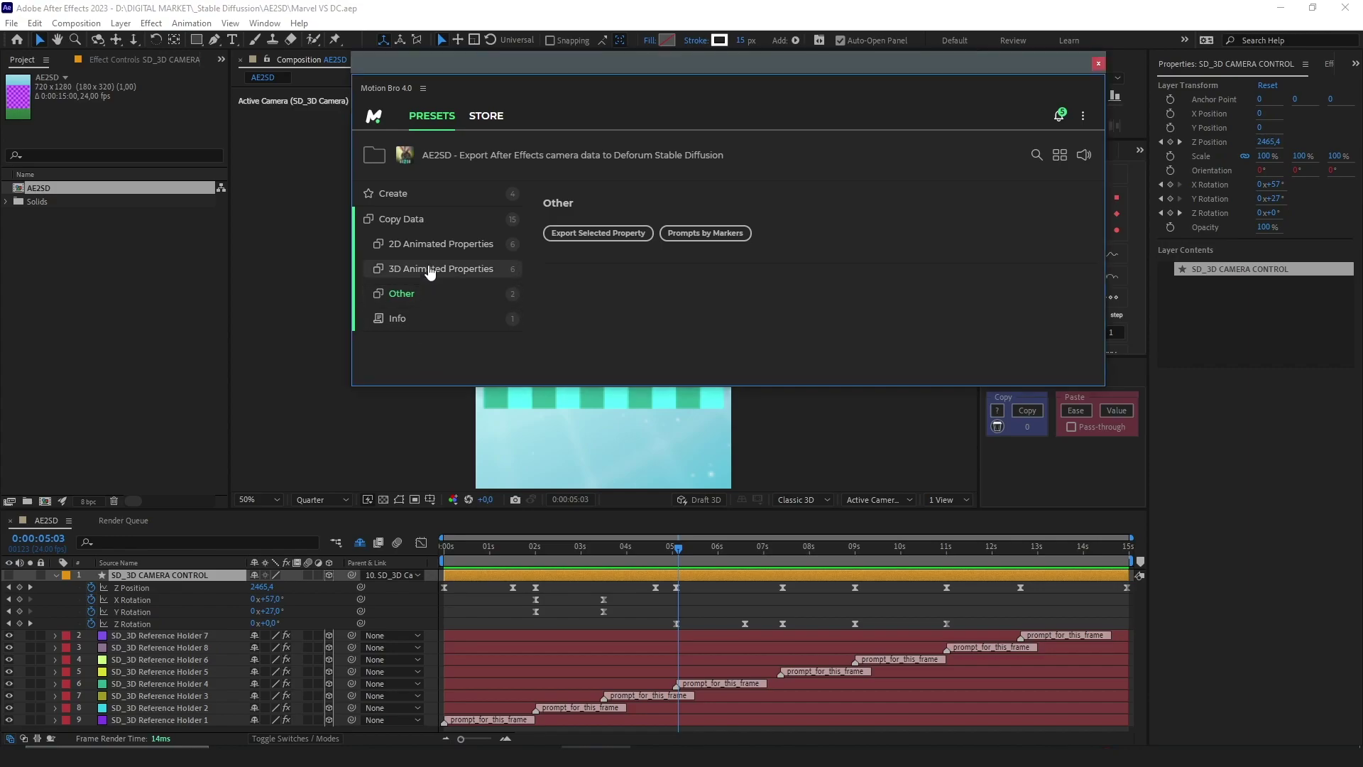
Generate the Translation Z data for the SD_3D CAMERA CONTROL layer from the 3D Animated Properties presets.
{"action": "left_click", "coordinate": [435, 269]}
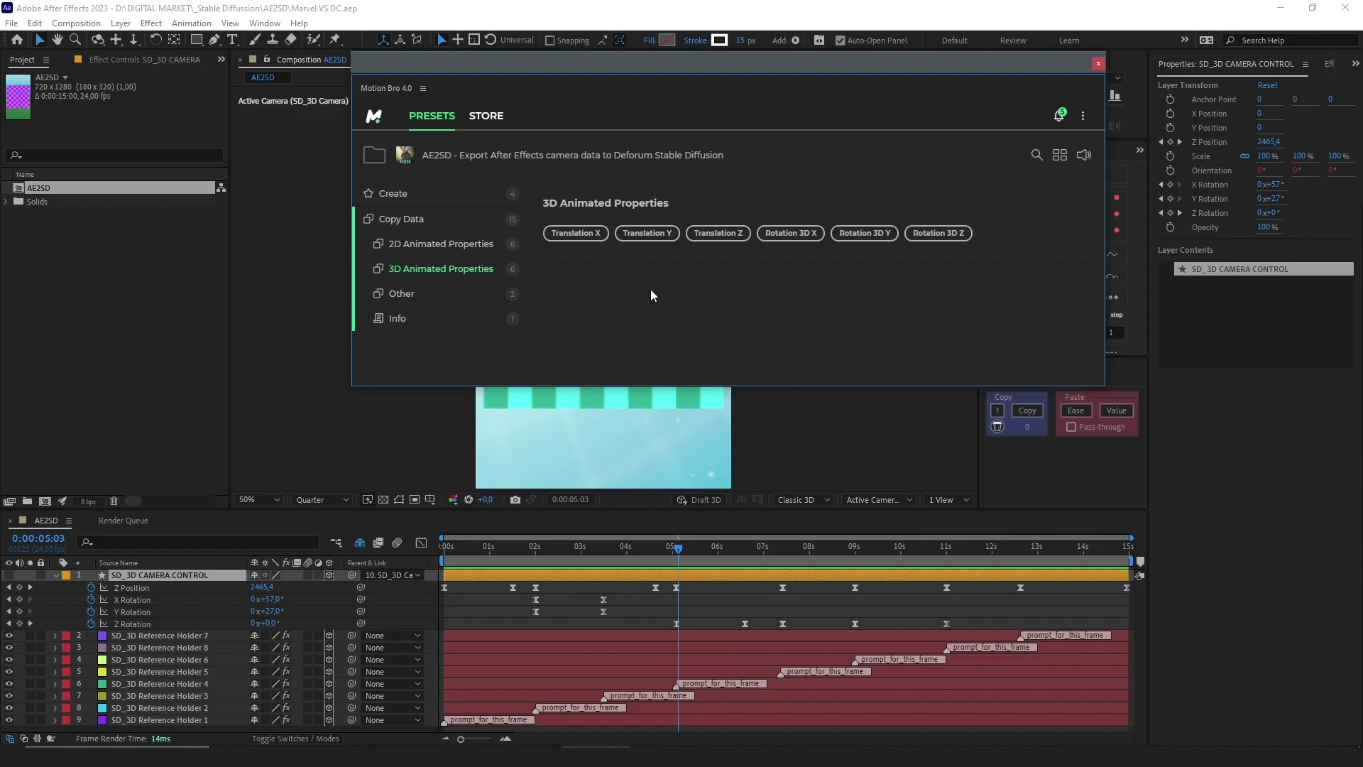
{"action": "left_click_drag", "start_coordinate": [624, 390], "coordinate": [624, 399]}
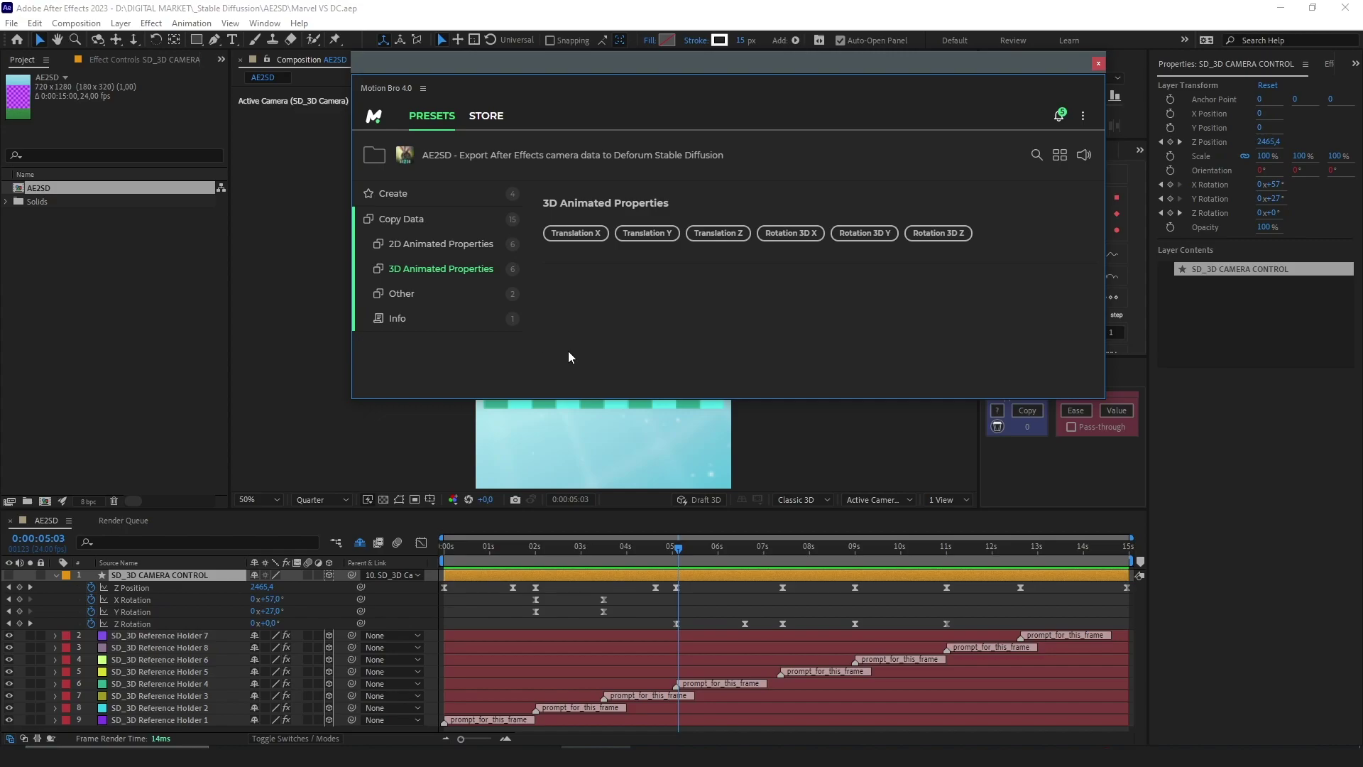
{"action": "left_click", "coordinate": [462, 575]}
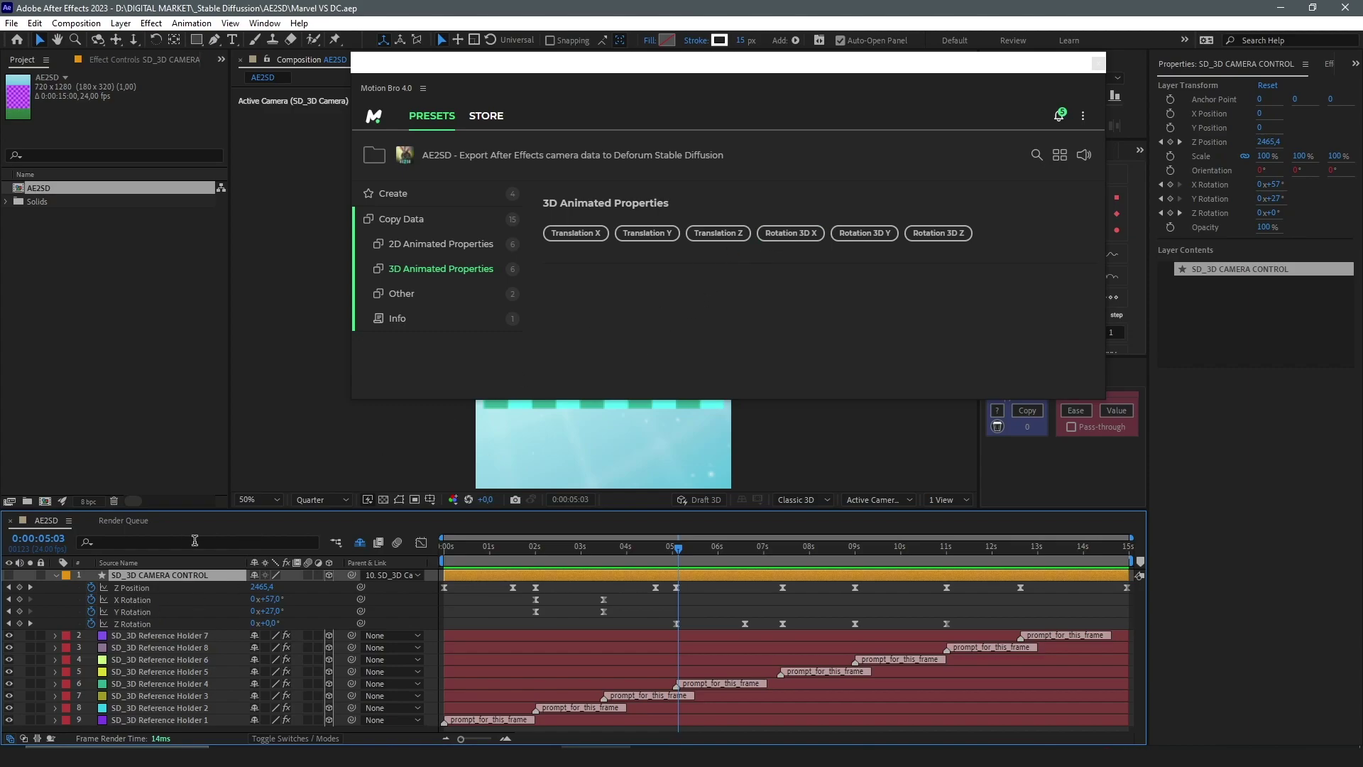
{"action": "left_click", "coordinate": [720, 238]}
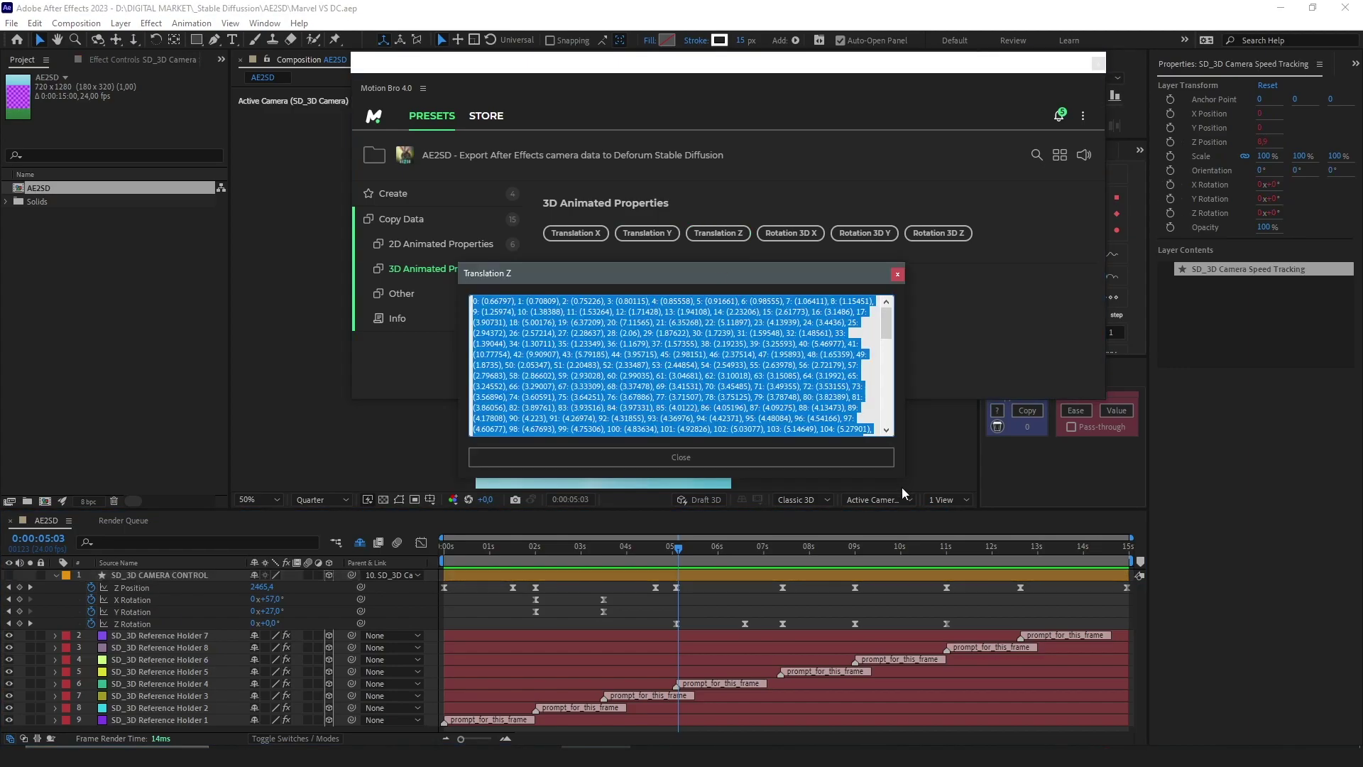
Look through the generated Translation Z frame values and copy the whole list.
{"action": "scroll", "coordinate": [775, 393], "scroll_direction": "down", "scroll_amount": 5}
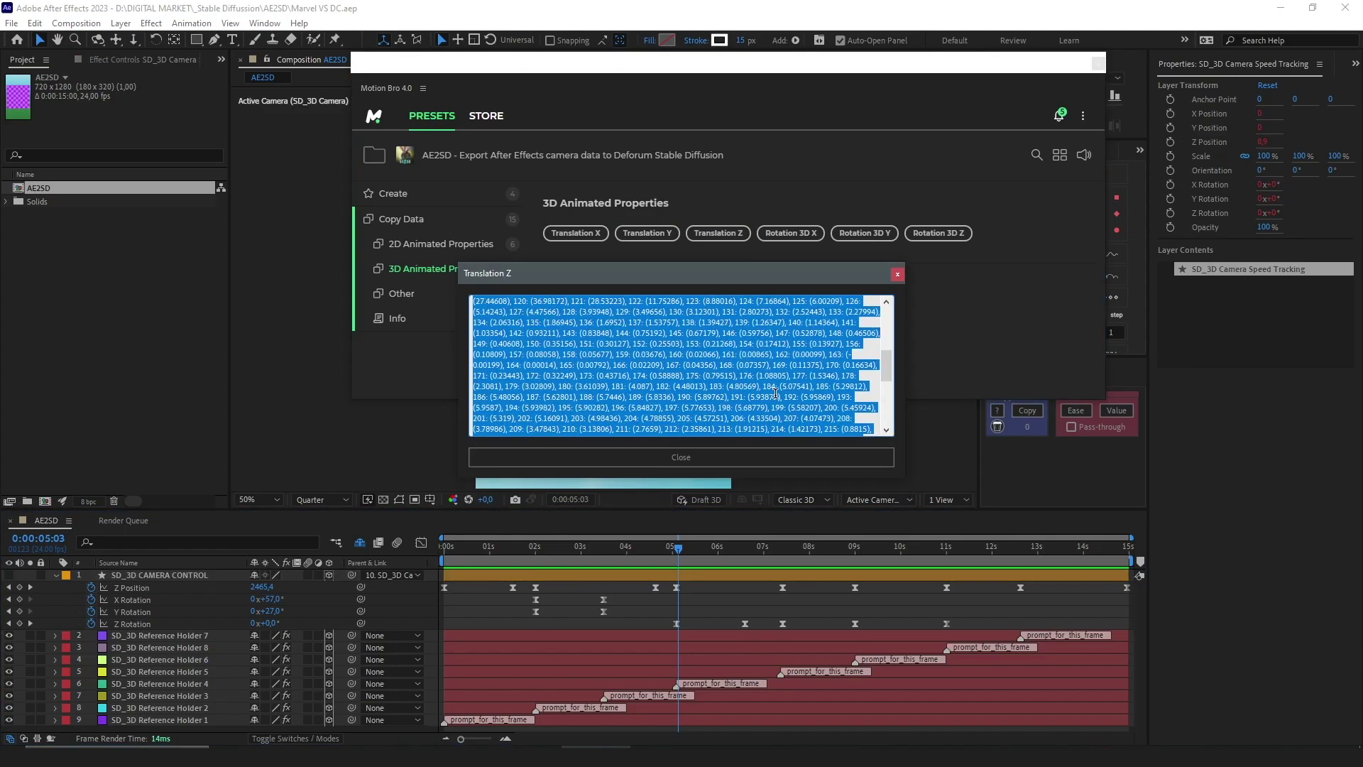
{"action": "scroll", "coordinate": [775, 393], "scroll_direction": "down", "scroll_amount": 6}
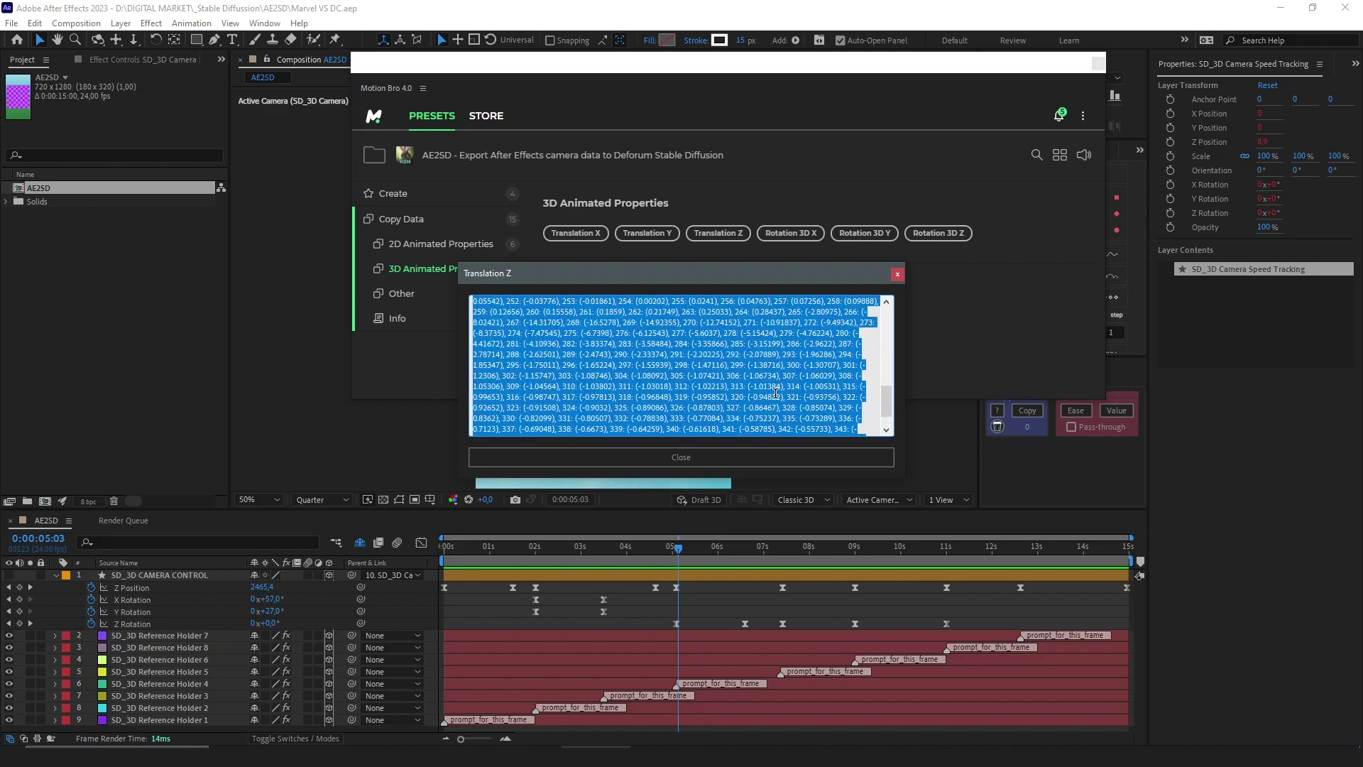
{"action": "scroll", "coordinate": [775, 392], "scroll_direction": "up", "scroll_amount": 11}
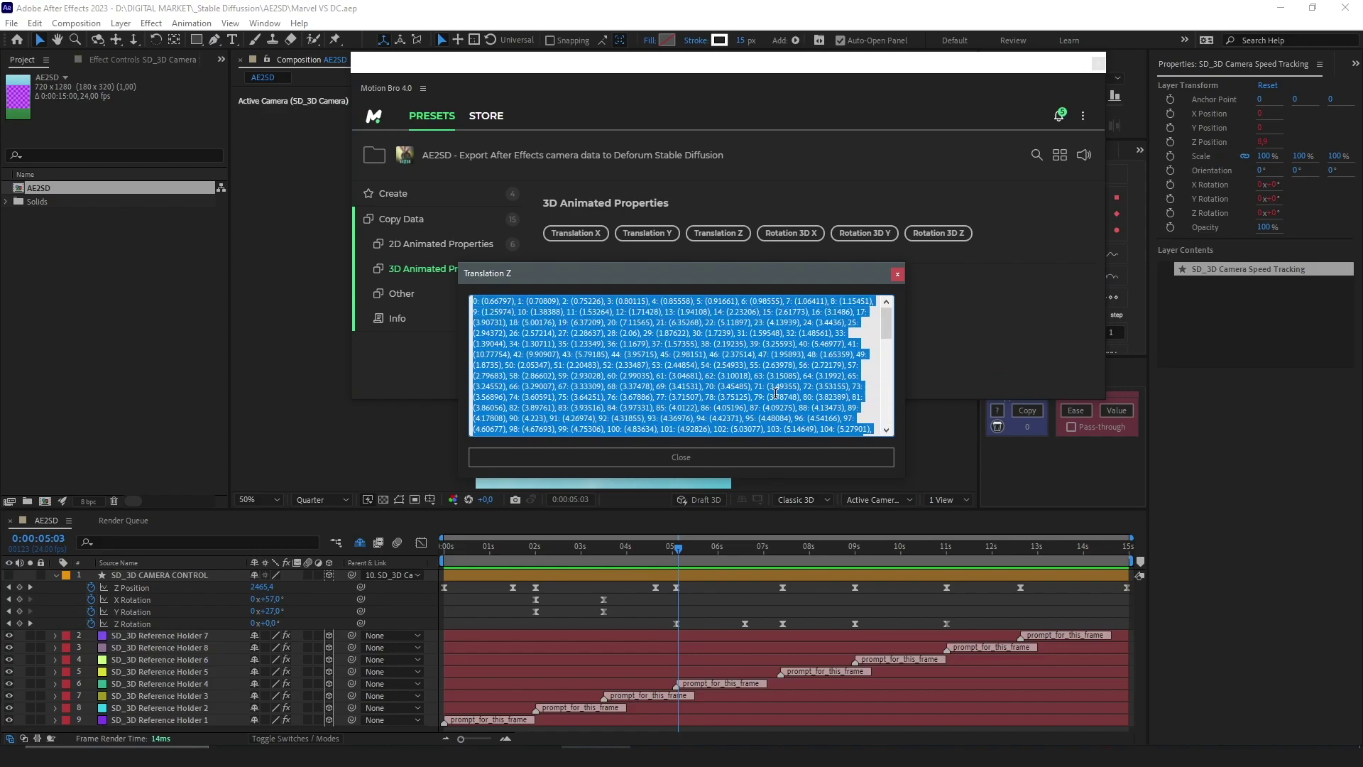
{"action": "scroll", "coordinate": [775, 392], "scroll_direction": "down", "scroll_amount": 10}
{"action": "left_click_drag", "start_coordinate": [871, 428], "coordinate": [472, 289]}
{"action": "key", "text": "ctrl+c"}
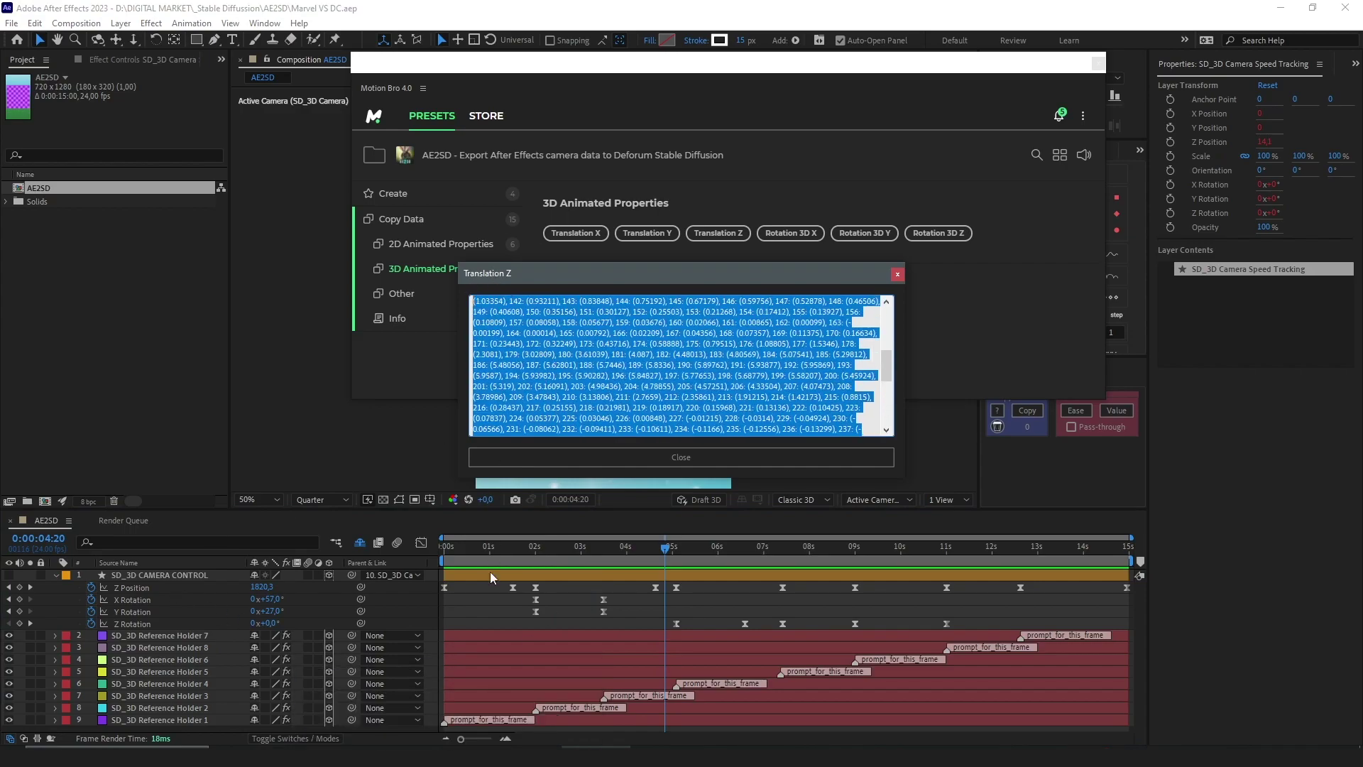
Switch to Stable Diffusion in the browser and set the animation mode in Deforum's keyframe settings to 3D.
{"action": "key", "text": "alt+Tab"}
{"action": "left_click", "coordinate": [106, 237]}
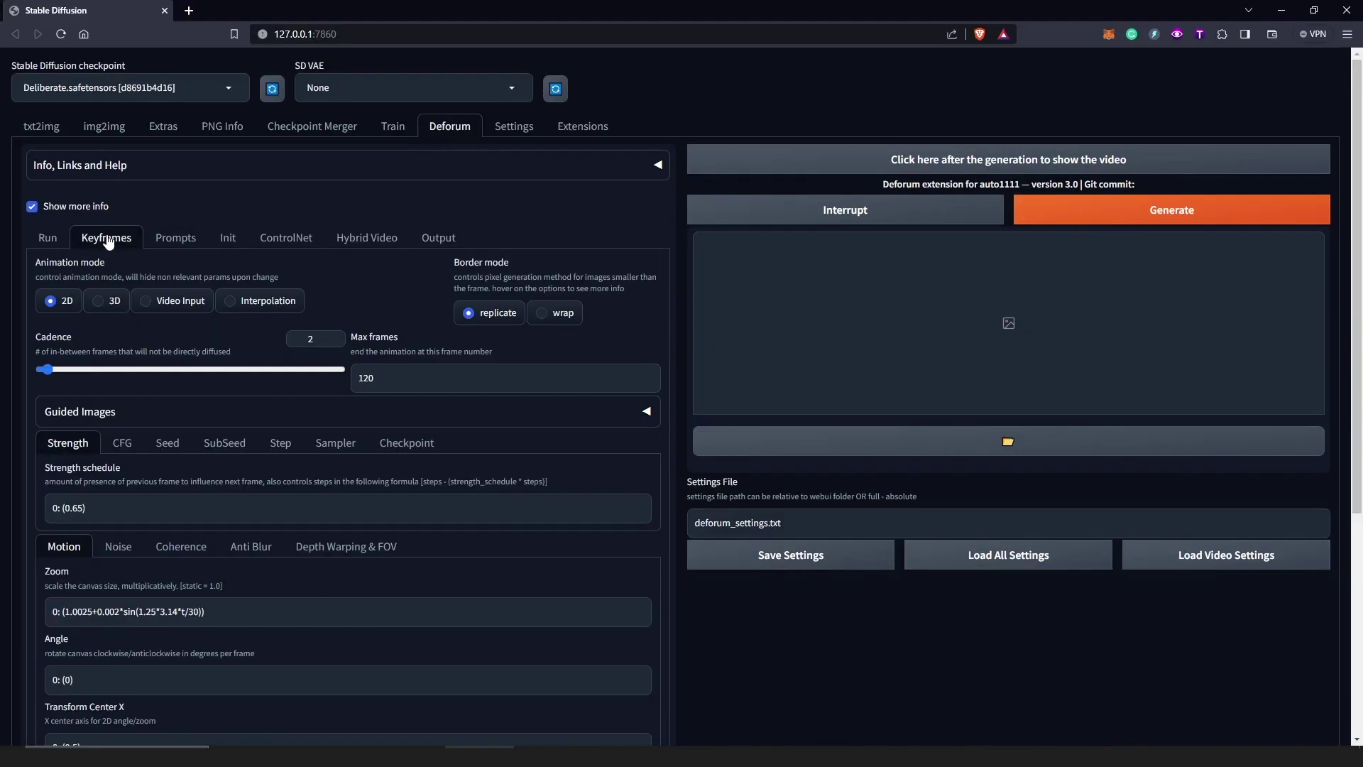
{"action": "left_click", "coordinate": [98, 301]}
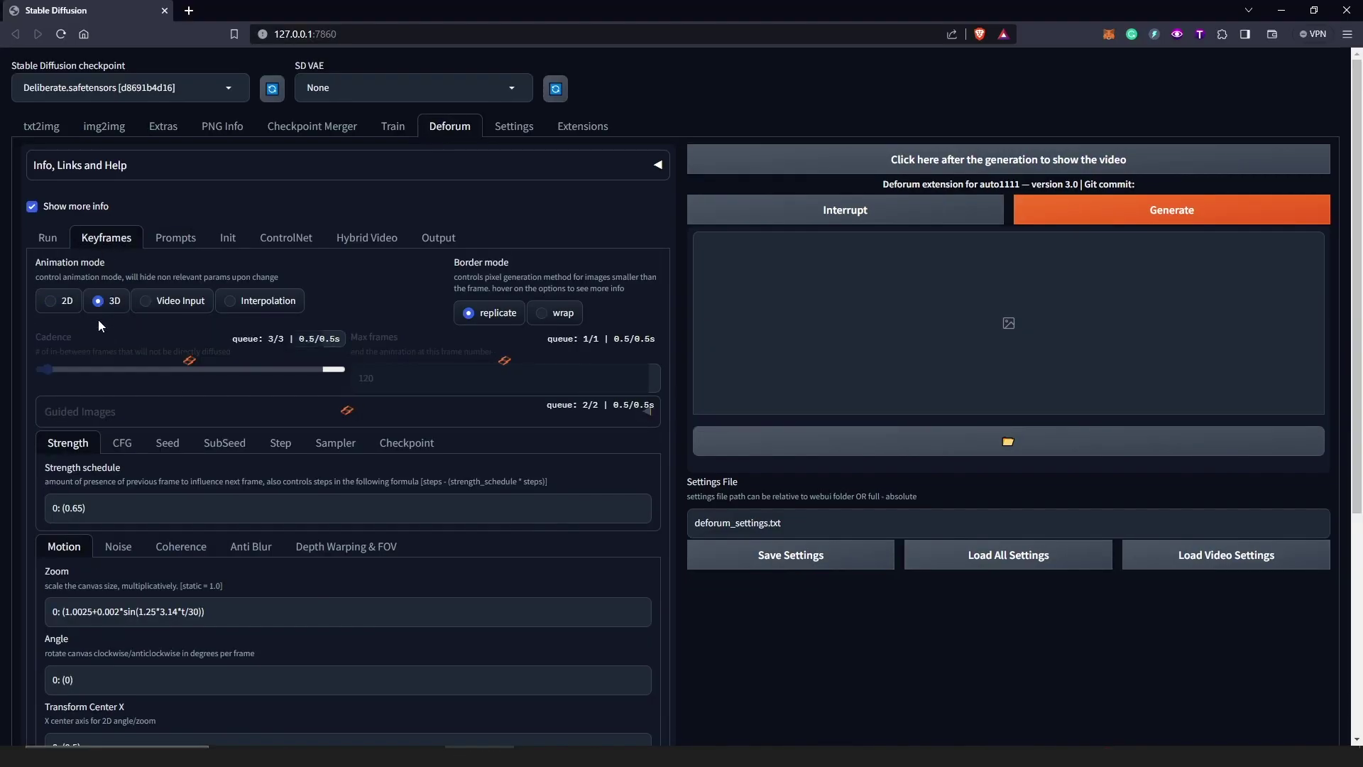
Replace the Translation Z value in Deforum's motion settings with the copied Translation Z keyframe list.
{"action": "scroll", "coordinate": [40, 405], "scroll_direction": "down", "scroll_amount": 5}
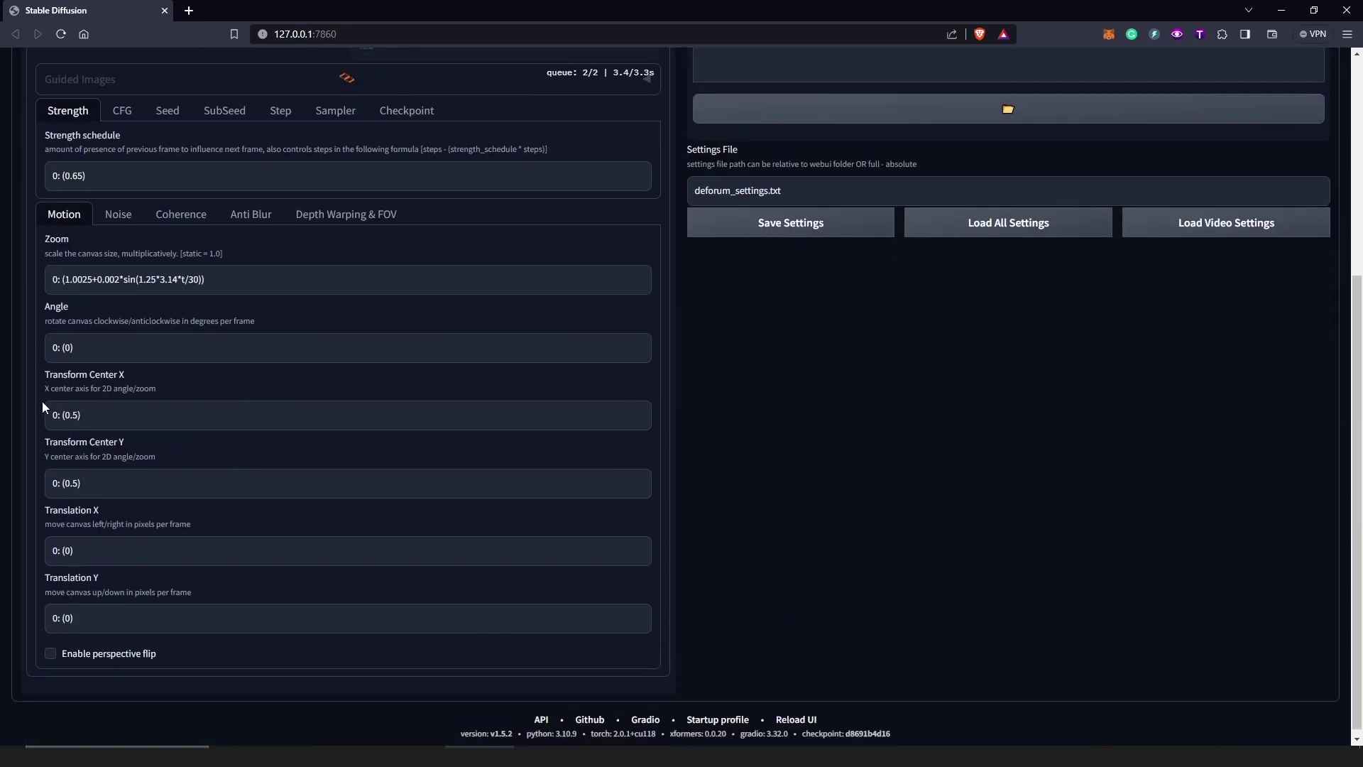
{"action": "scroll", "coordinate": [104, 509], "scroll_direction": "down", "scroll_amount": 2}
{"action": "triple_click", "coordinate": [98, 542]}
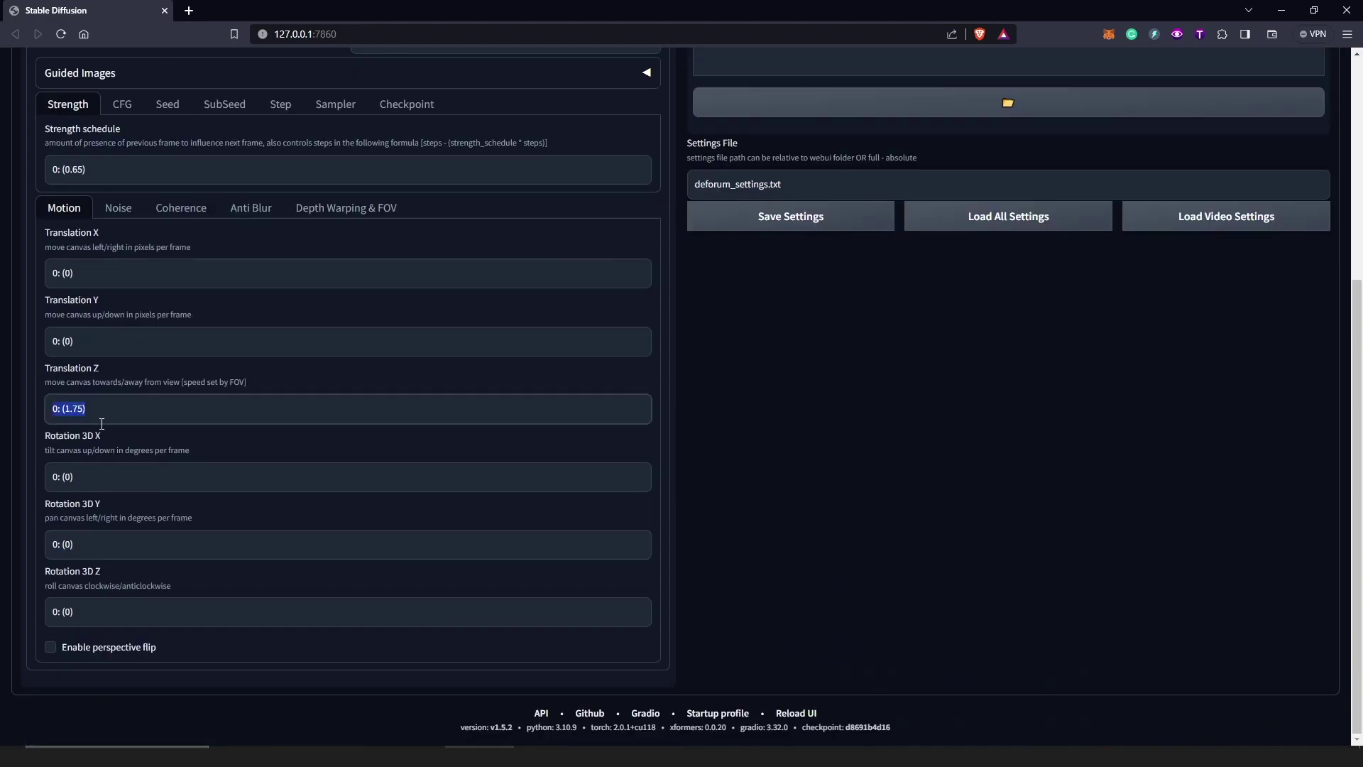
{"action": "key", "text": "ctrl+v"}
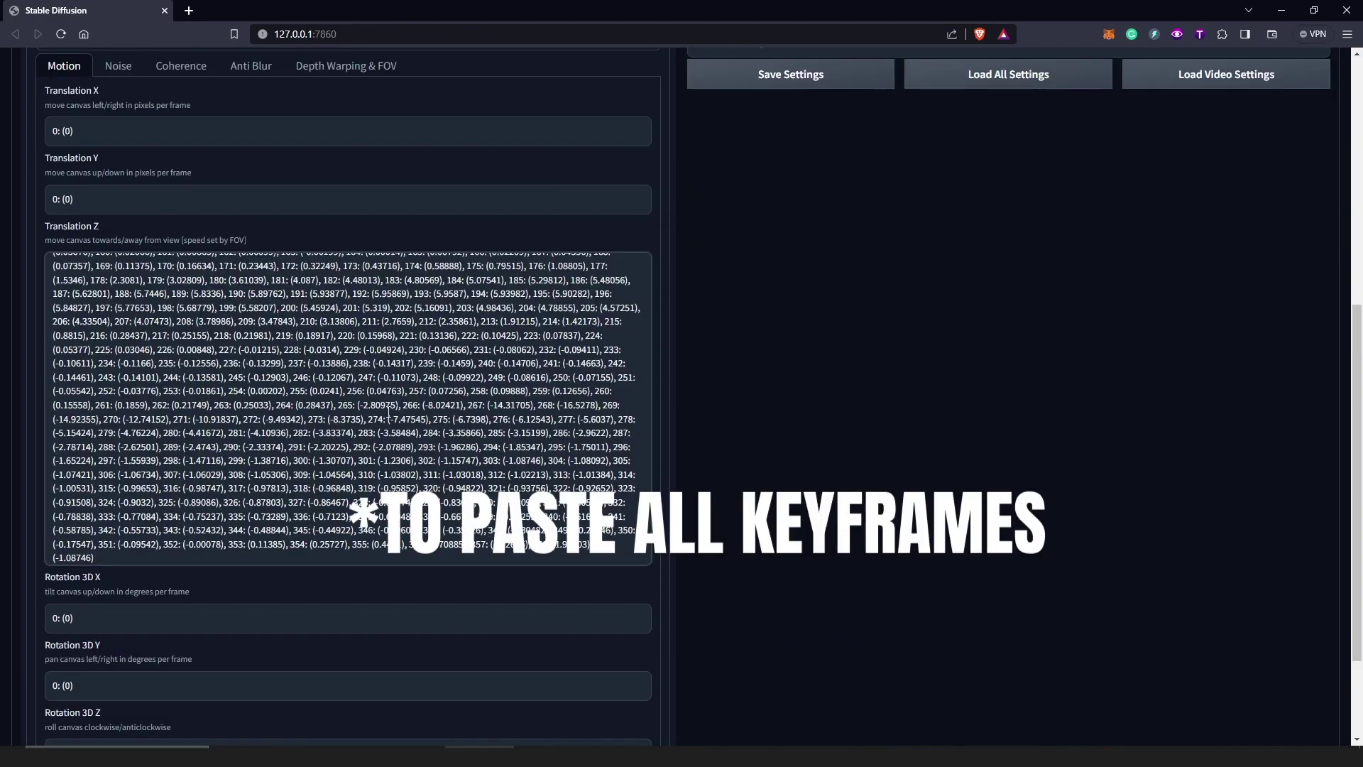
{"action": "scroll", "coordinate": [388, 410], "scroll_direction": "up", "scroll_amount": 2}
{"action": "scroll", "coordinate": [386, 410], "scroll_direction": "up", "scroll_amount": 2}
{"action": "scroll", "coordinate": [385, 410], "scroll_direction": "down", "scroll_amount": 5}
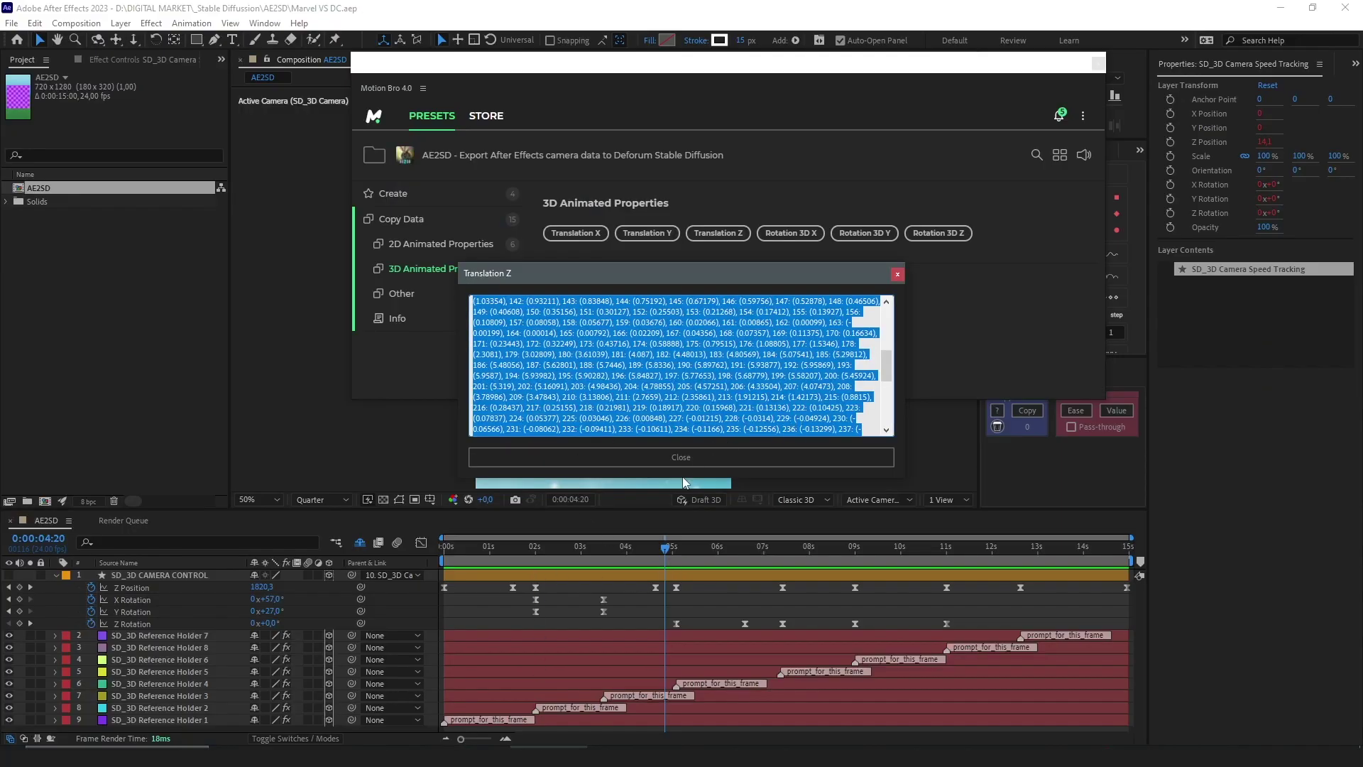
Switch to After Effects, close the Translation Z list, and check the generated Translation Y and Translation X data.
{"action": "left_click", "coordinate": [668, 459]}
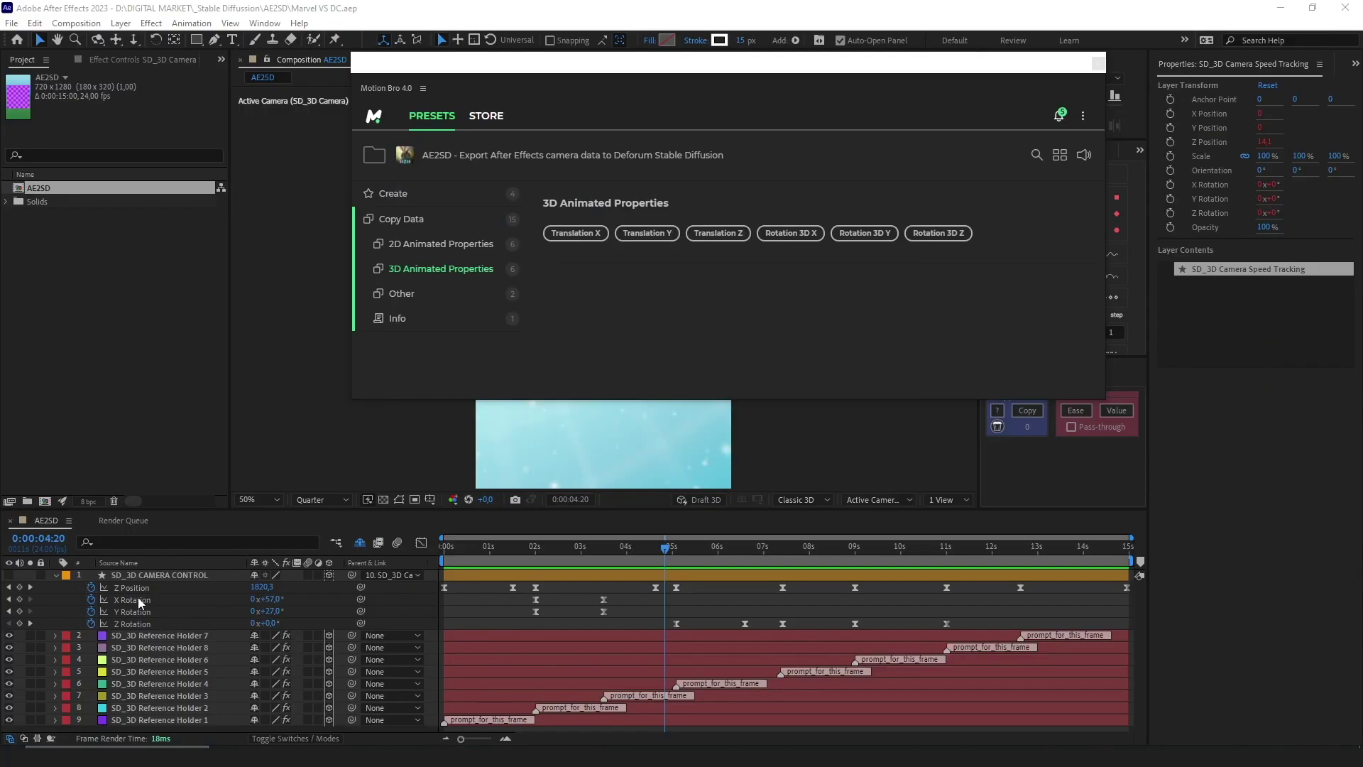
{"action": "left_click", "coordinate": [652, 240]}
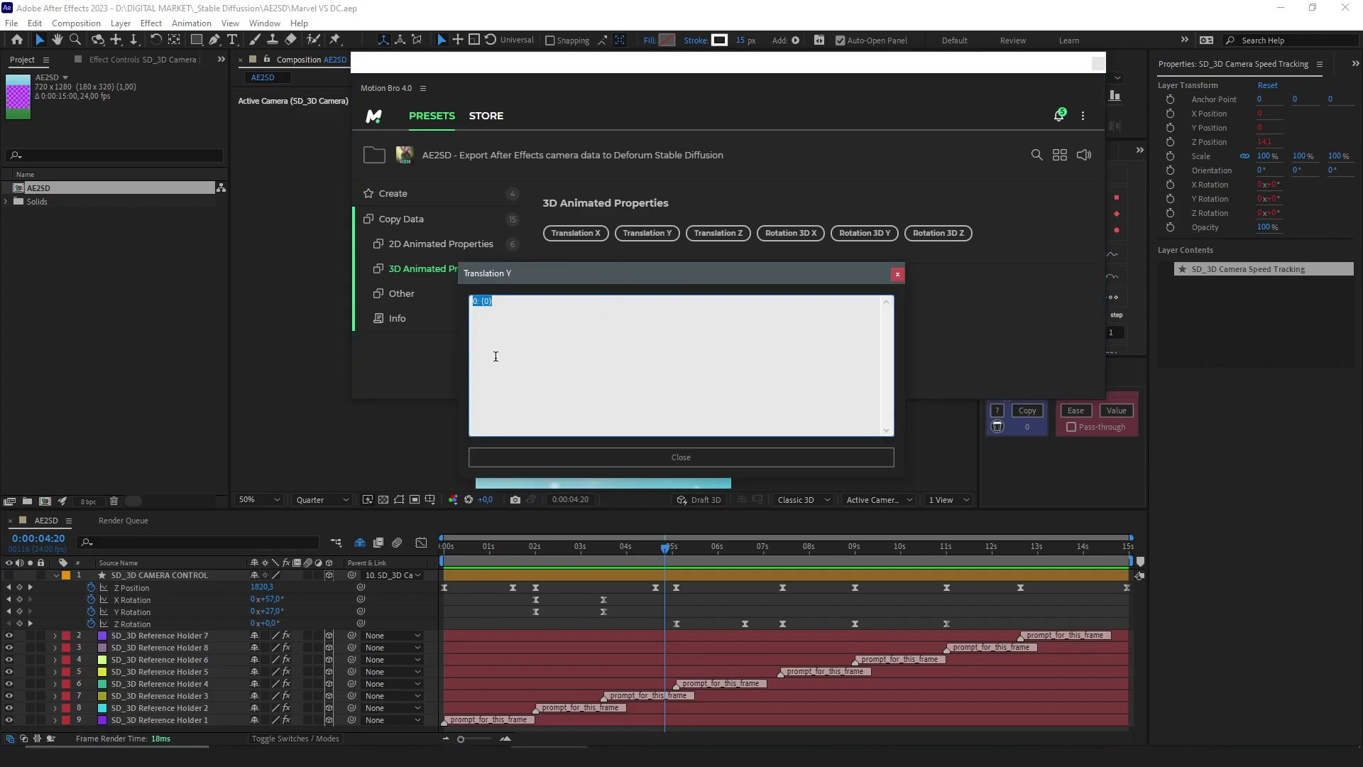
{"action": "left_click", "coordinate": [693, 457]}
{"action": "left_click", "coordinate": [590, 237]}
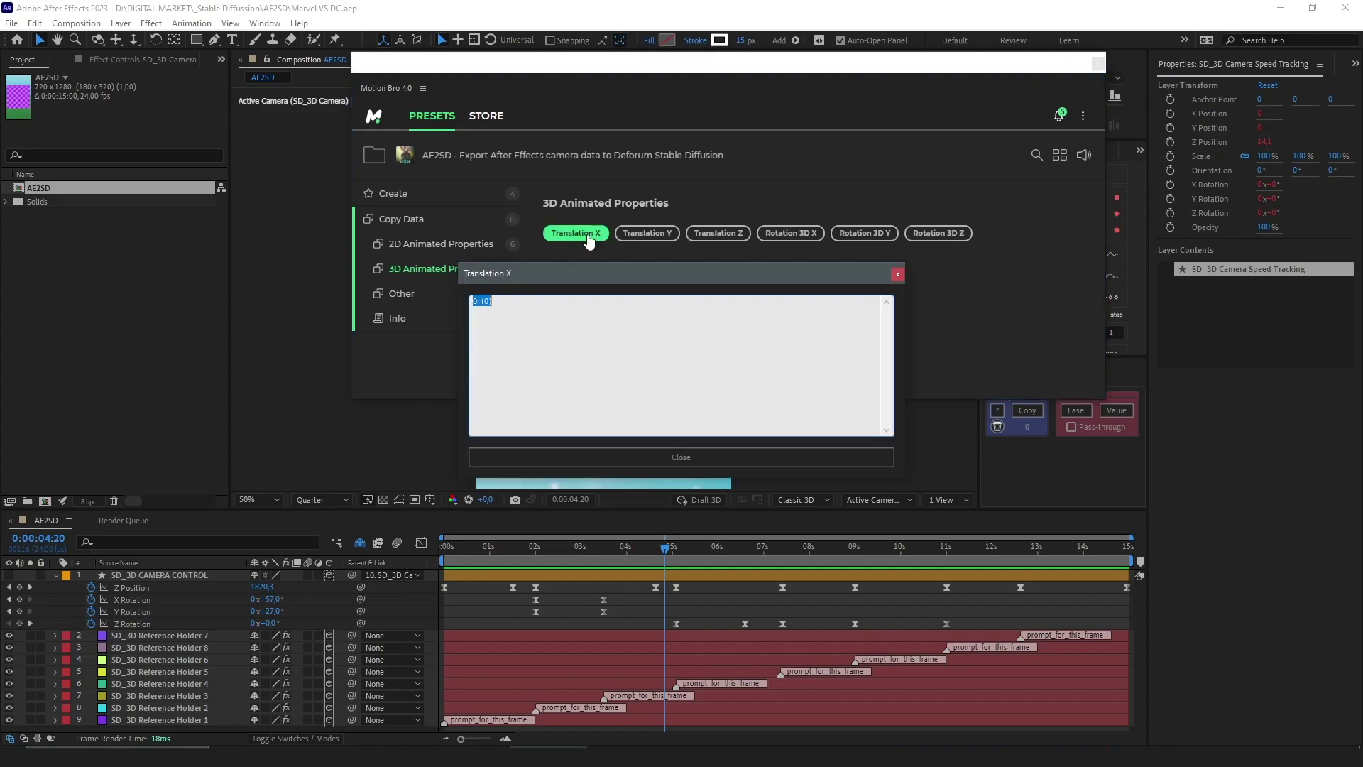
{"action": "left_click", "coordinate": [782, 462]}
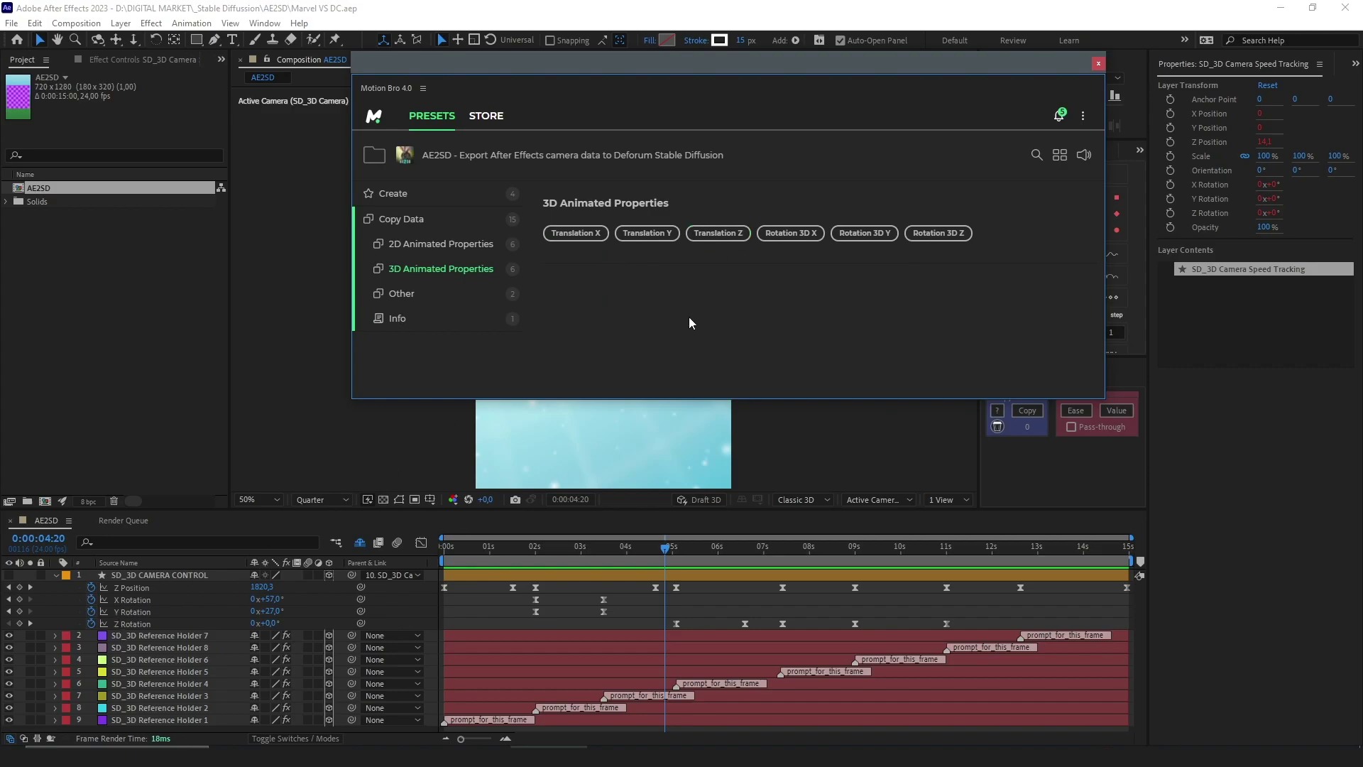
Generate and copy the Rotation 3D X data from the 3D Animated Properties presets and paste it into Deforum's Rotation 3D X field.
{"action": "left_click", "coordinate": [789, 238]}
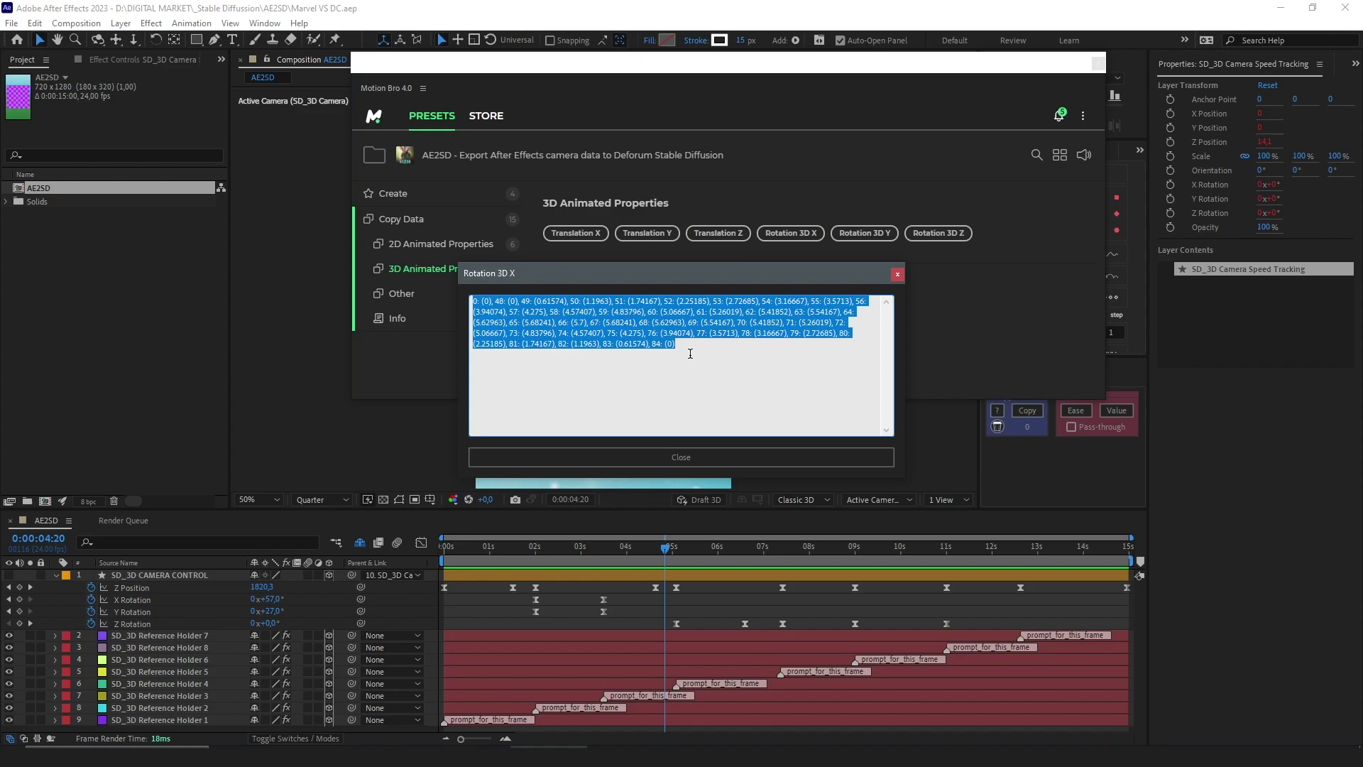
{"action": "left_click", "coordinate": [717, 358]}
{"action": "left_click_drag", "start_coordinate": [682, 353], "coordinate": [473, 303]}
{"action": "key", "text": "alt+Tab"}
{"action": "key", "text": "ctrl+v"}
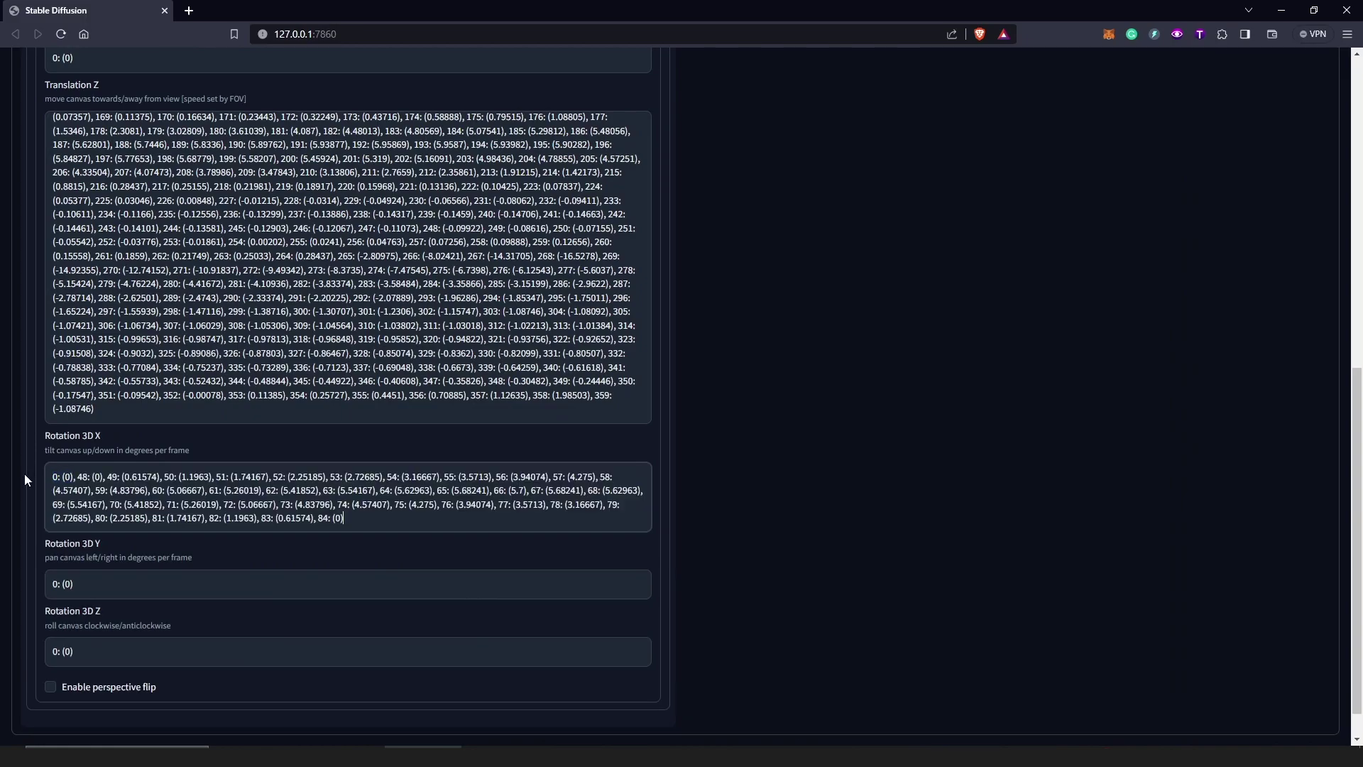
Generate the Rotation 3D Y data in After Effects, copy the list, and replace Deforum's Rotation 3D Y value with it.
{"action": "key", "text": "alt+Tab"}
{"action": "left_click", "coordinate": [678, 464]}
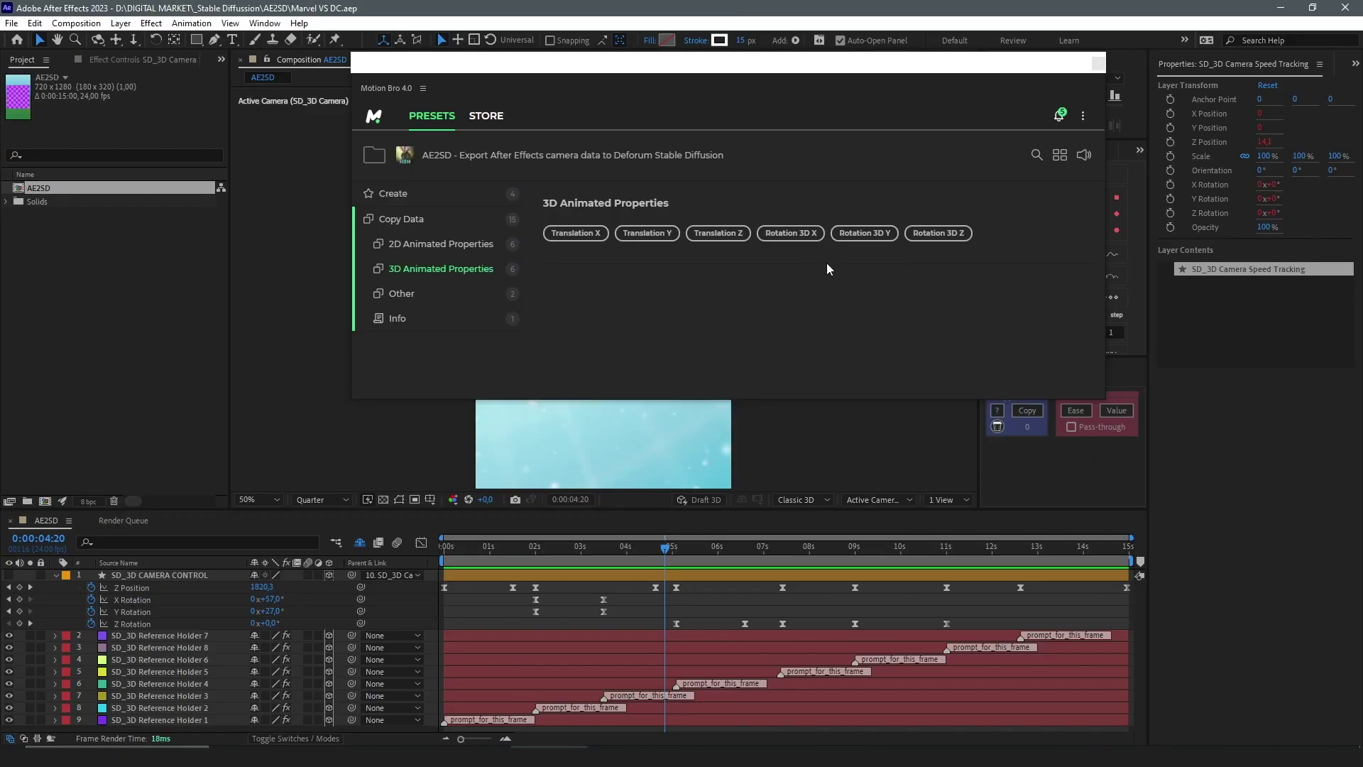
{"action": "left_click", "coordinate": [871, 233]}
{"action": "left_click_drag", "start_coordinate": [557, 352], "coordinate": [471, 306]}
{"action": "key", "text": "ctrl+c"}
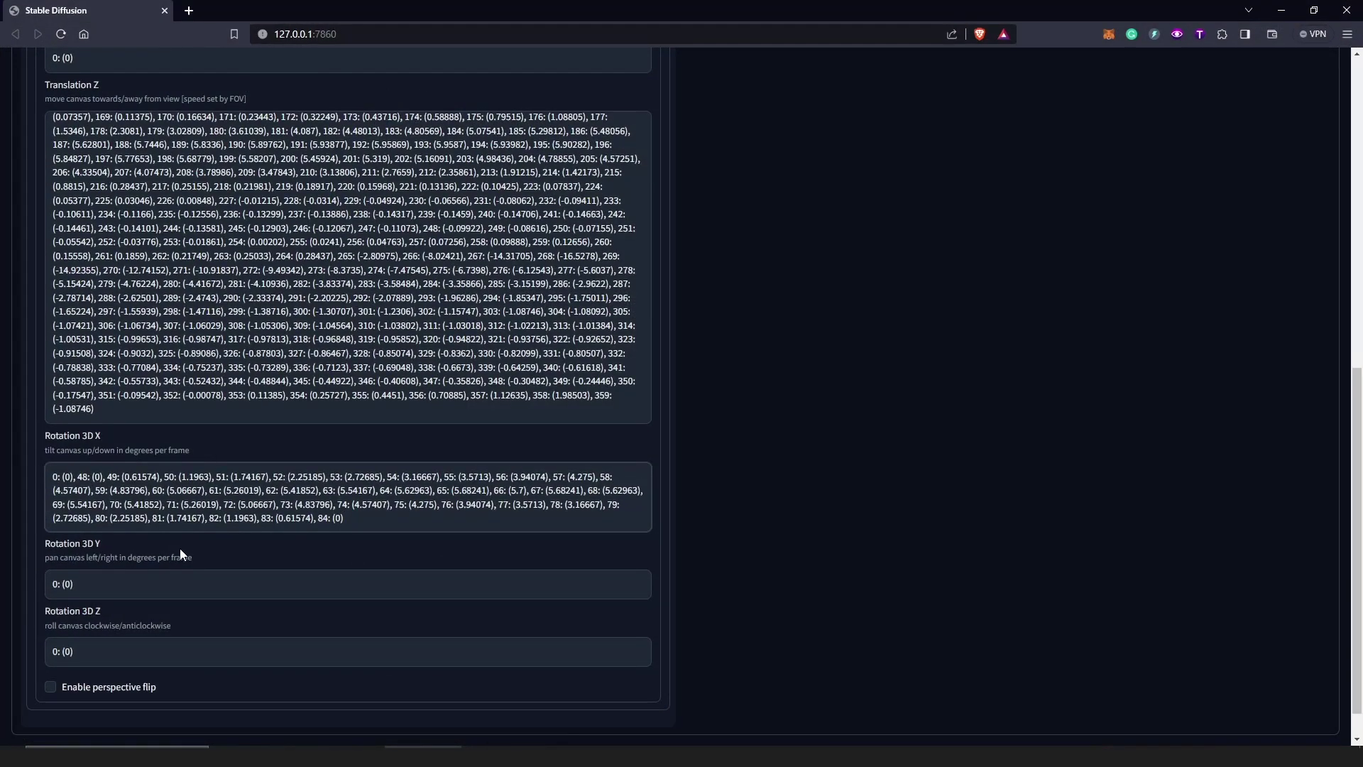
{"action": "left_click_drag", "start_coordinate": [125, 580], "coordinate": [41, 584]}
{"action": "key", "text": "ctrl+v"}
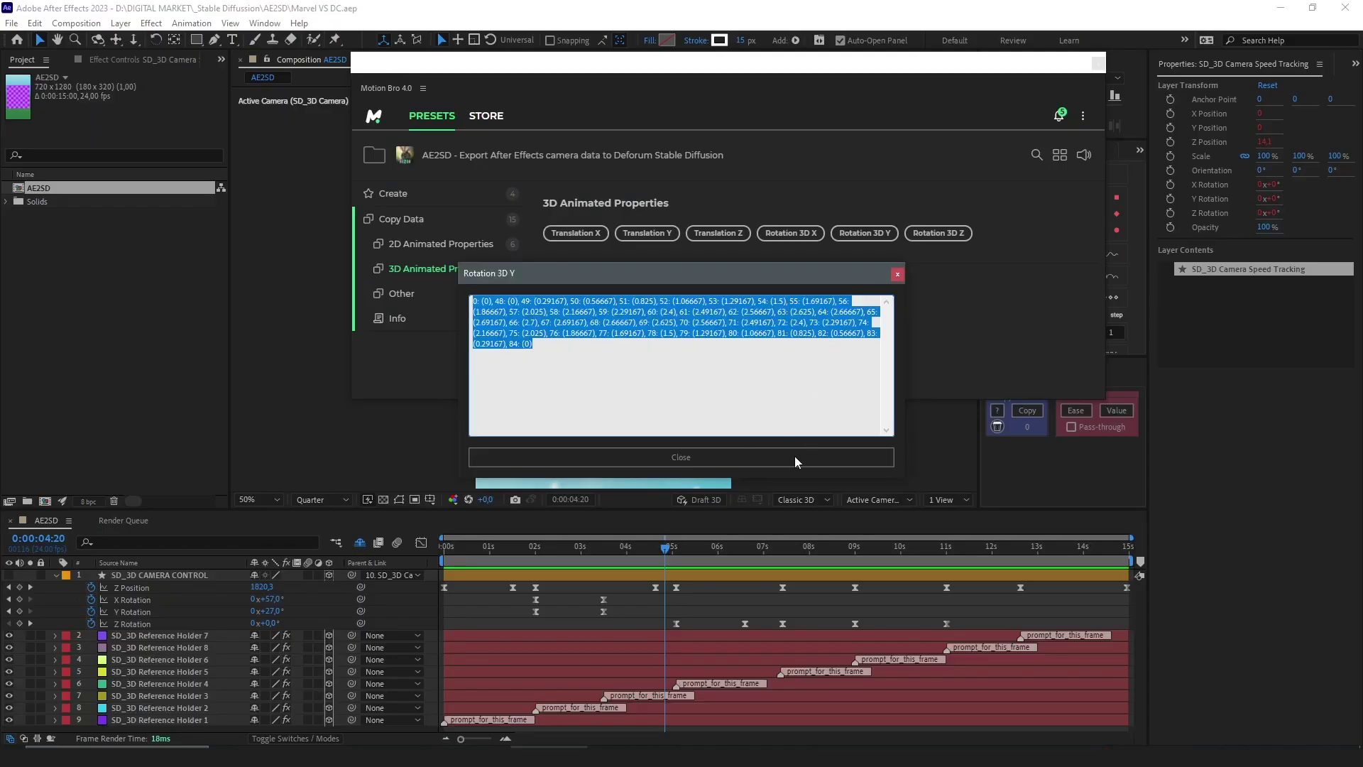
Generate the Rotation 3D Z data in After Effects, copy the whole list, and replace Deforum's Rotation 3D Z value with it.
{"action": "left_click", "coordinate": [739, 458]}
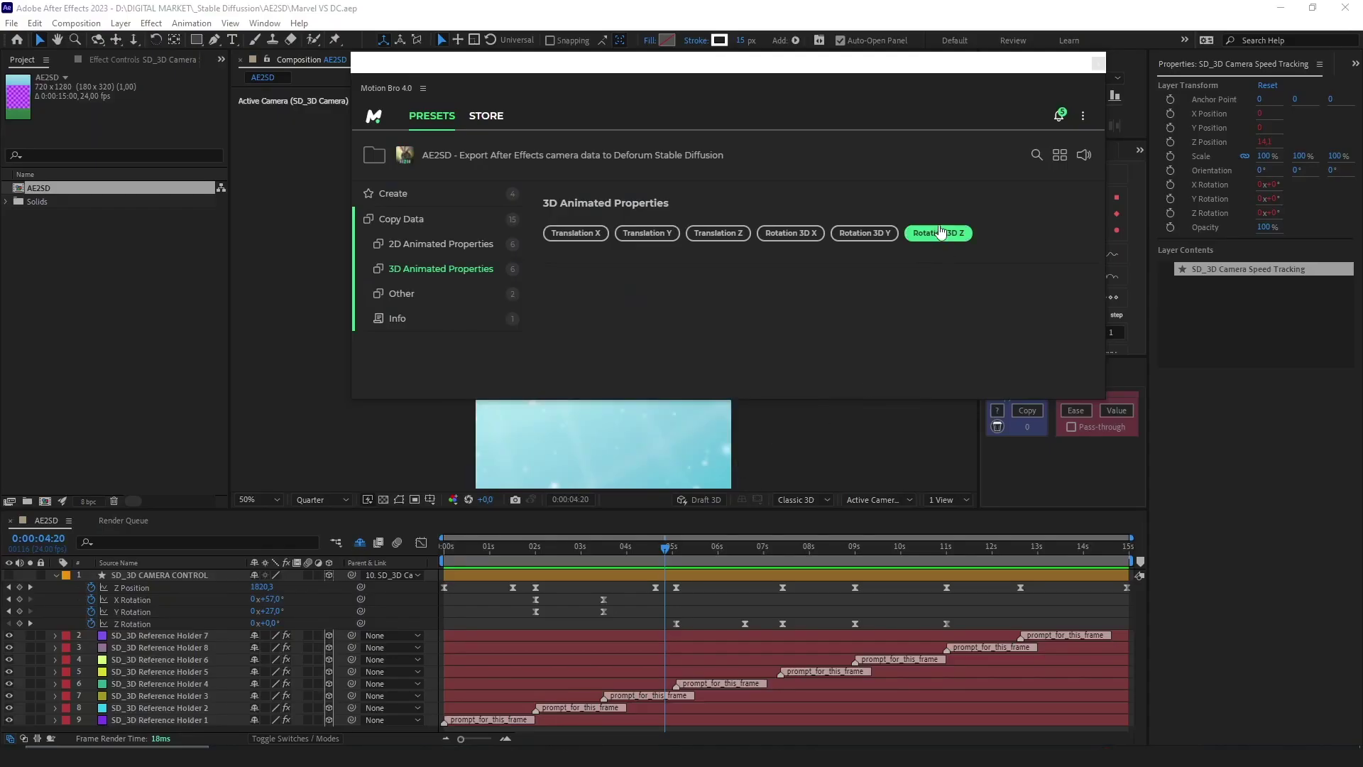
{"action": "left_click", "coordinate": [934, 234]}
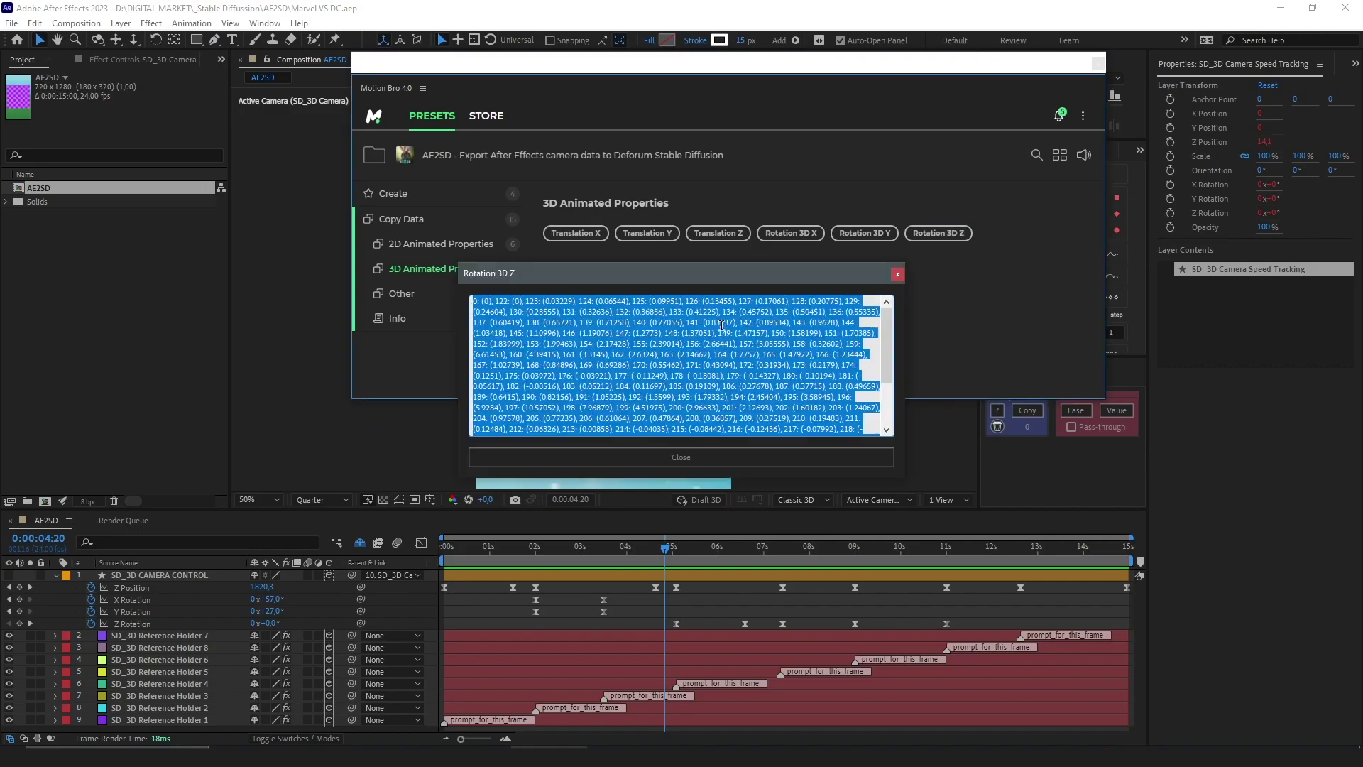
{"action": "scroll", "coordinate": [852, 390], "scroll_direction": "down", "scroll_amount": 3}
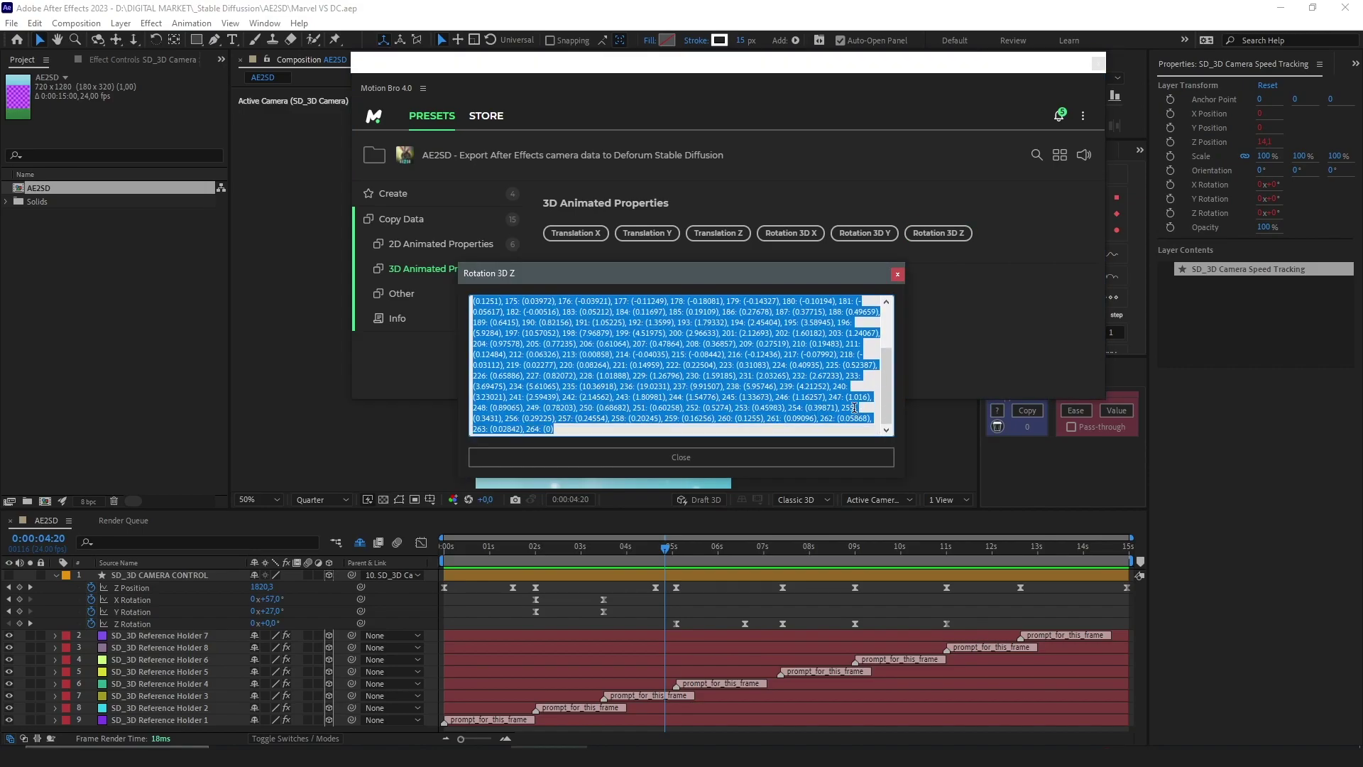
{"action": "scroll", "coordinate": [854, 408], "scroll_direction": "up", "scroll_amount": 3}
{"action": "scroll", "coordinate": [731, 390], "scroll_direction": "down", "scroll_amount": 3}
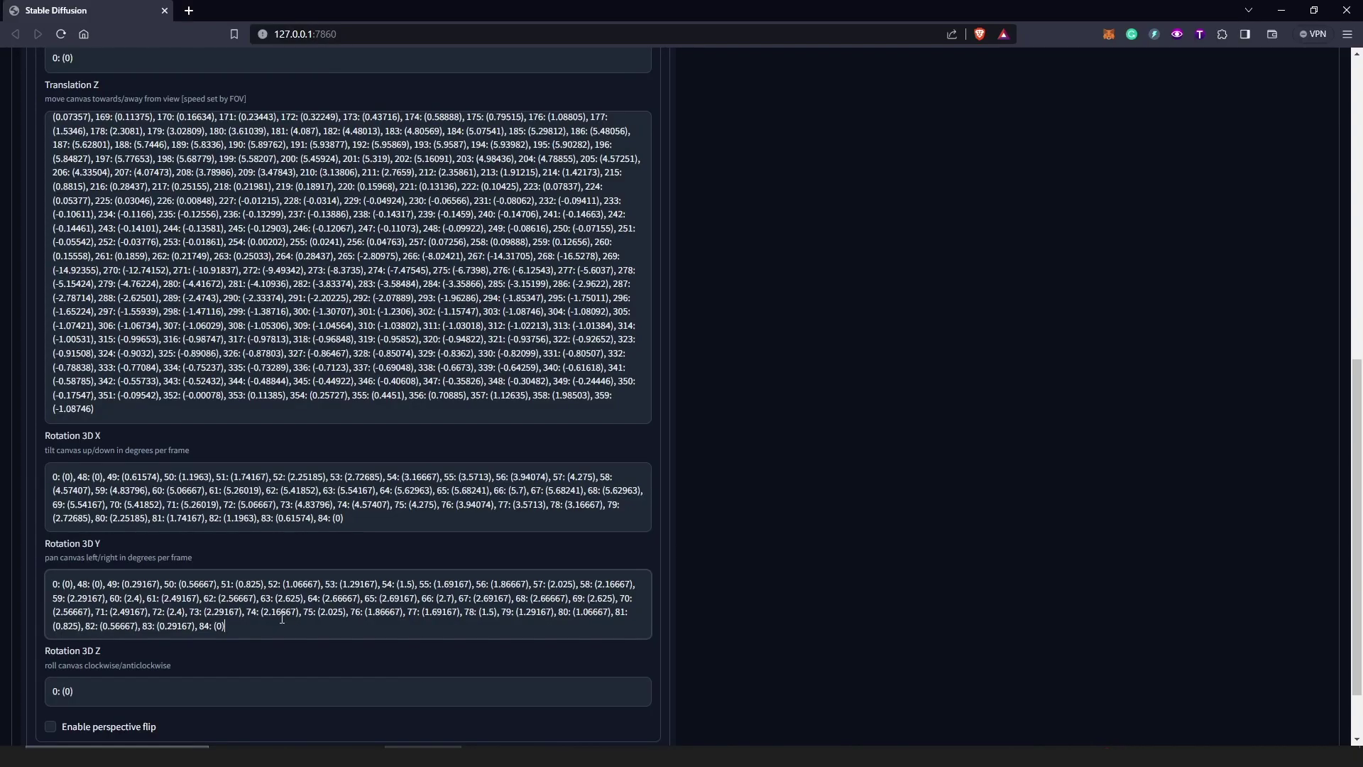
{"action": "left_click", "coordinate": [105, 686]}
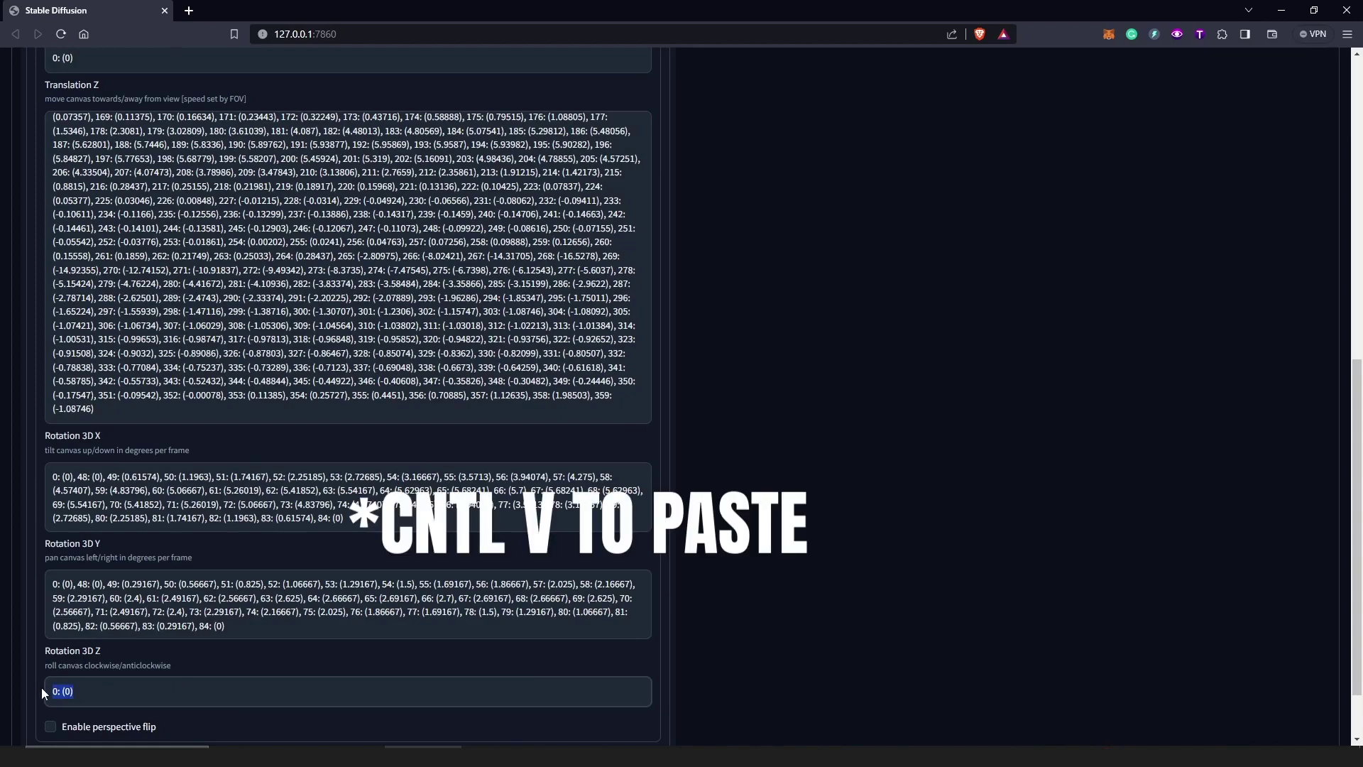
{"action": "key", "text": "ctrl+v"}
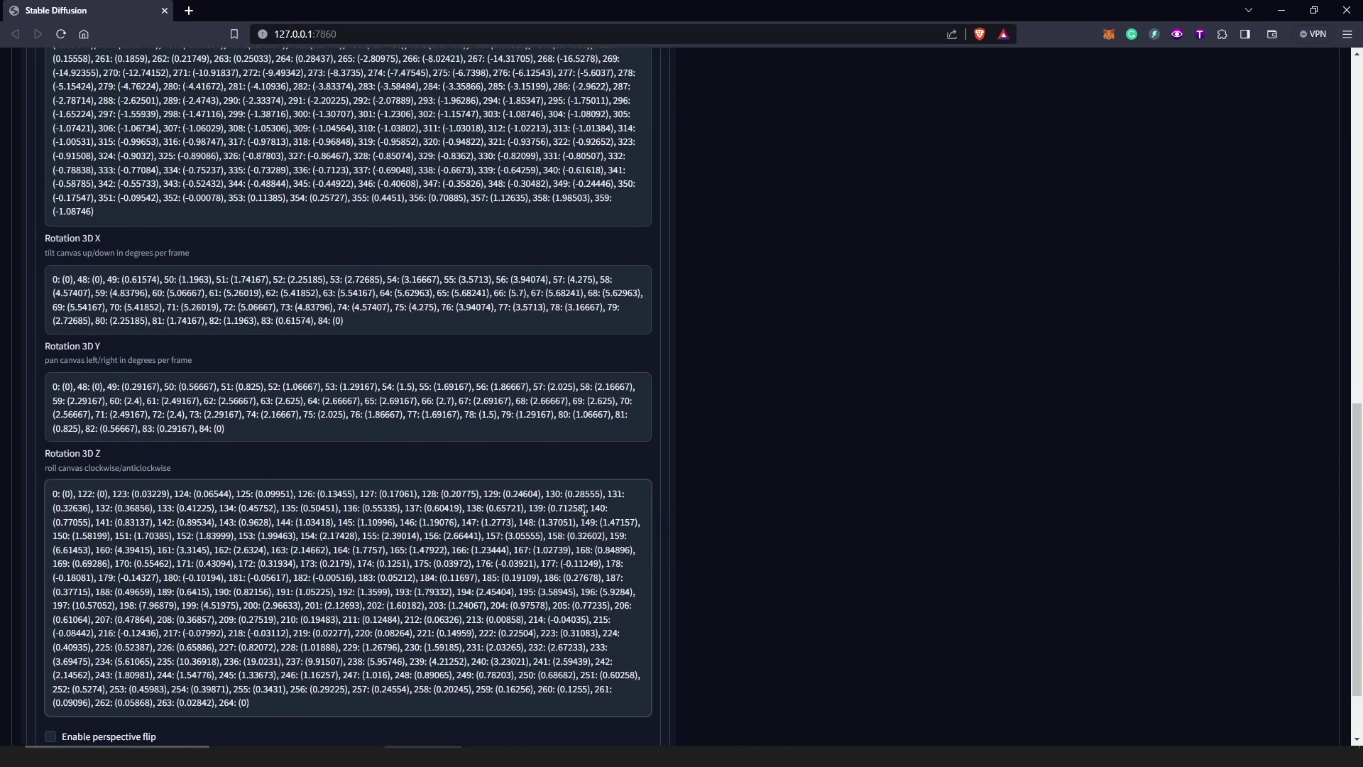
Look over the pasted Translation and Rotation 3D schedules in Deforum's keyframe settings.
{"action": "scroll", "coordinate": [463, 581], "scroll_direction": "up", "scroll_amount": 5}
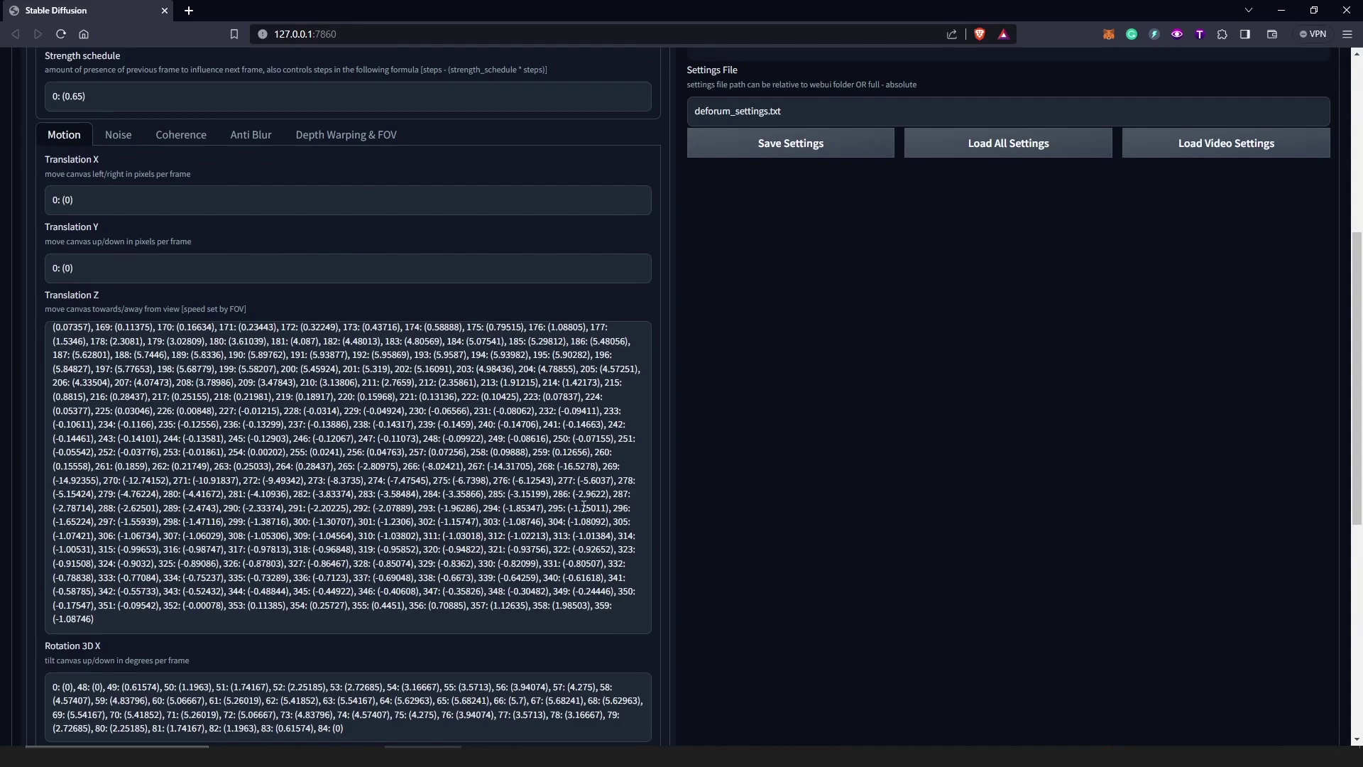
{"action": "scroll", "coordinate": [584, 504], "scroll_direction": "down", "scroll_amount": 7}
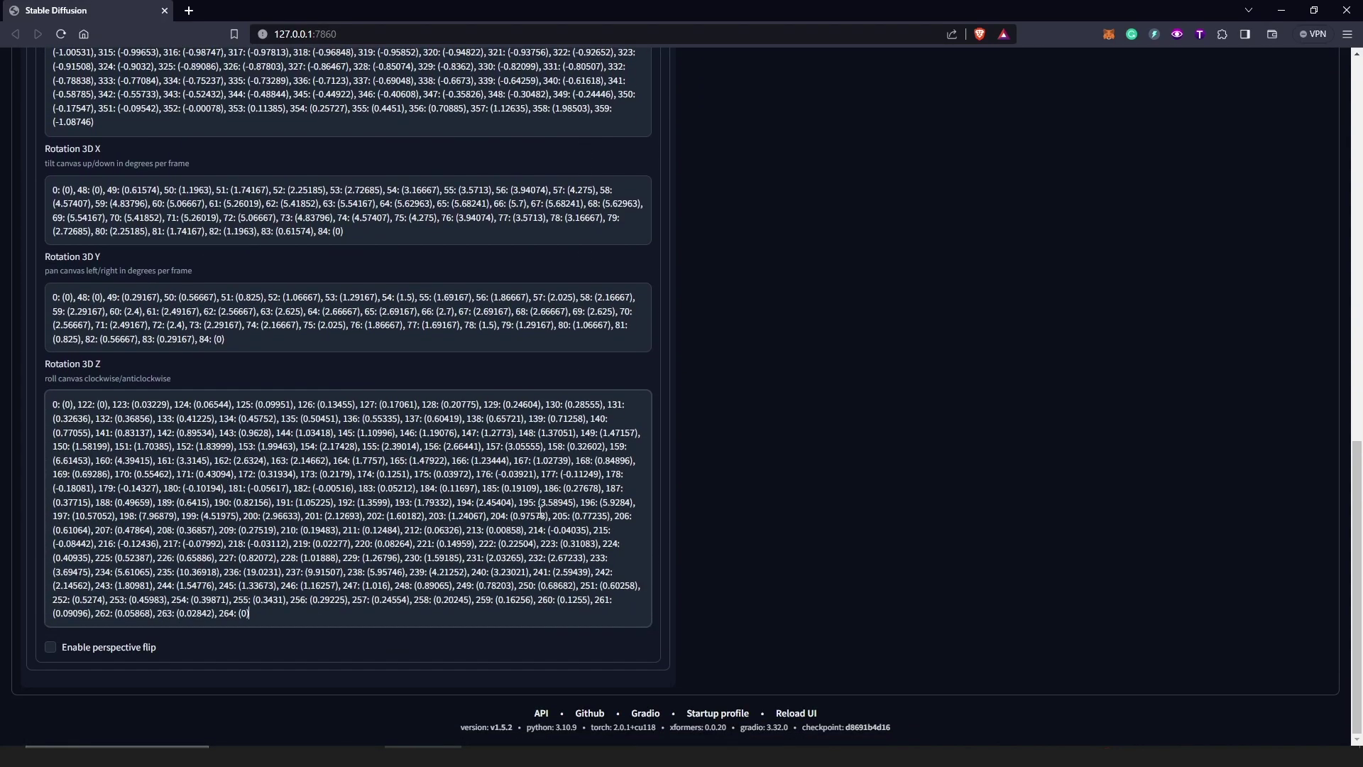
{"action": "scroll", "coordinate": [541, 513], "scroll_direction": "up", "scroll_amount": 15}
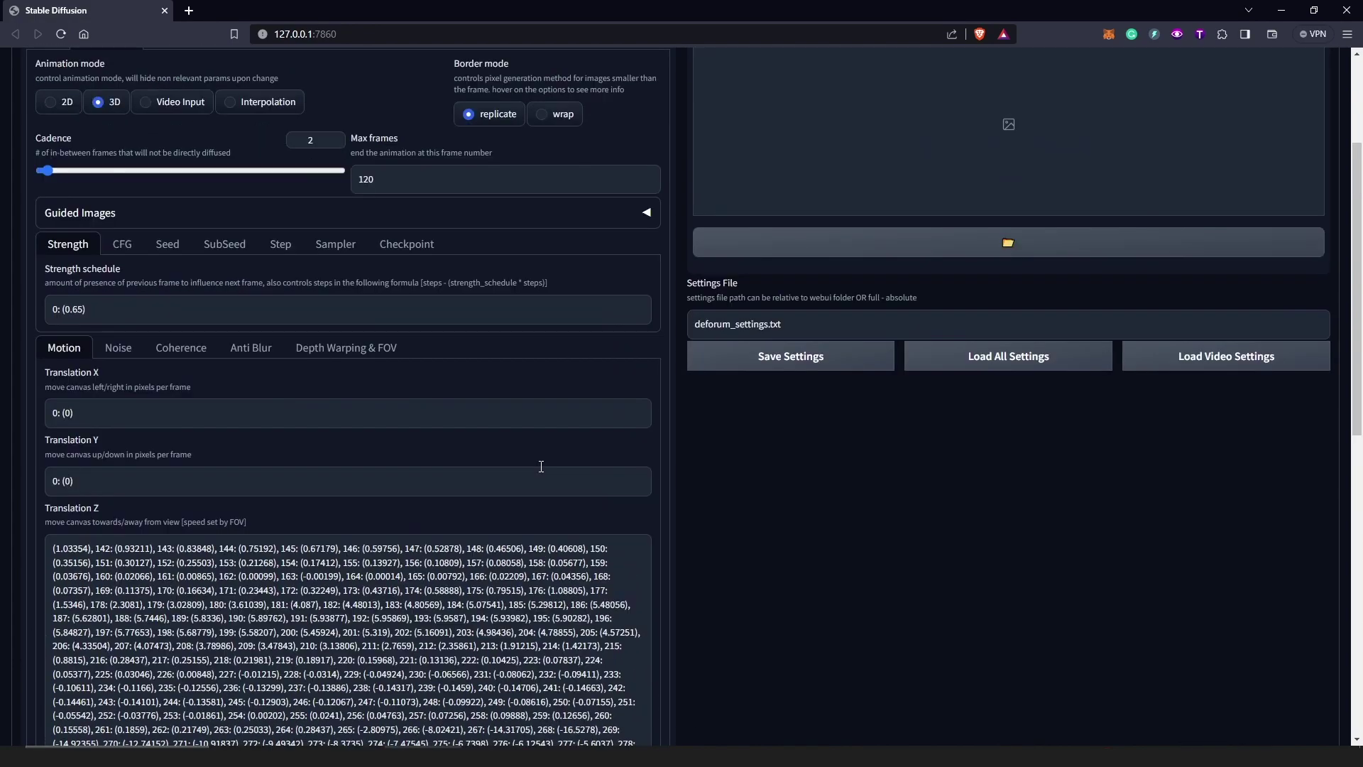
{"action": "scroll", "coordinate": [541, 466], "scroll_direction": "up", "scroll_amount": 3}
{"action": "scroll", "coordinate": [541, 465], "scroll_direction": "down", "scroll_amount": 5}
{"action": "scroll", "coordinate": [635, 502], "scroll_direction": "down", "scroll_amount": 9}
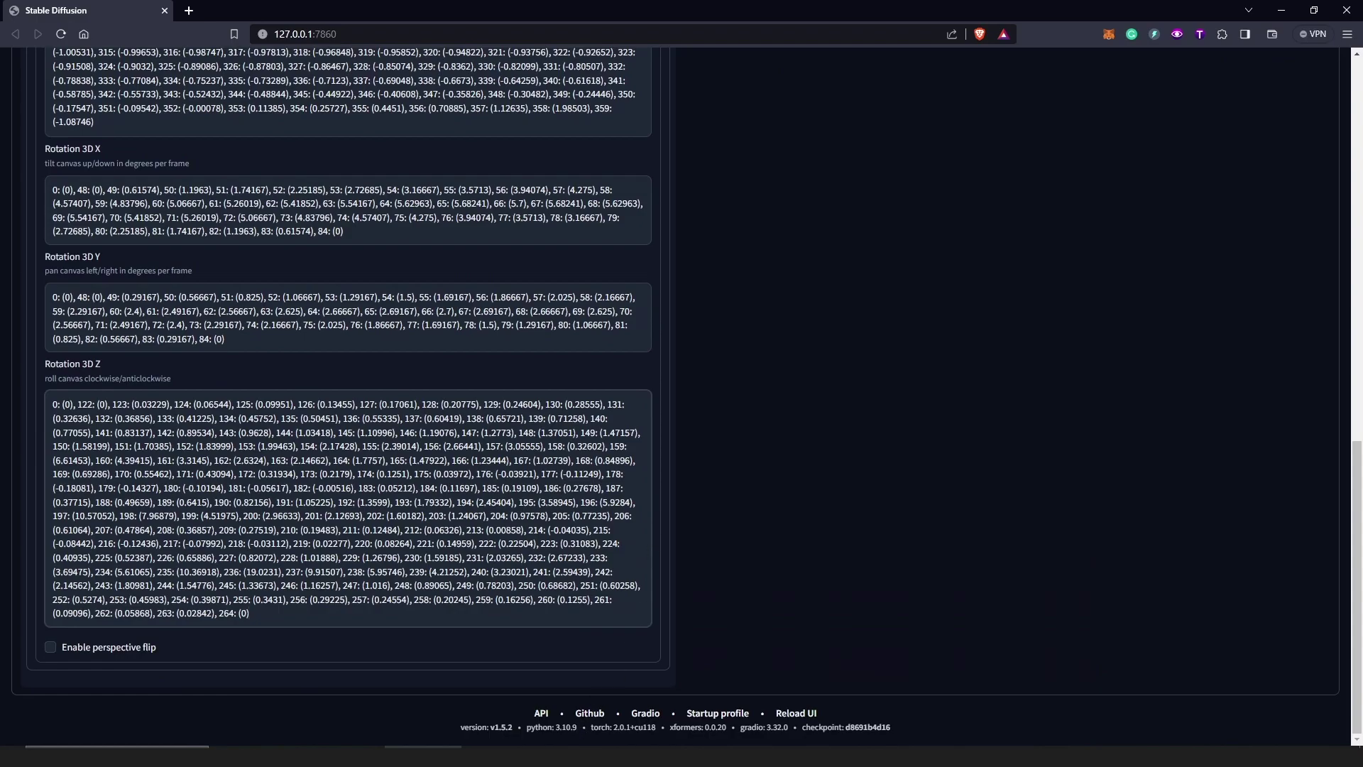
Return to After Effects, close the Rotation 3D Z list and the Motion Bro window, and preview the AE2SD composition's camera animation.
{"action": "key", "text": "alt+Tab"}
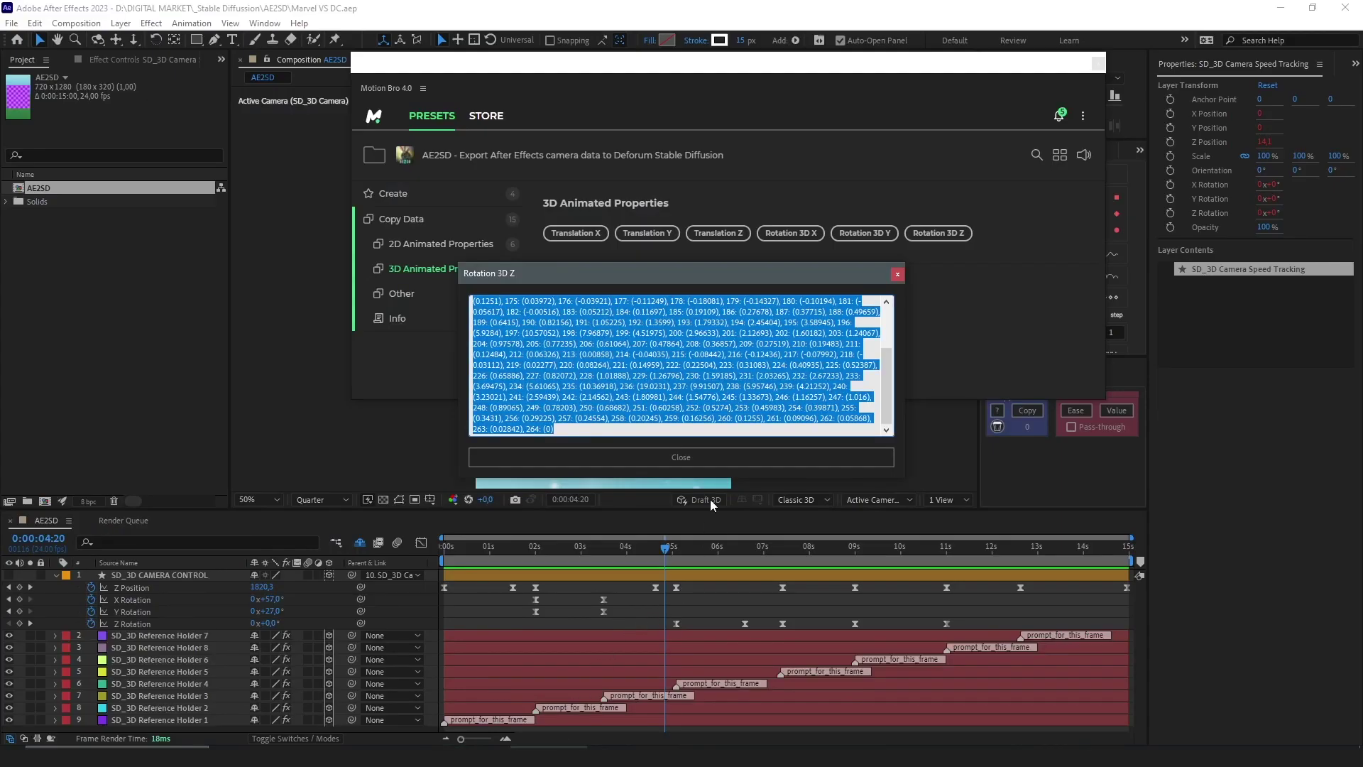
{"action": "left_click", "coordinate": [710, 457]}
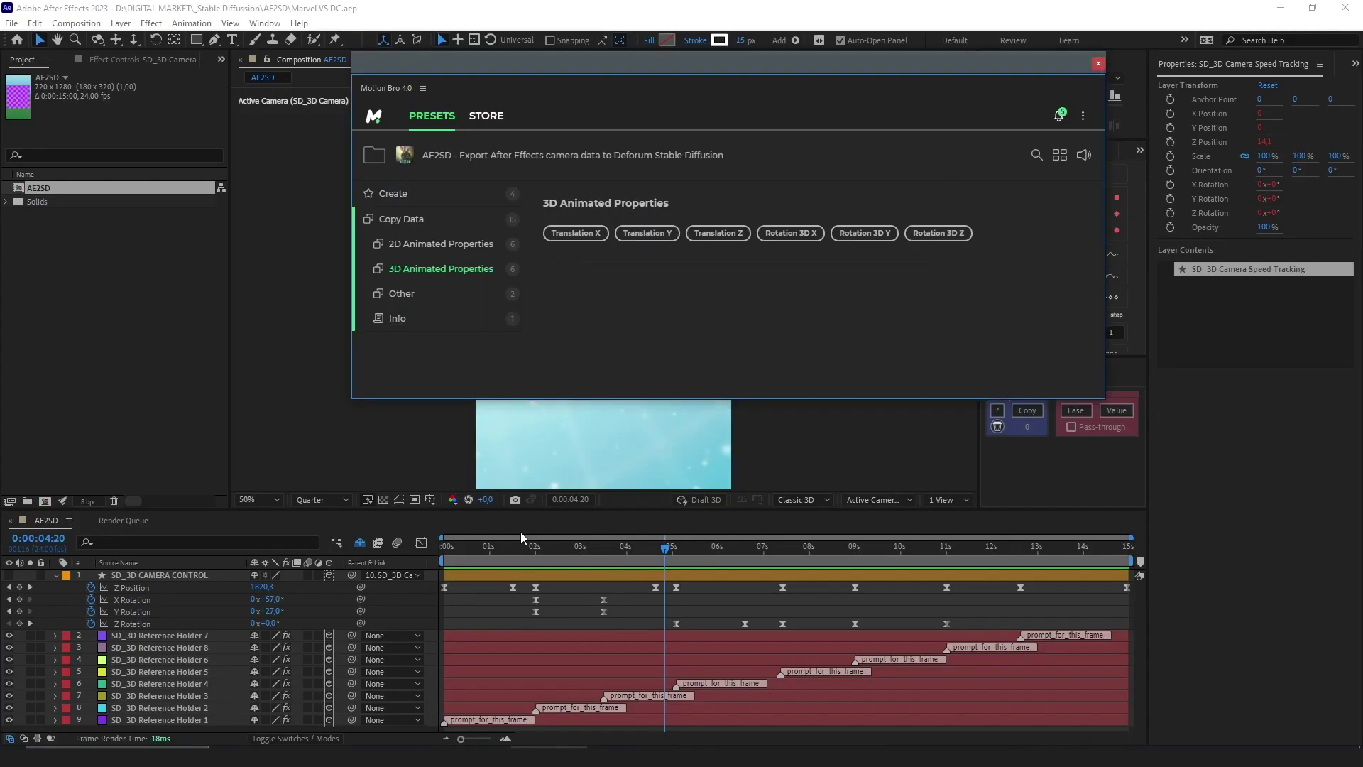
{"action": "left_click", "coordinate": [1098, 63]}
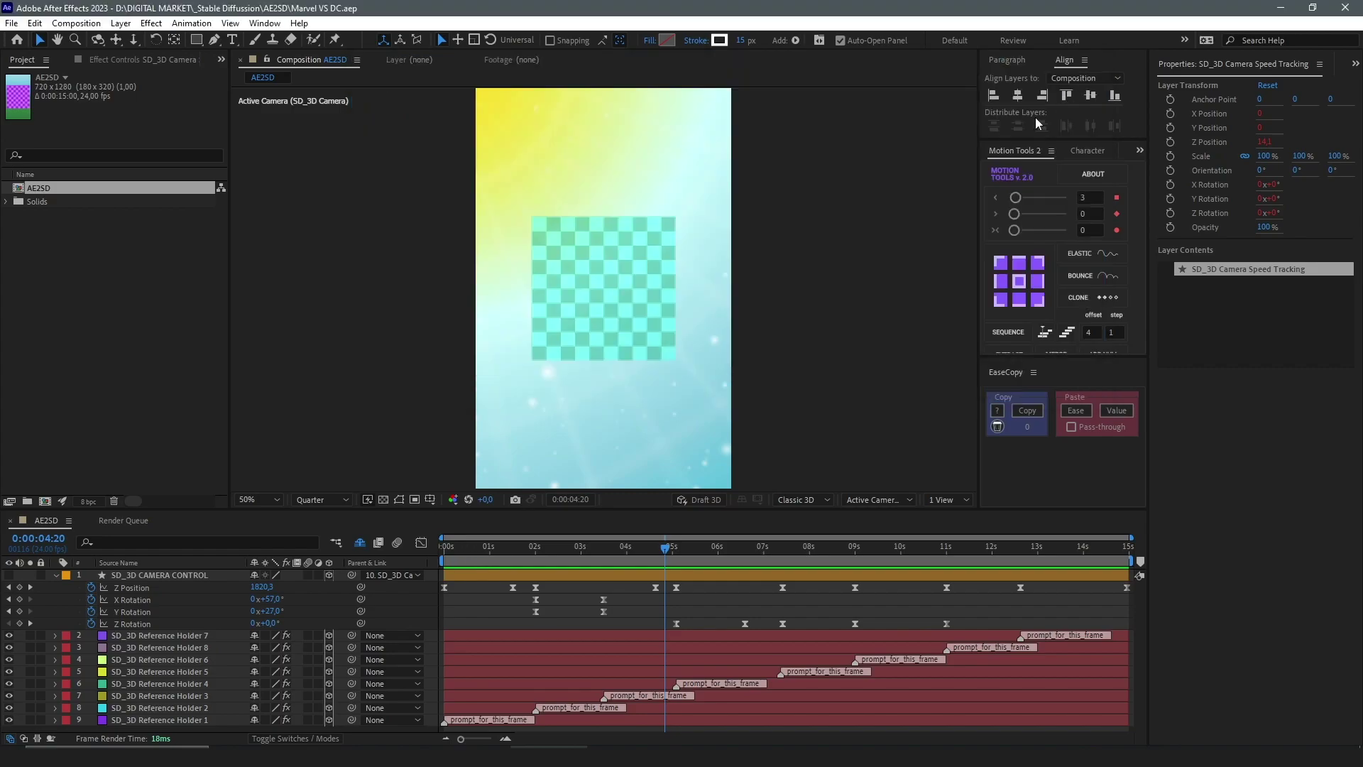
{"action": "left_click_drag", "start_coordinate": [476, 555], "coordinate": [1099, 564]}
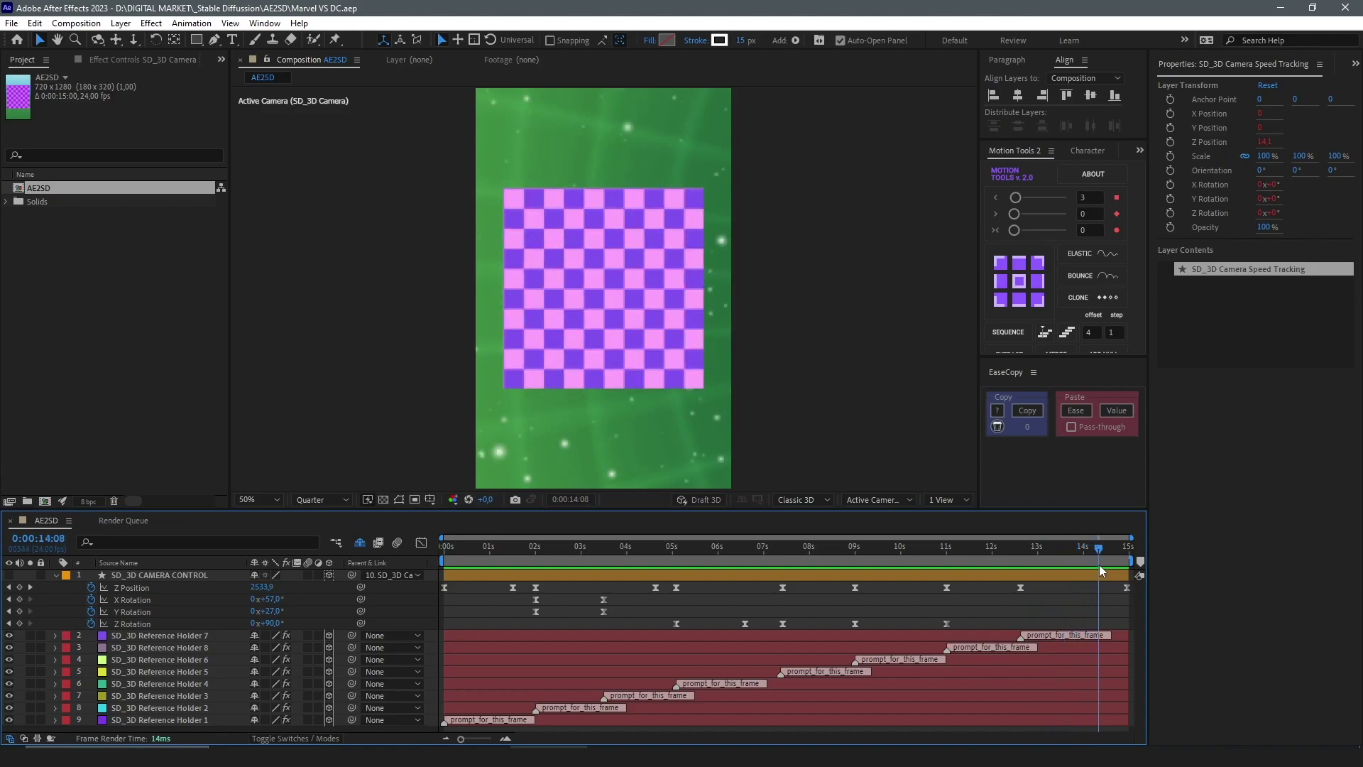
{"action": "key", "text": "space"}
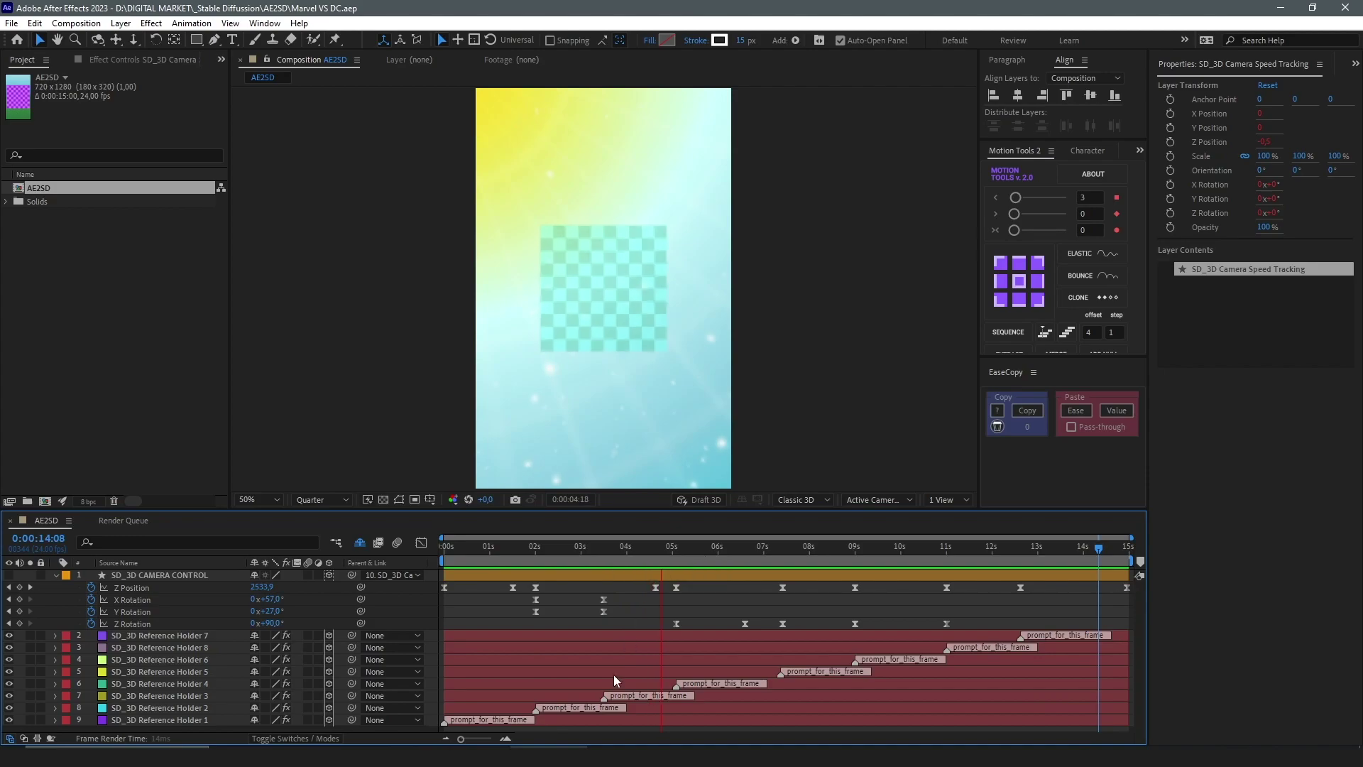
Switch to Stable Diffusion to review the pasted motion values against the camera animation, and return to After Effects.
{"action": "left_click", "coordinate": [438, 731]}
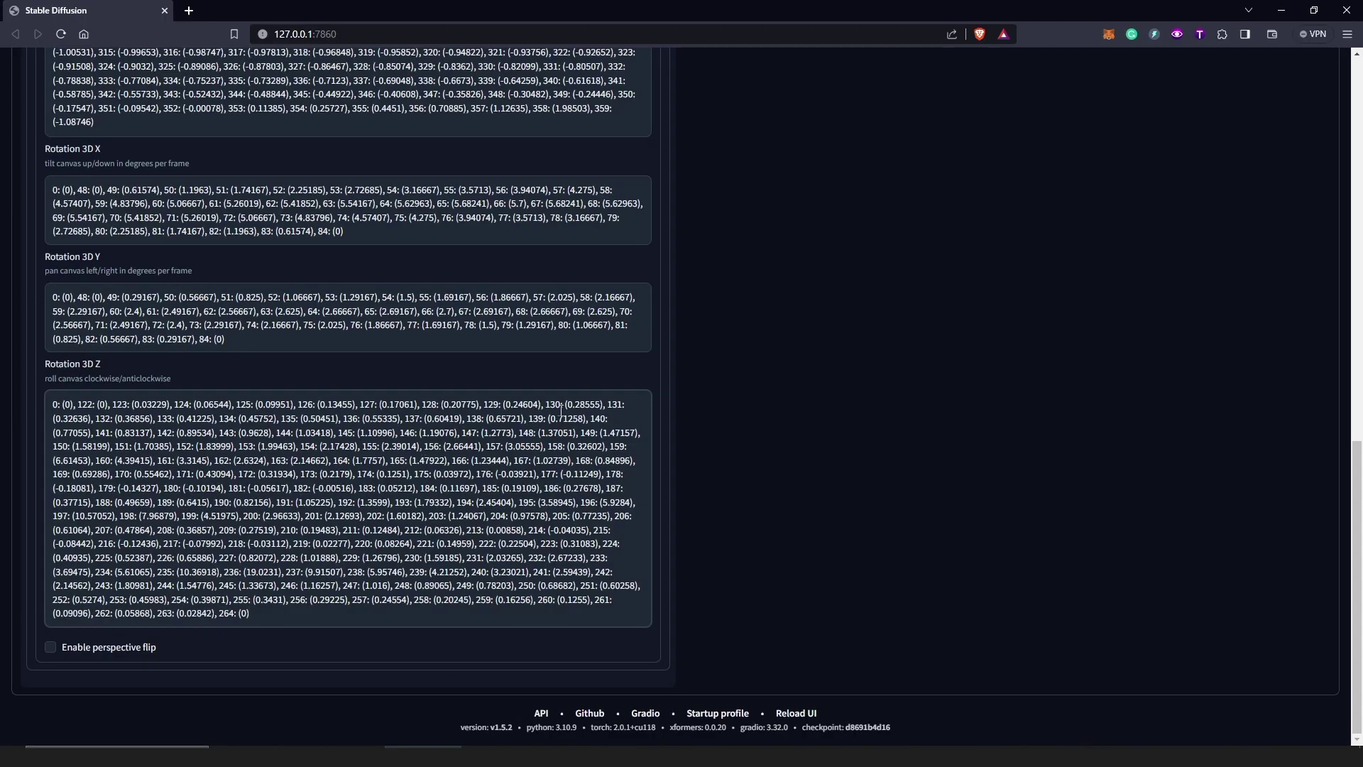
{"action": "scroll", "coordinate": [561, 410], "scroll_direction": "up", "scroll_amount": 6}
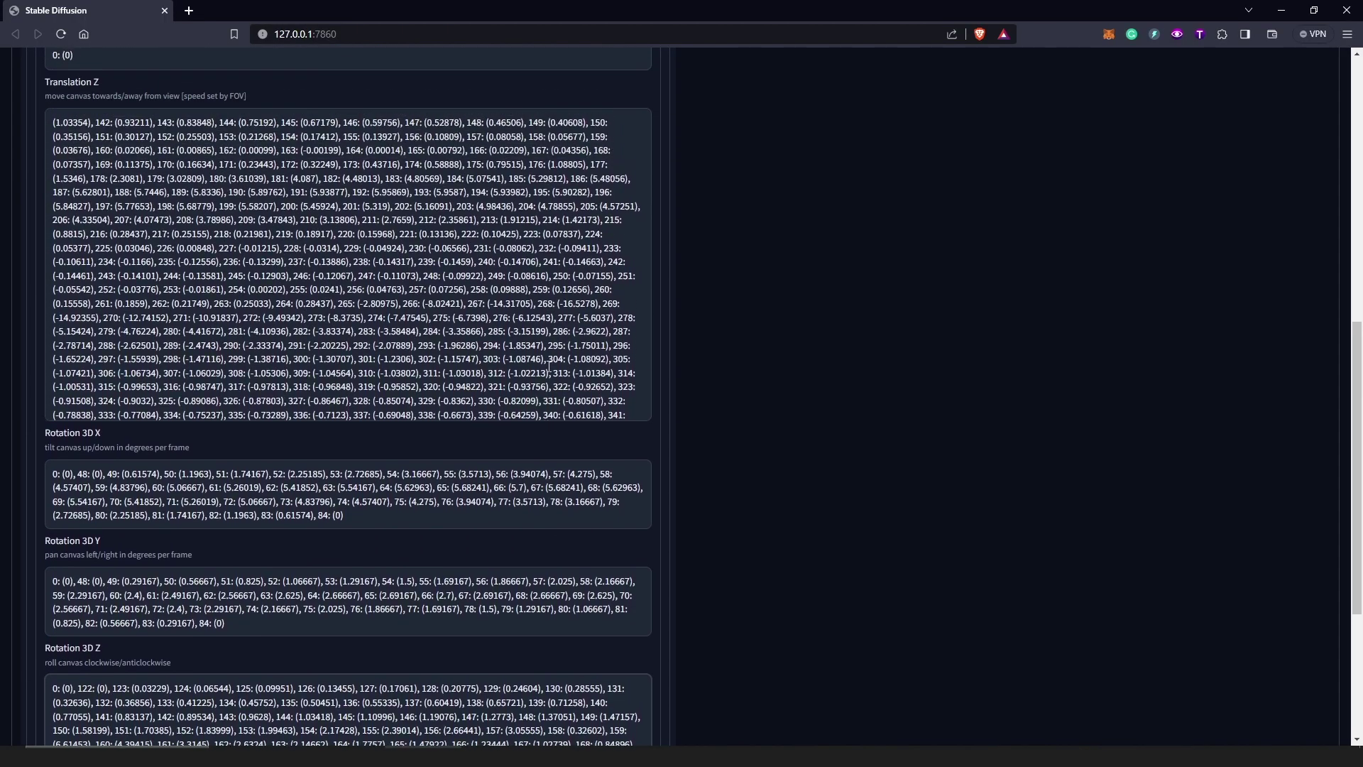
{"action": "scroll", "coordinate": [655, 328], "scroll_direction": "up", "scroll_amount": 4}
{"action": "scroll", "coordinate": [654, 328], "scroll_direction": "down", "scroll_amount": 10}
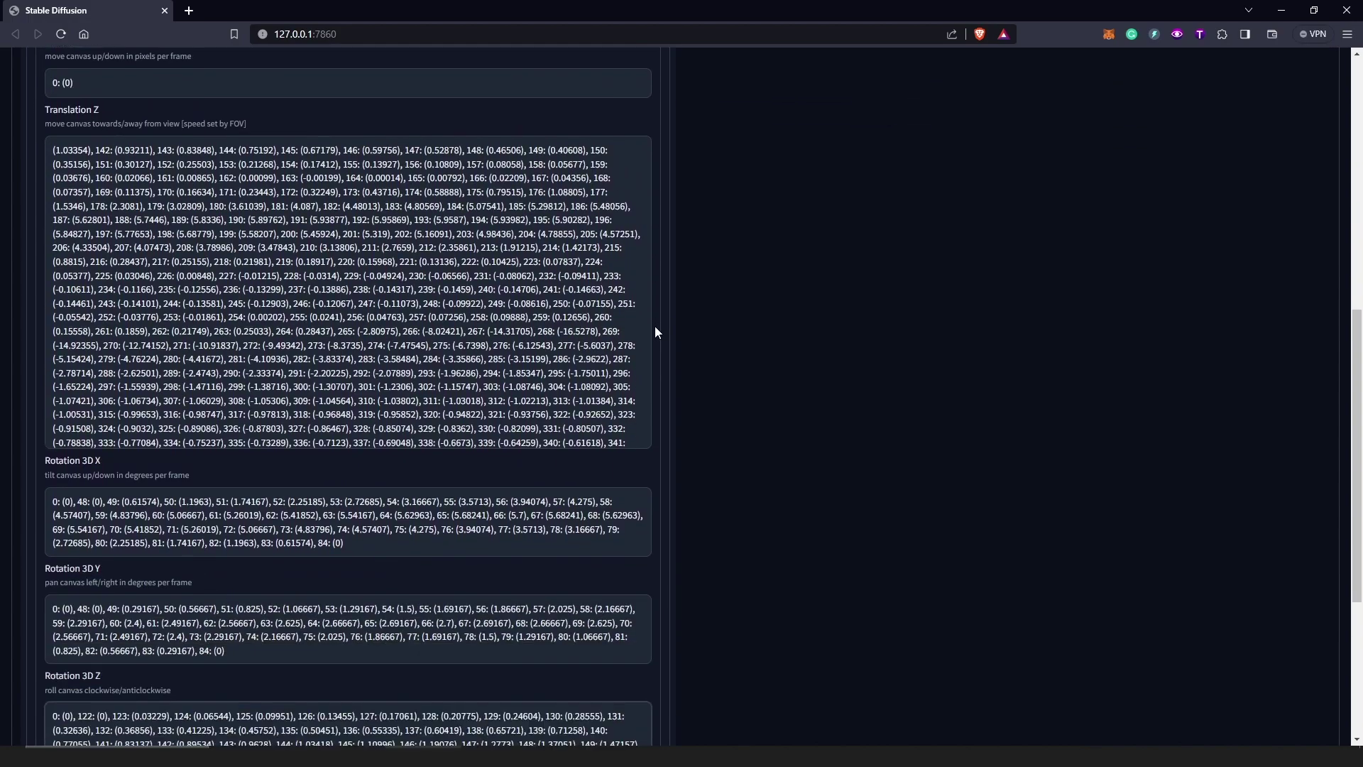
{"action": "left_click", "coordinate": [1281, 10]}
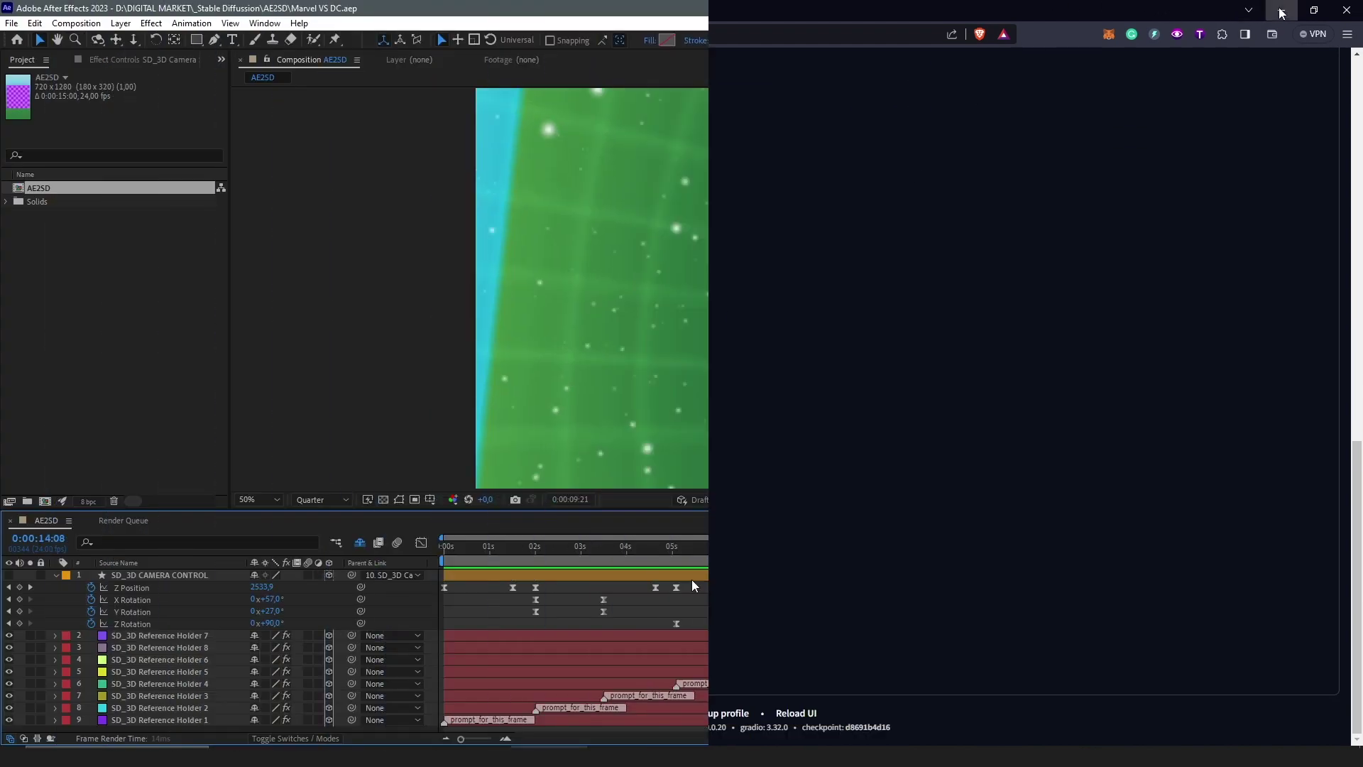